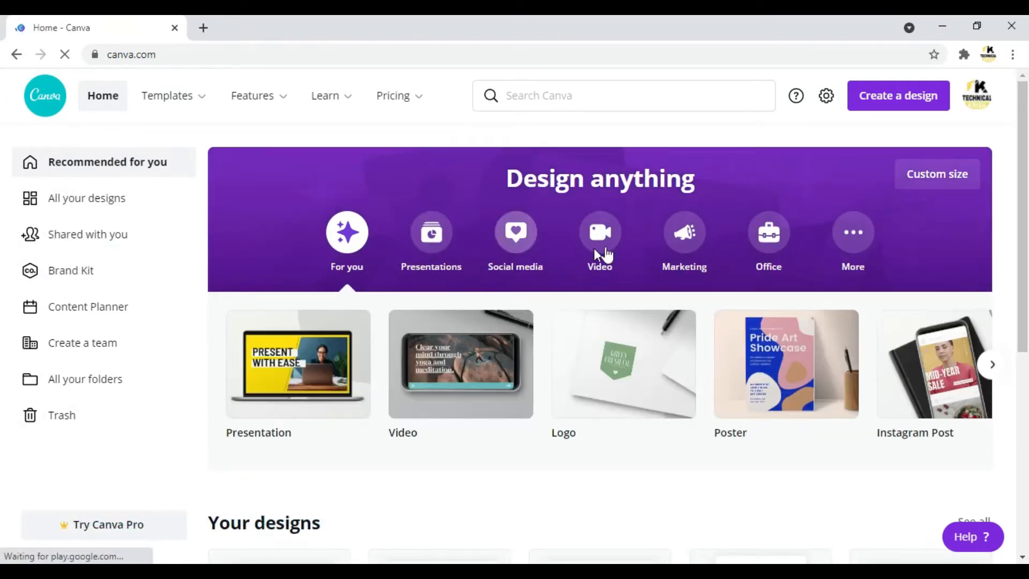
click(373, 129)
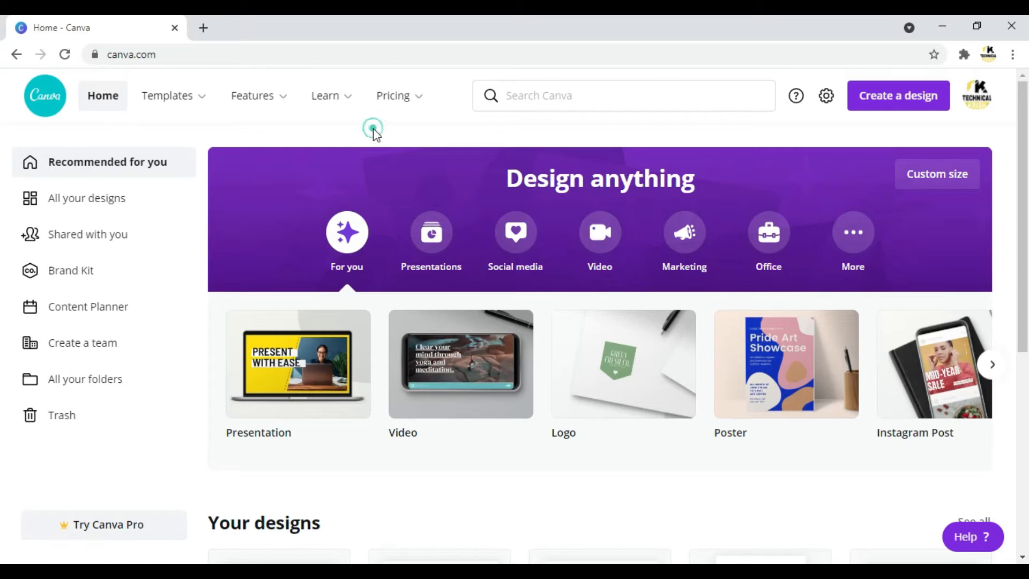
scroll(373, 127, down, 5)
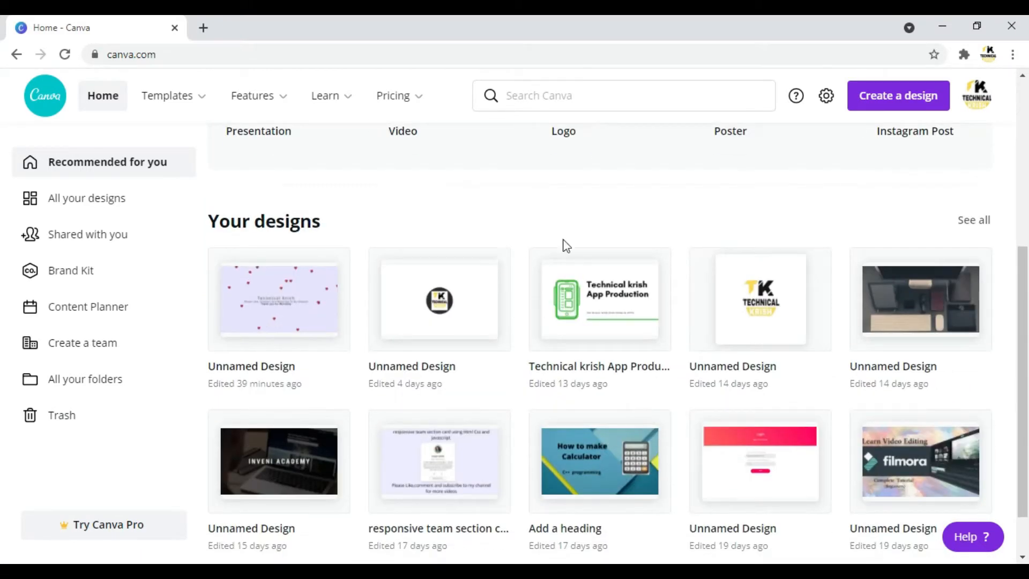
scroll(524, 236, down, 1)
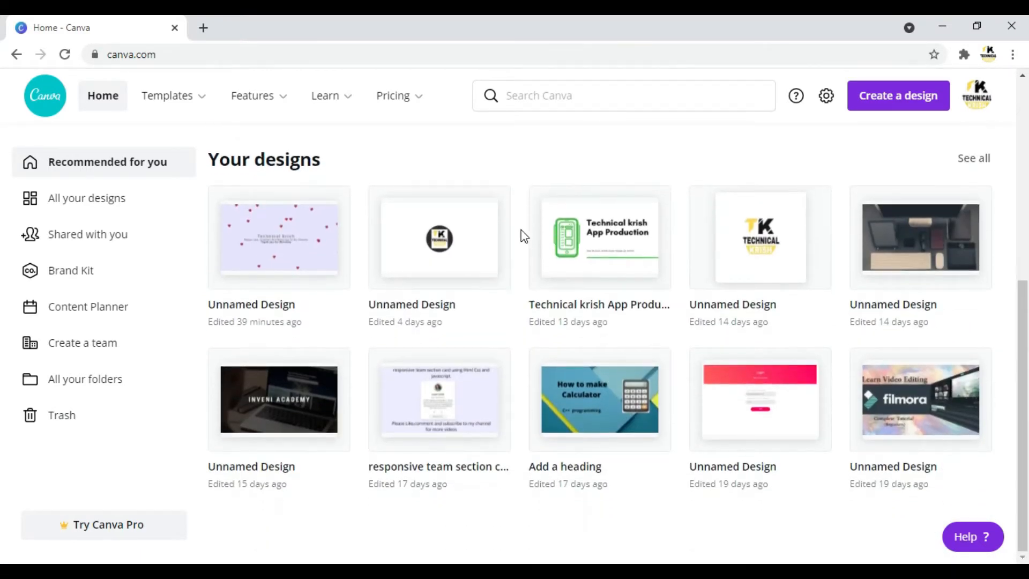
scroll(524, 236, up, 6)
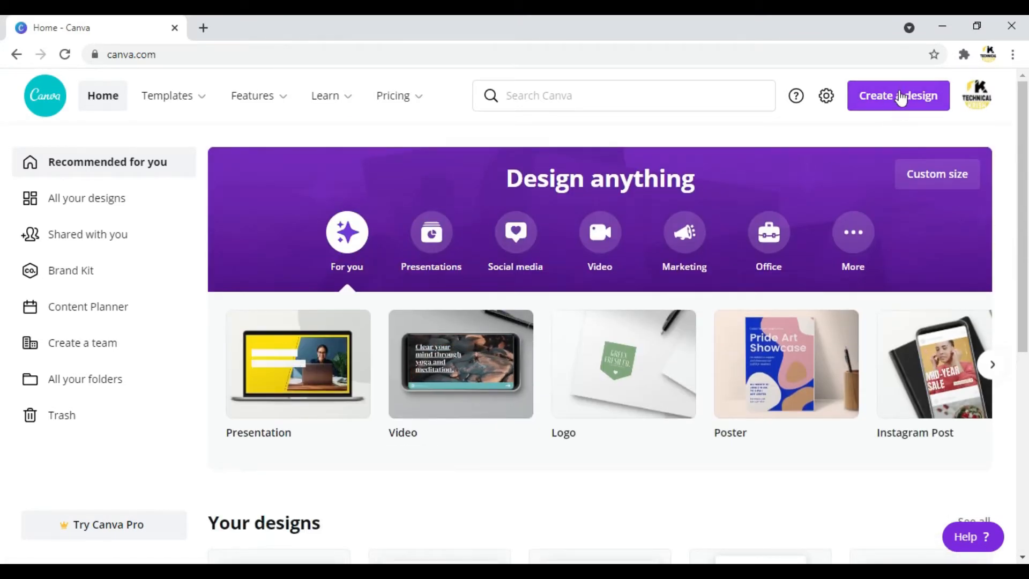
Search the home page for "facebook" design types.
click(533, 89)
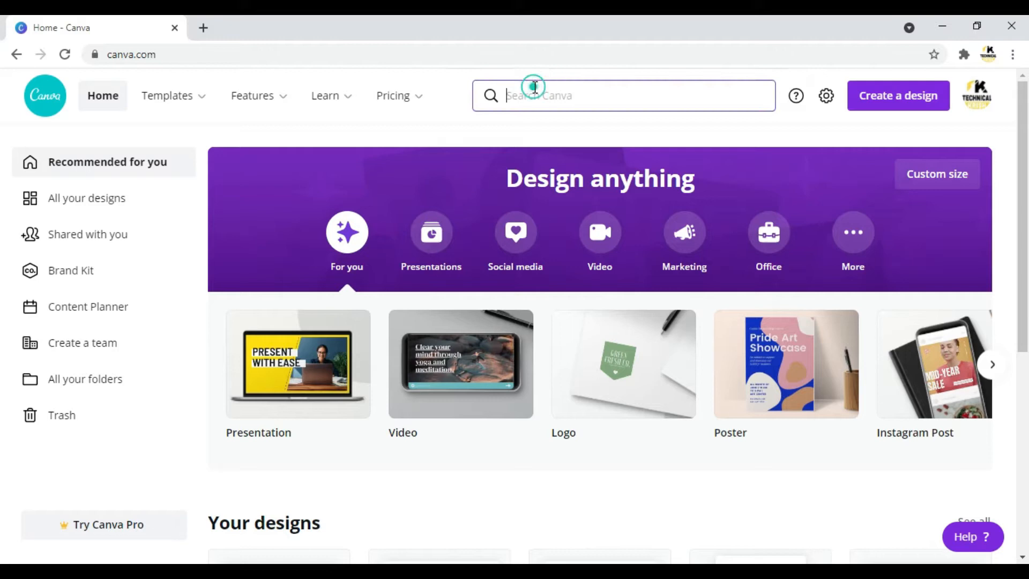
text(fa)
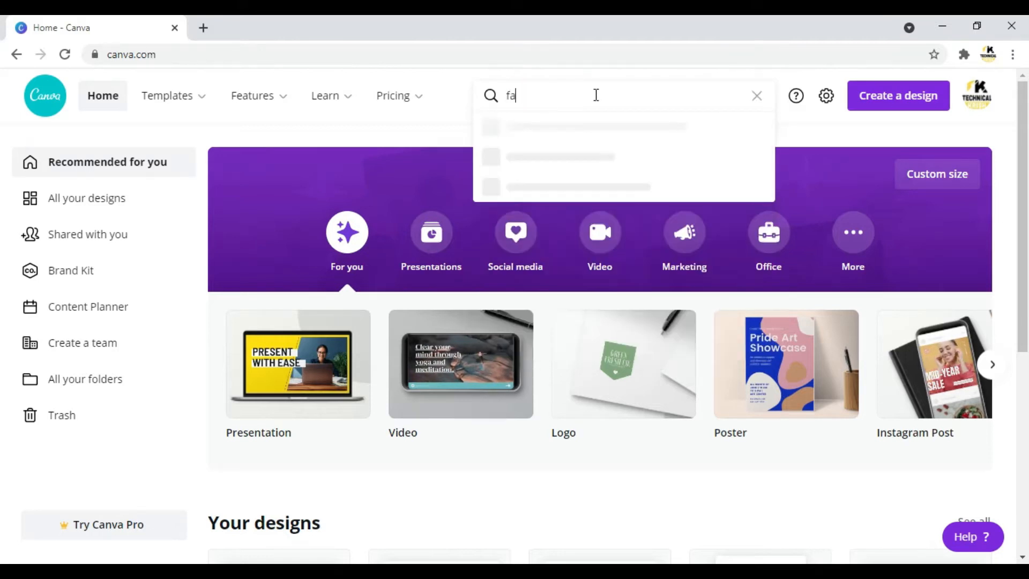
text(cebook)
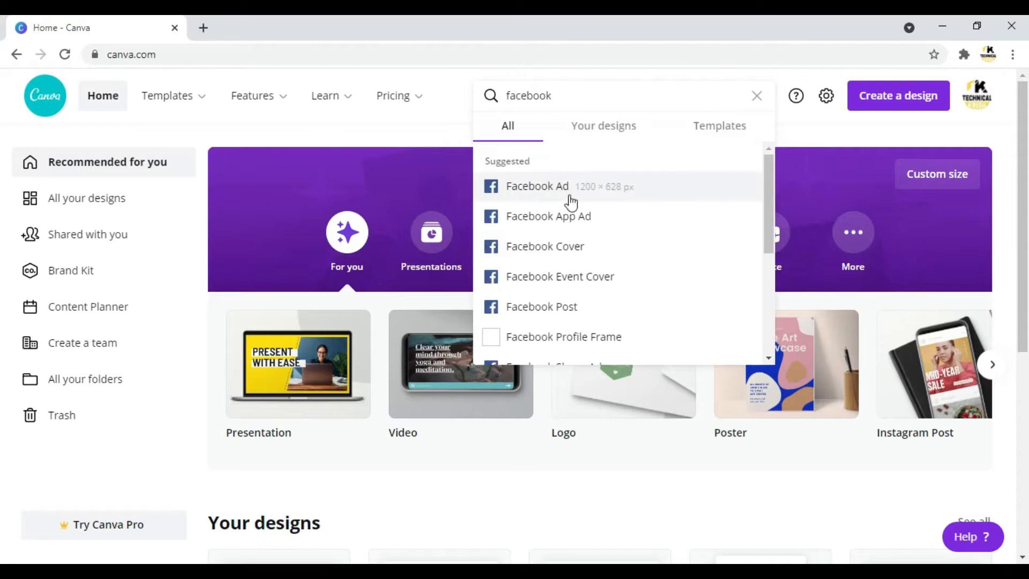
Replace the home page search term with "youtube" to see the YouTube design types.
key(BackSpace)
key(BackSpace)
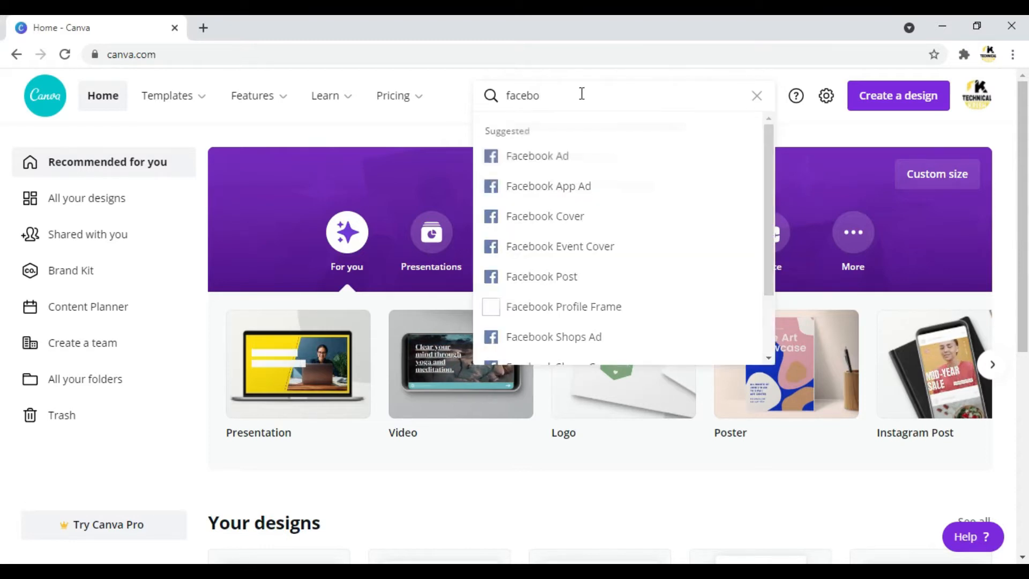
key(BackSpace)
key(BackSpace)
key(BackSpace)
key(BackSpace)
key(BackSpace)
key(BackSpace)
text(youtub)
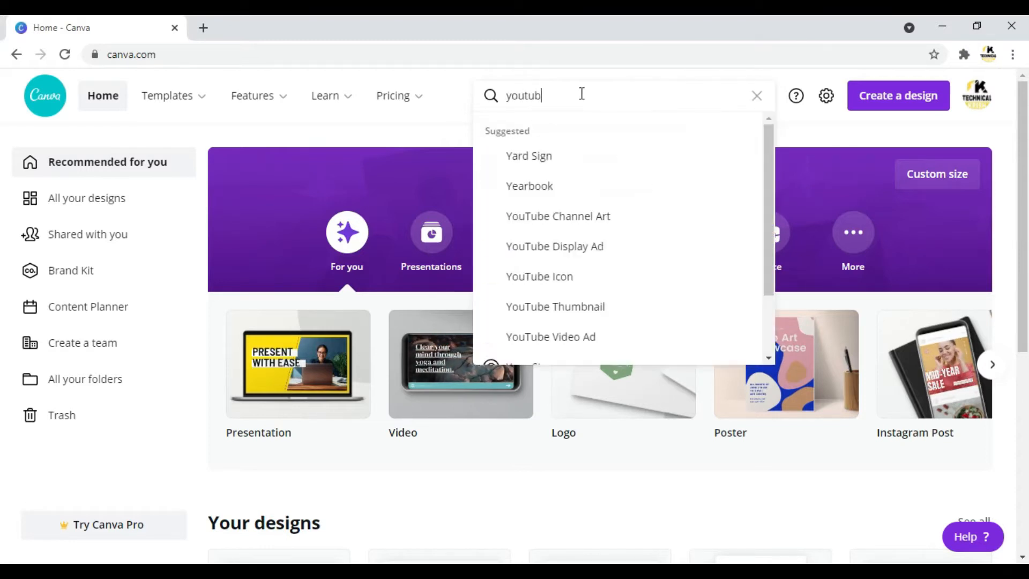
text(e)
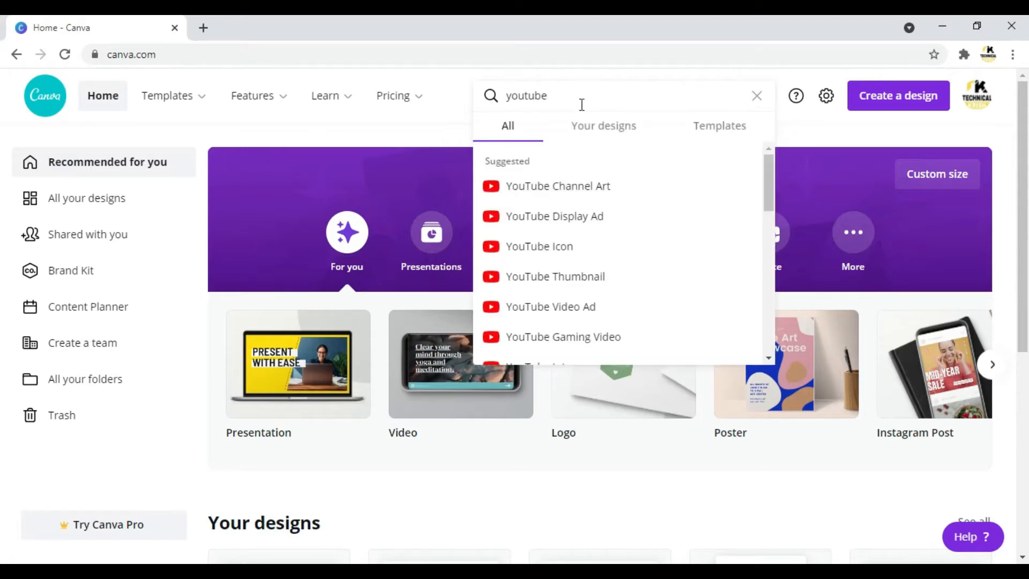
Search the home page for "banner" design types, and clear and close the search.
key(BackSpace)
key(BackSpace)
key(BackSpace)
key(BackSpace)
key(BackSpace)
key(BackSpace)
key(BackSpace)
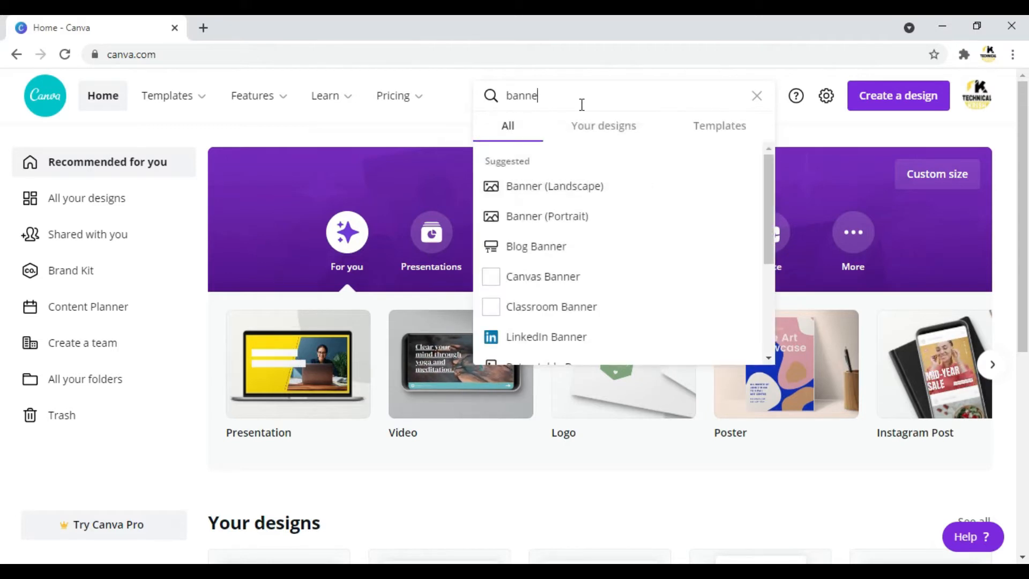
key(ctrl+a)
key(BackSpace)
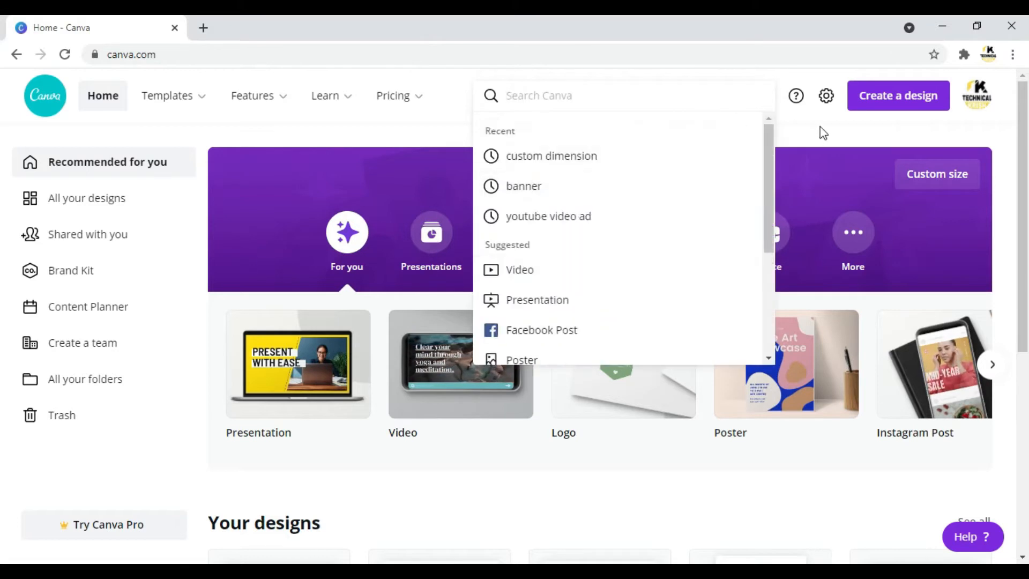
click(821, 129)
Create a new YouTube Video design, finding the type by searching for "youtube video".
click(893, 104)
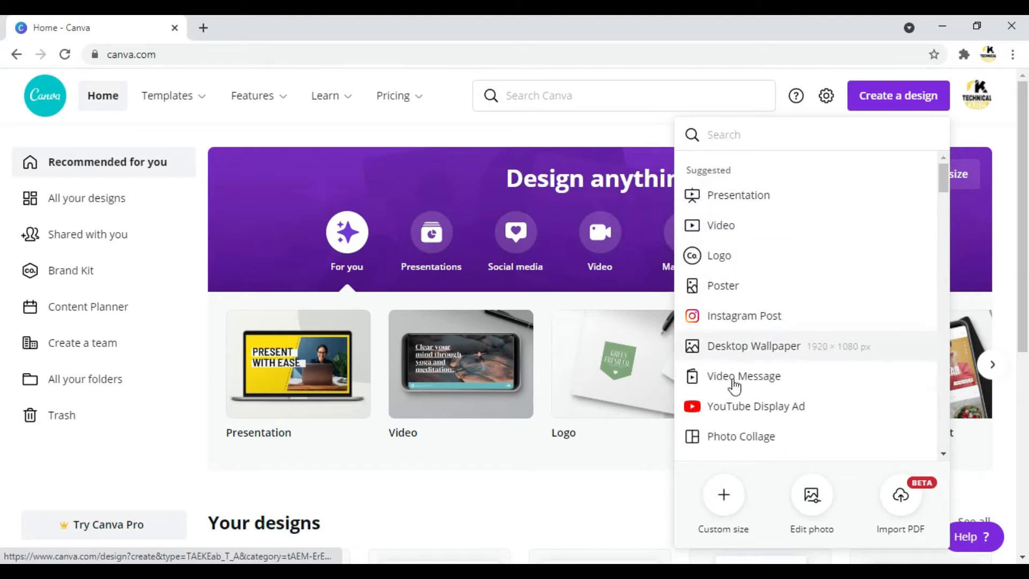
click(724, 135)
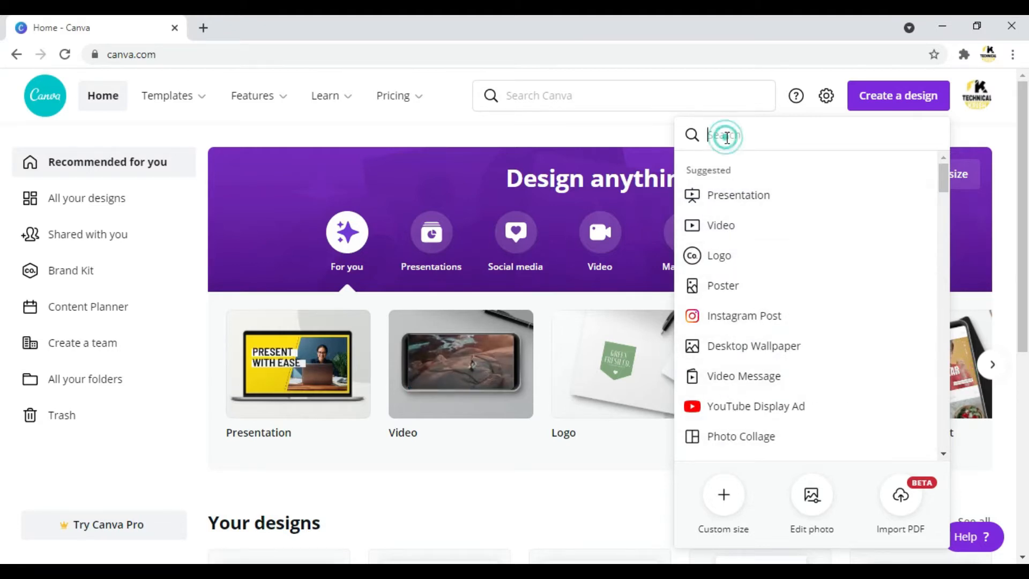
text(yo)
text(uru)
text(be )
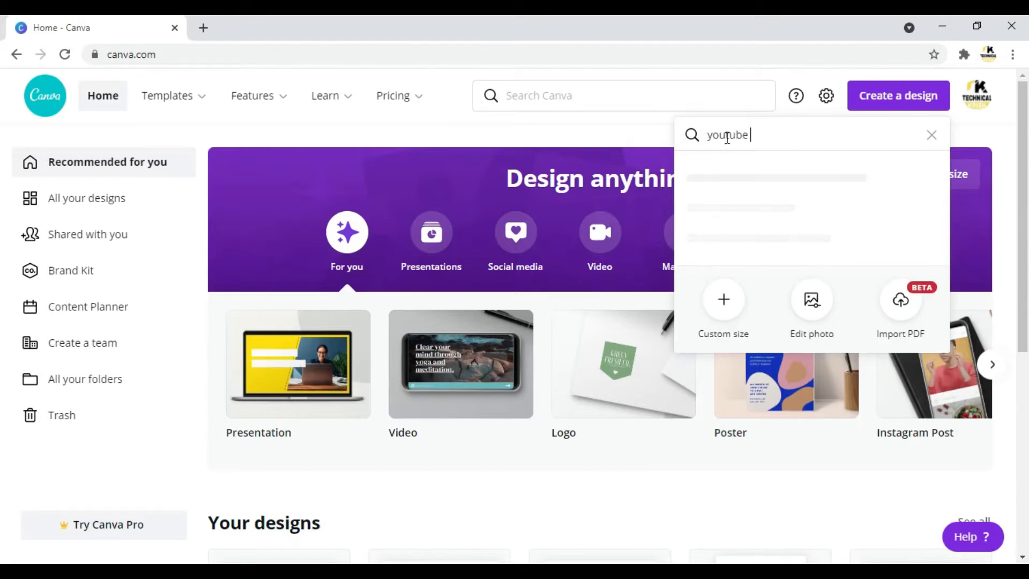
text(video)
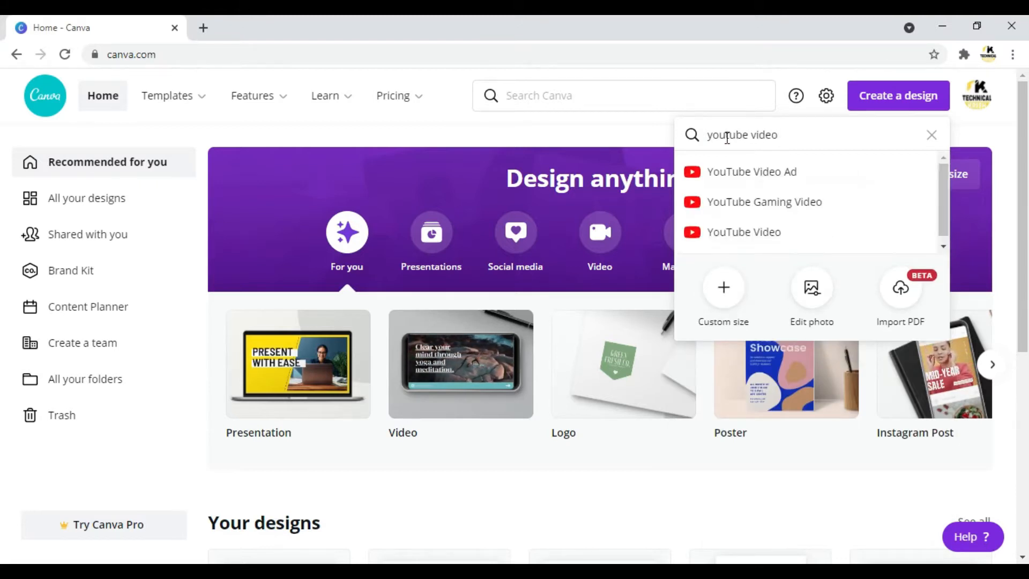
click(754, 241)
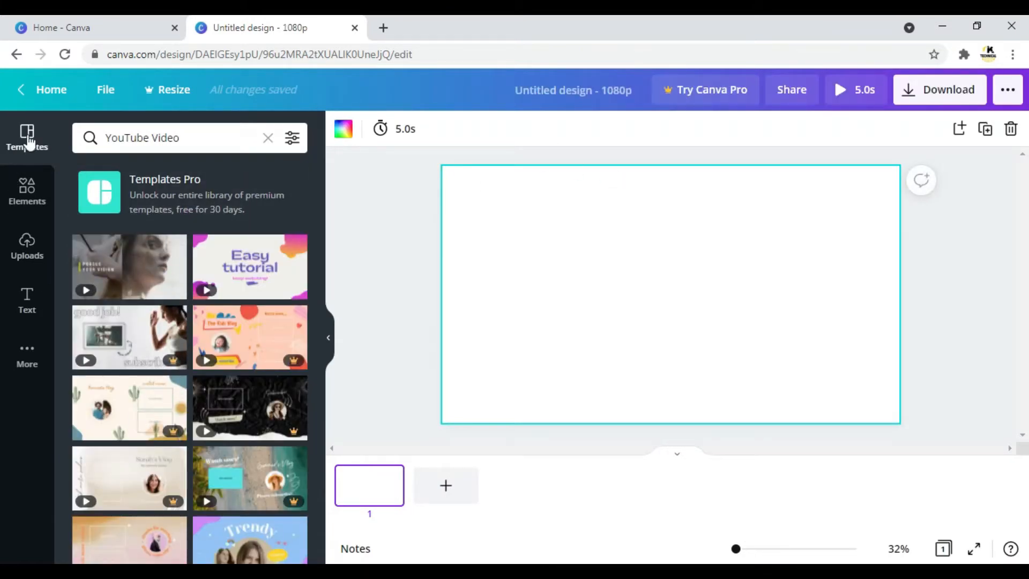
Search the elements library for "logo design".
click(23, 192)
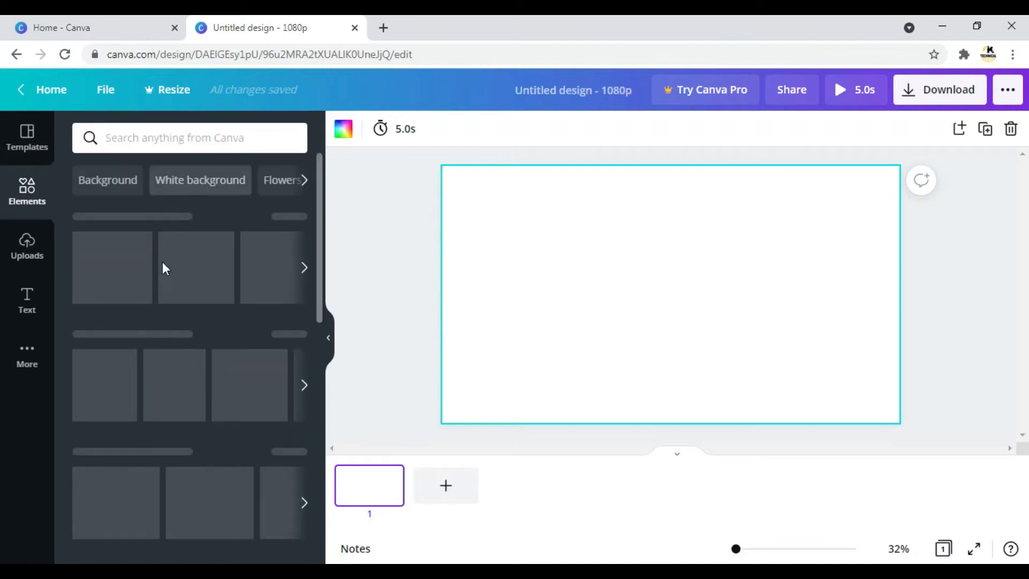
click(172, 137)
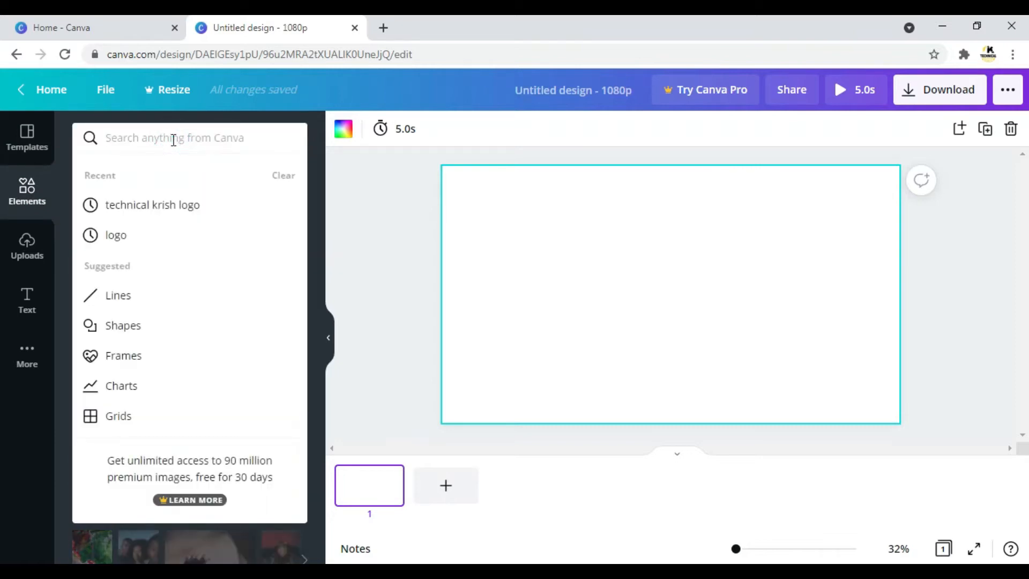
text(logo des)
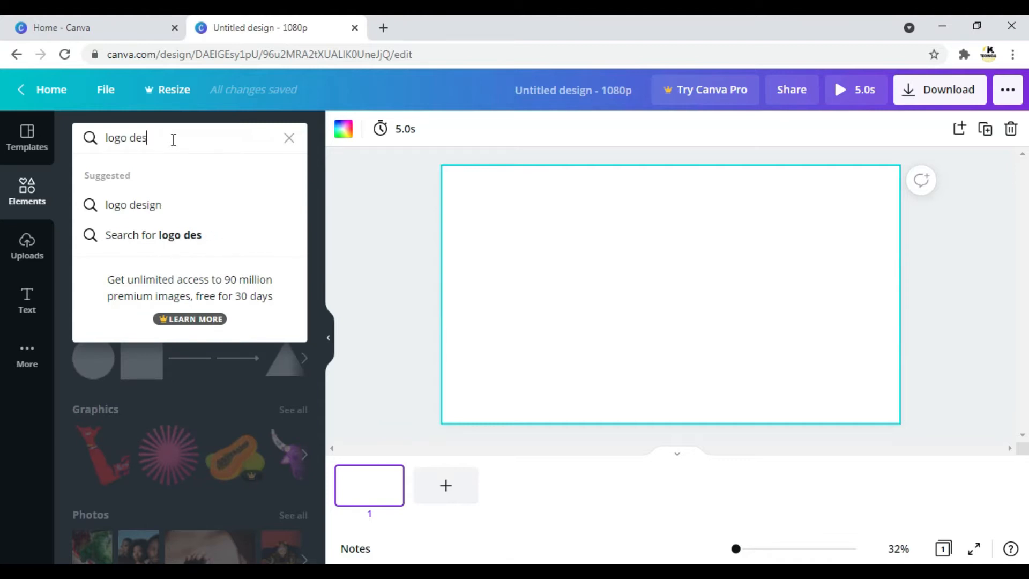
text(ign)
key(Return)
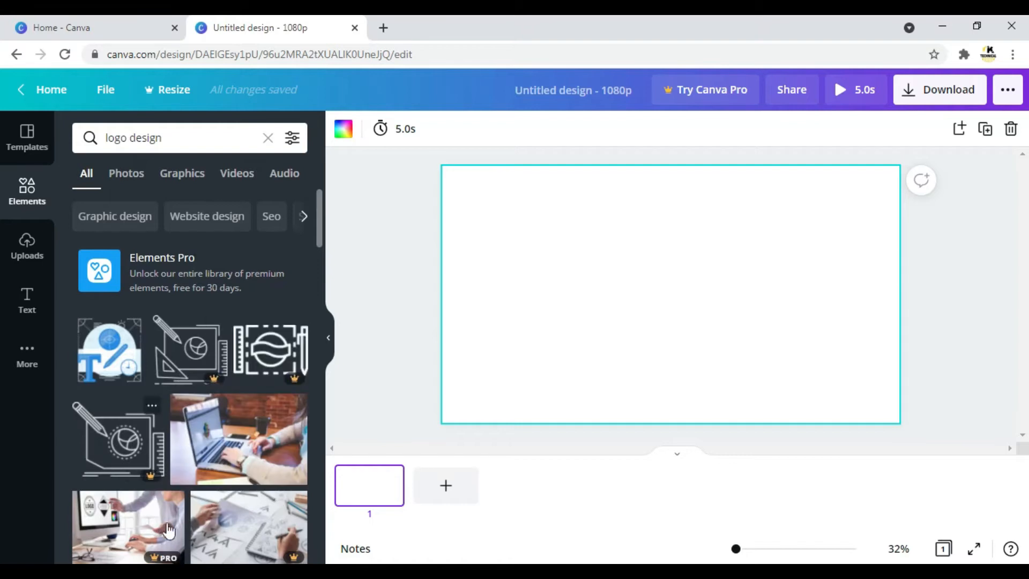
Add the photo of hands typing on a laptop to the page, enlarge it and reposition it to cover the whole page.
click(209, 445)
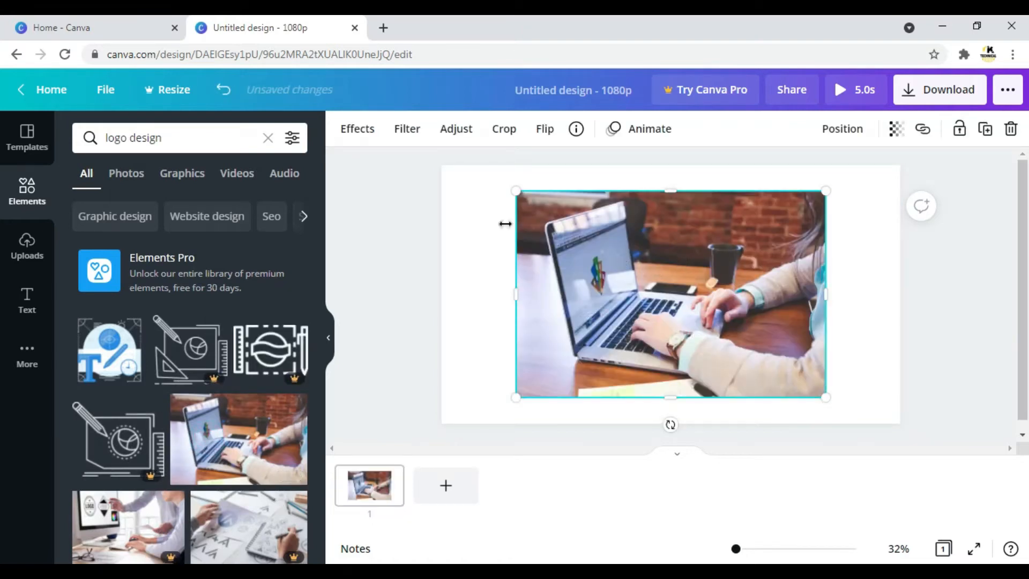
drag(521, 191, 441, 172)
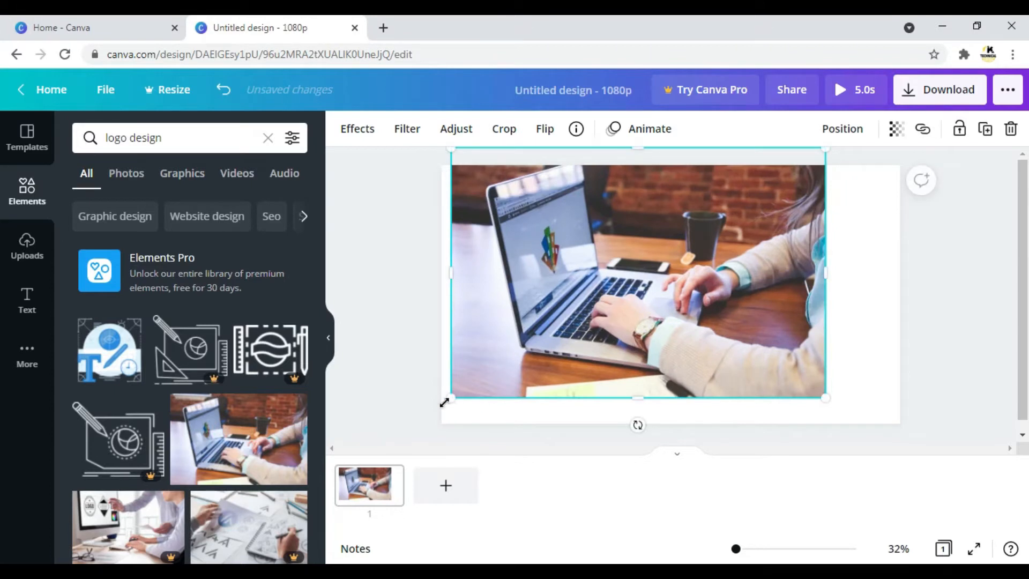
drag(449, 399, 436, 457)
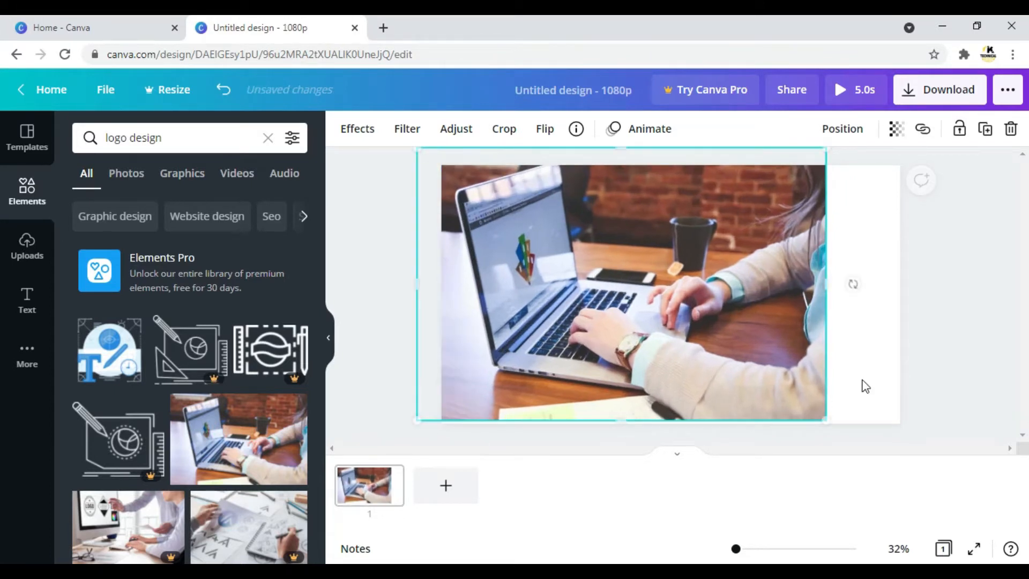
drag(866, 428, 918, 455)
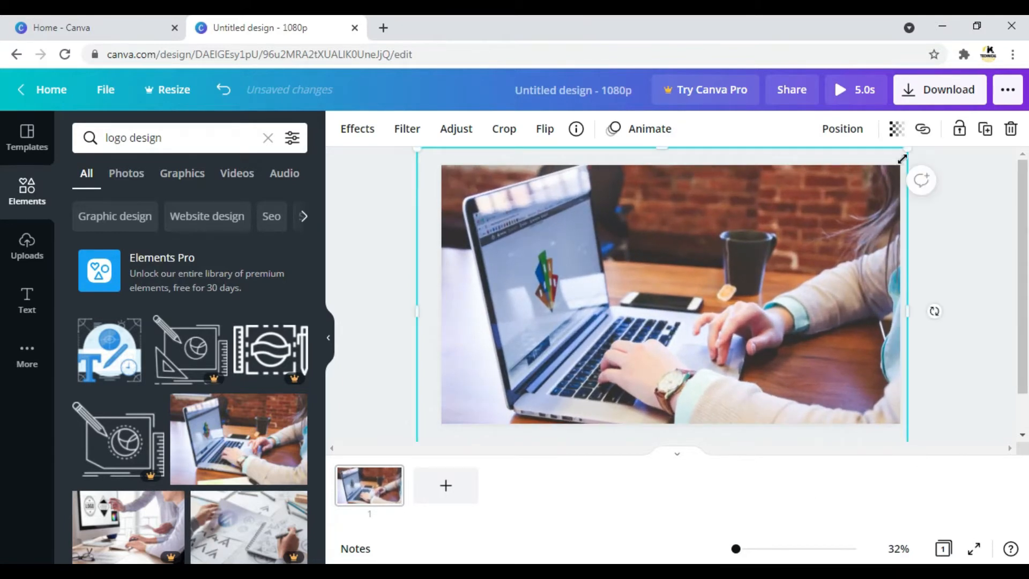
mouse_move(770, 257)
mouse_down()
mouse_move(783, 220)
mouse_move(786, 252)
mouse_up()
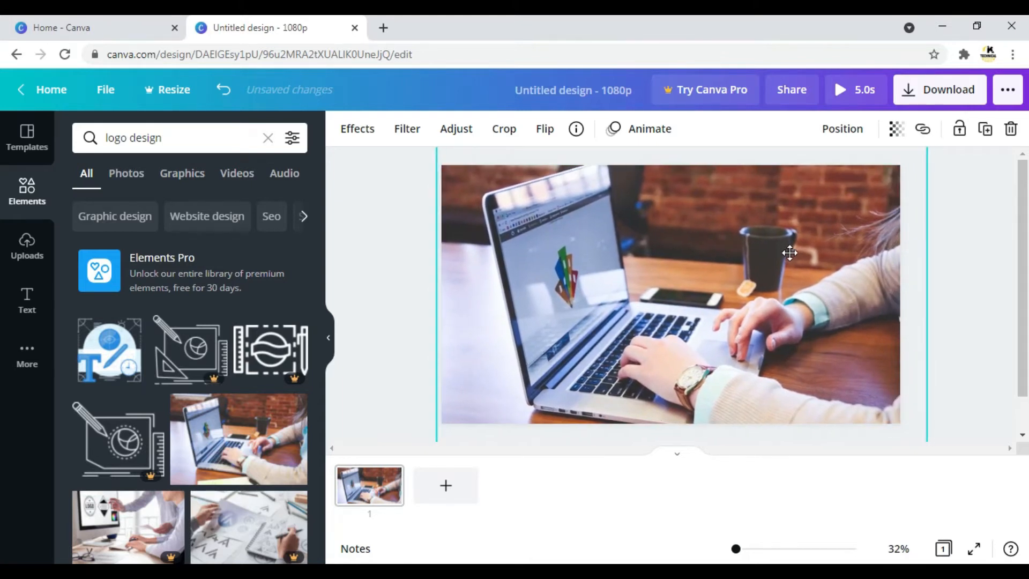
Try the PNG and PDF standard file types in the download settings, and close the settings without downloading.
click(968, 94)
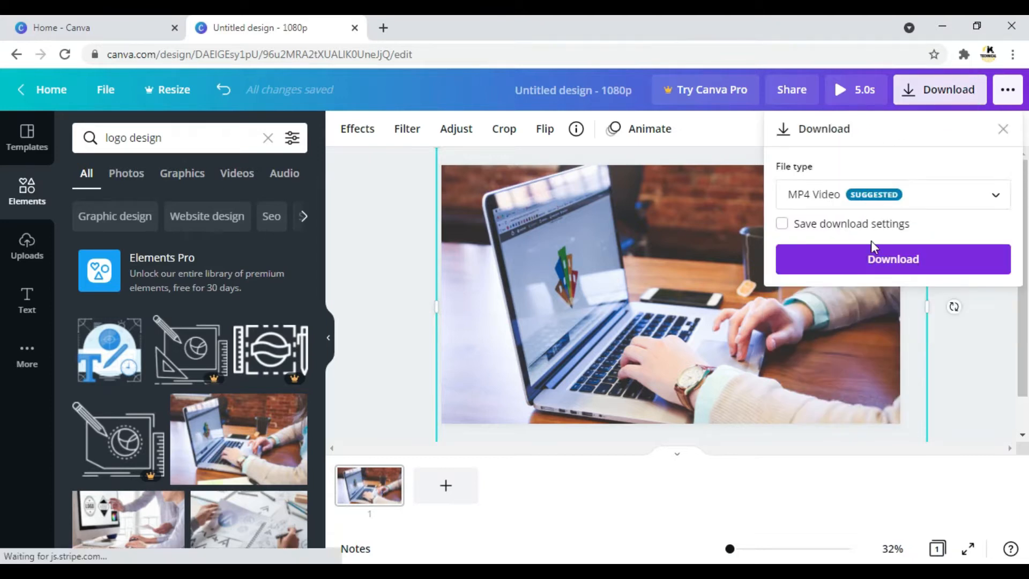
click(994, 200)
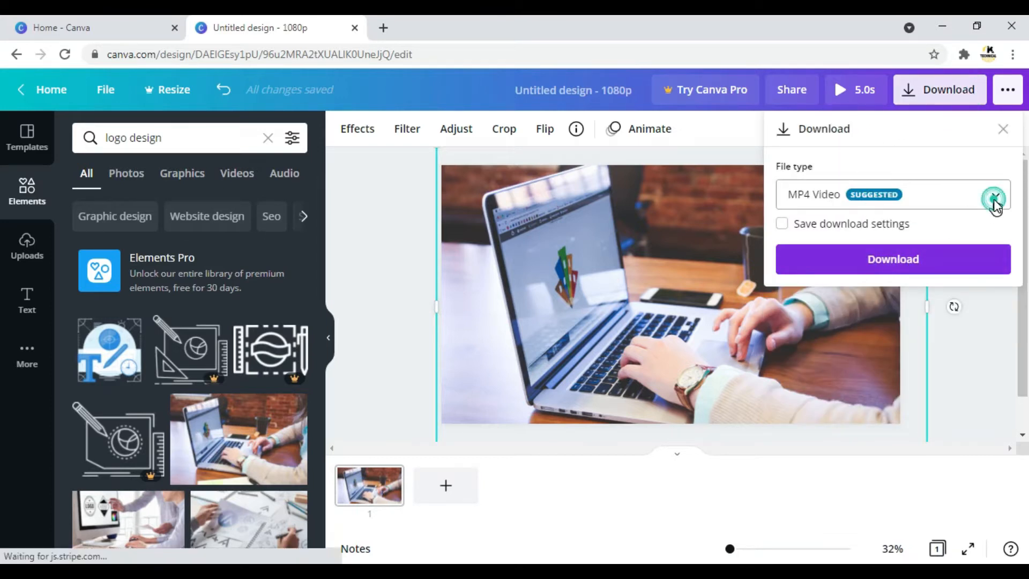
click(807, 89)
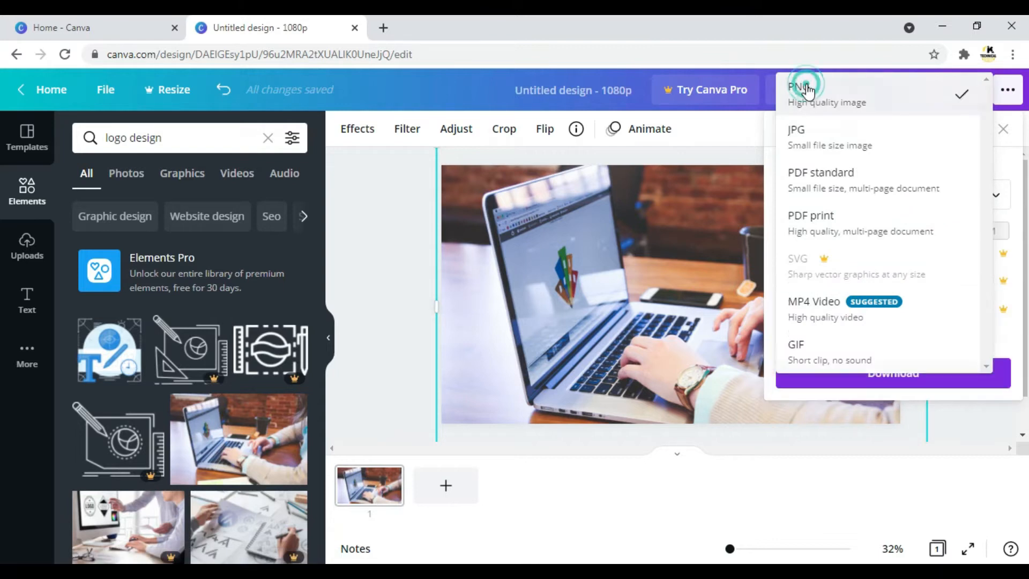
click(994, 195)
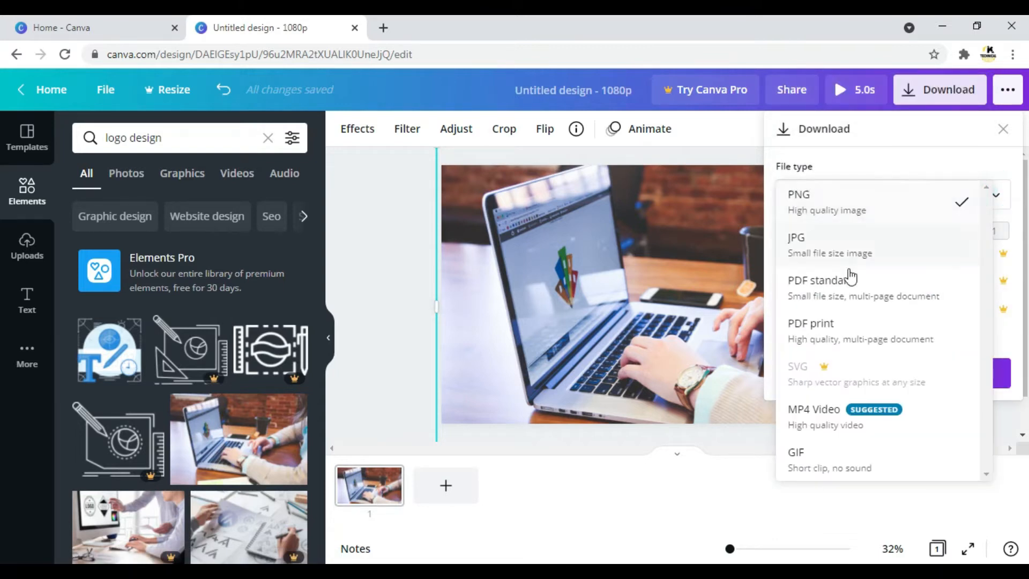
click(819, 280)
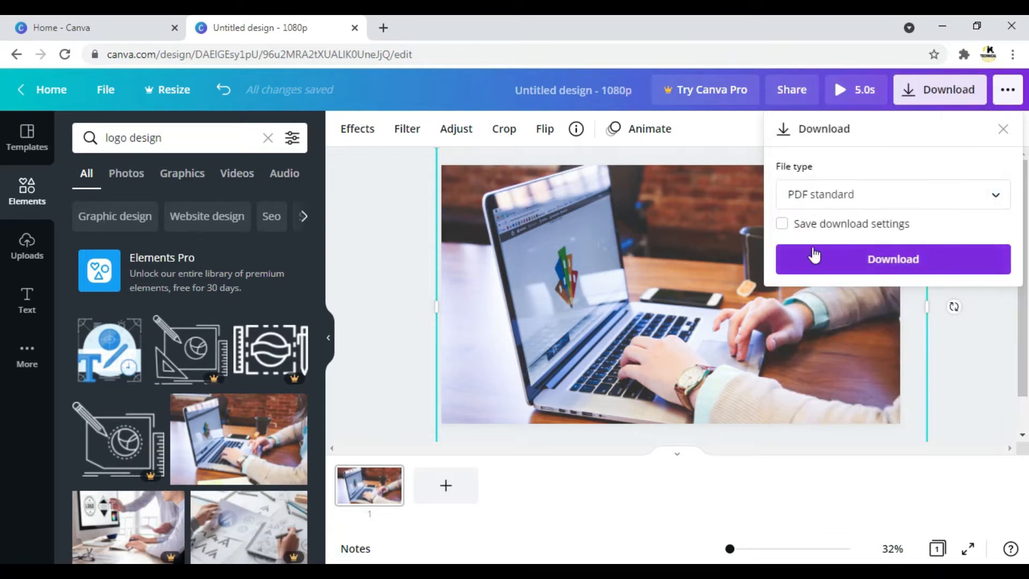
click(1003, 129)
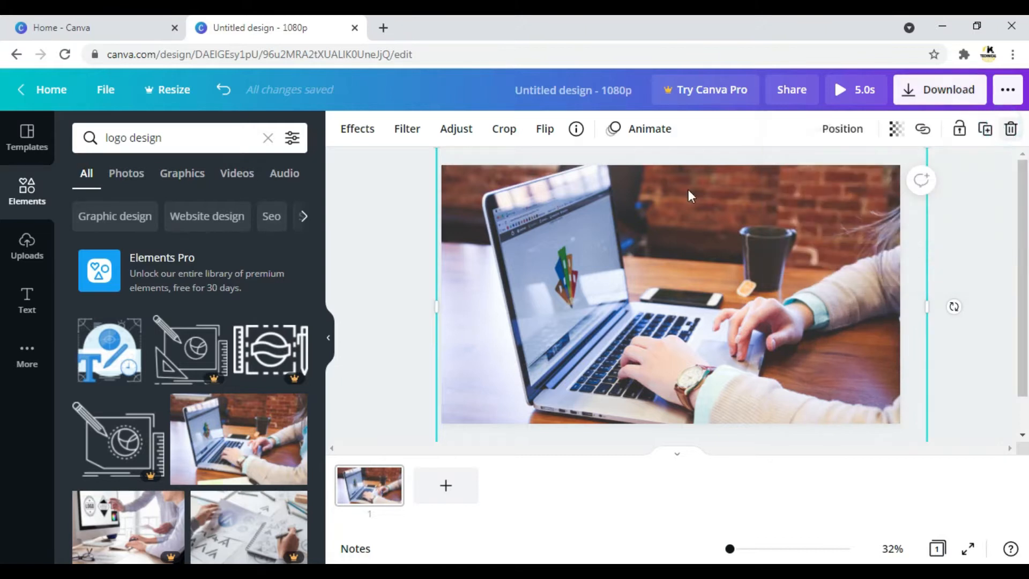
Delete the laptop photo from the page.
click(366, 202)
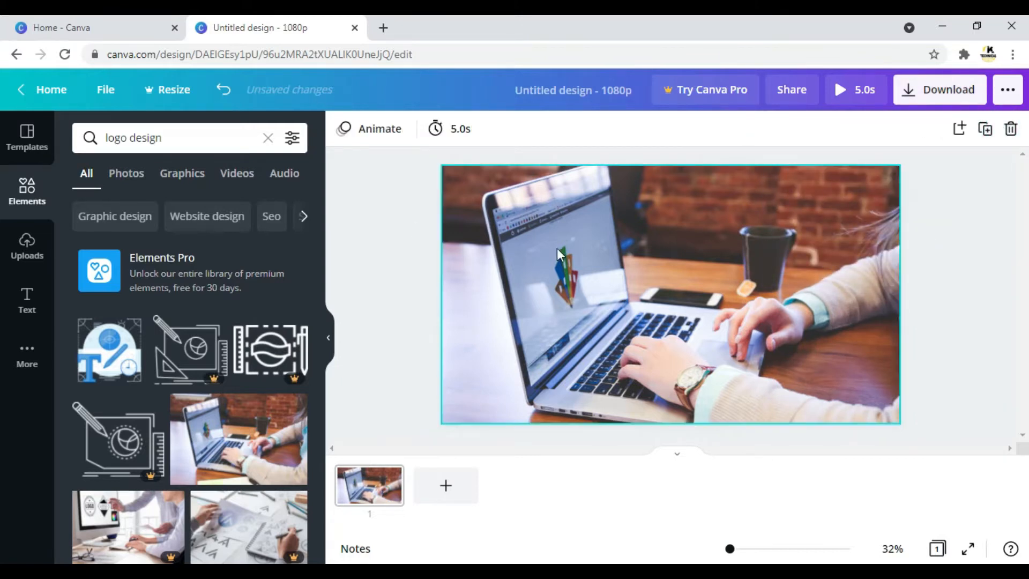
click(584, 276)
right_click(584, 276)
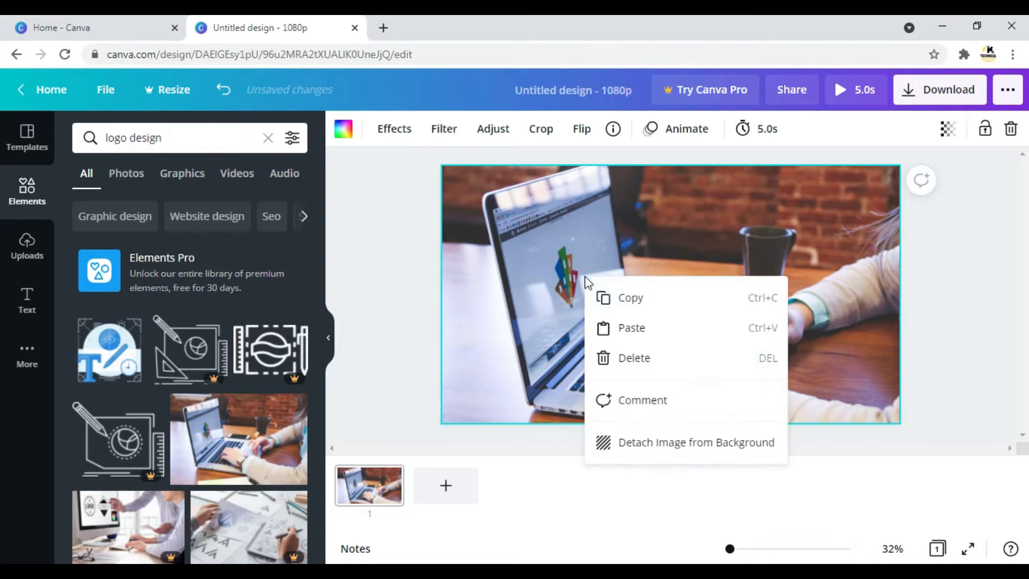
click(634, 358)
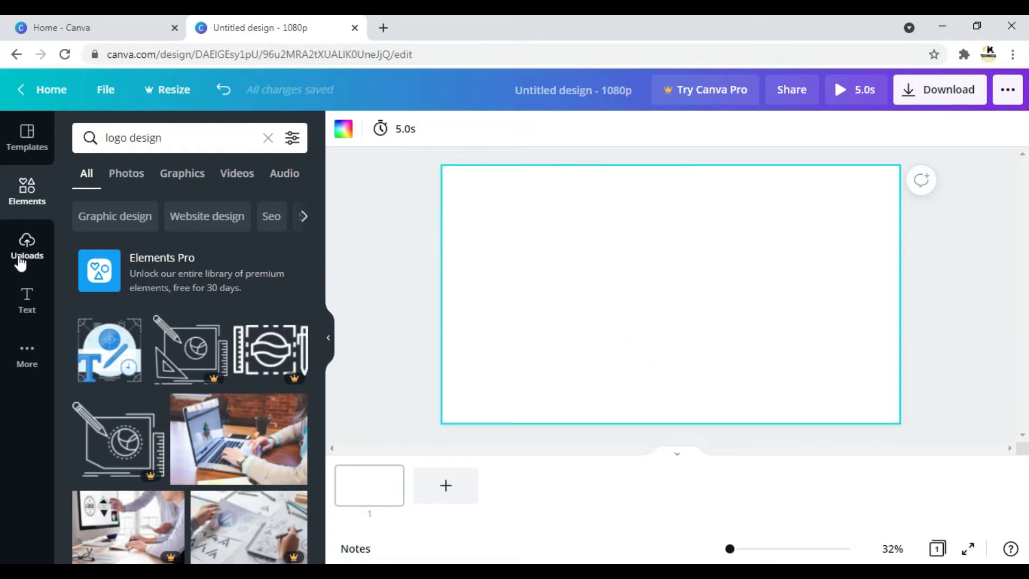
Look at the uploaded videos list and the available media upload sources.
click(21, 263)
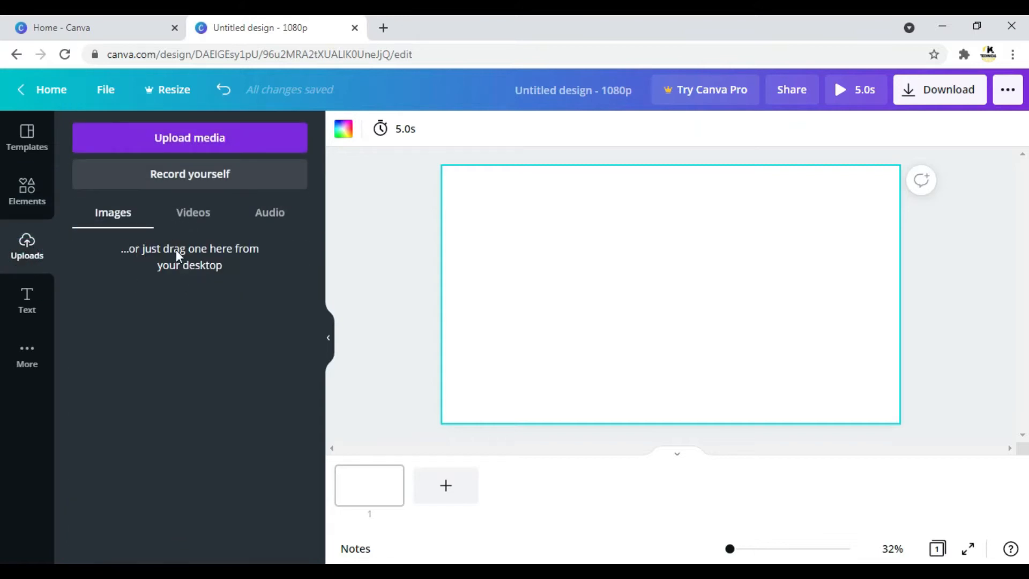
click(198, 212)
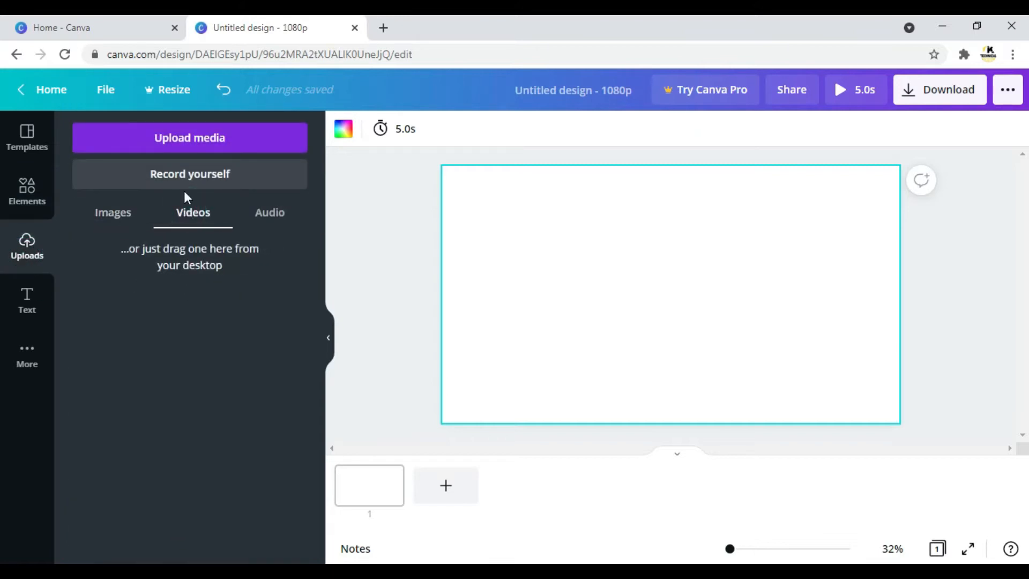
click(184, 144)
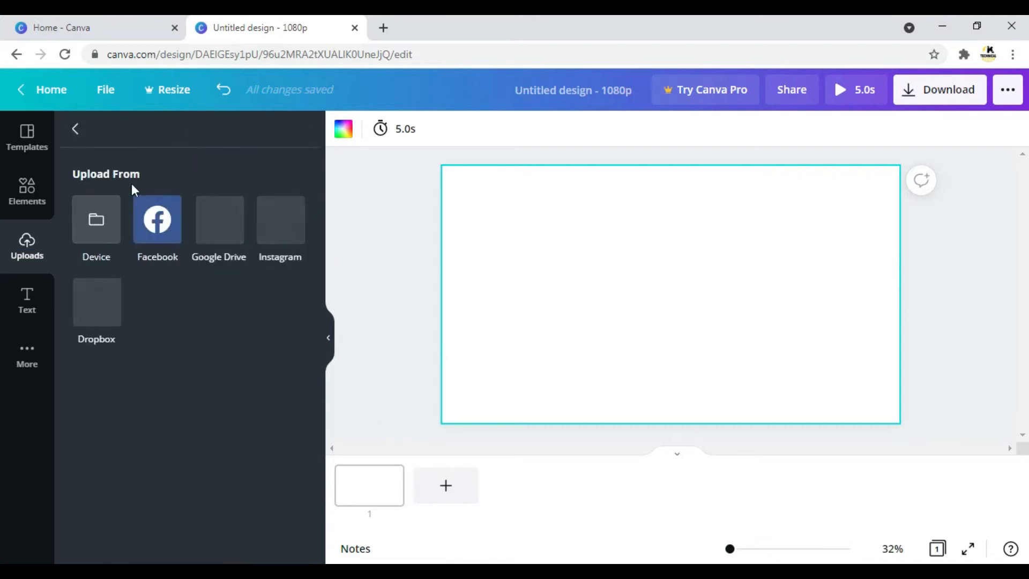
click(71, 133)
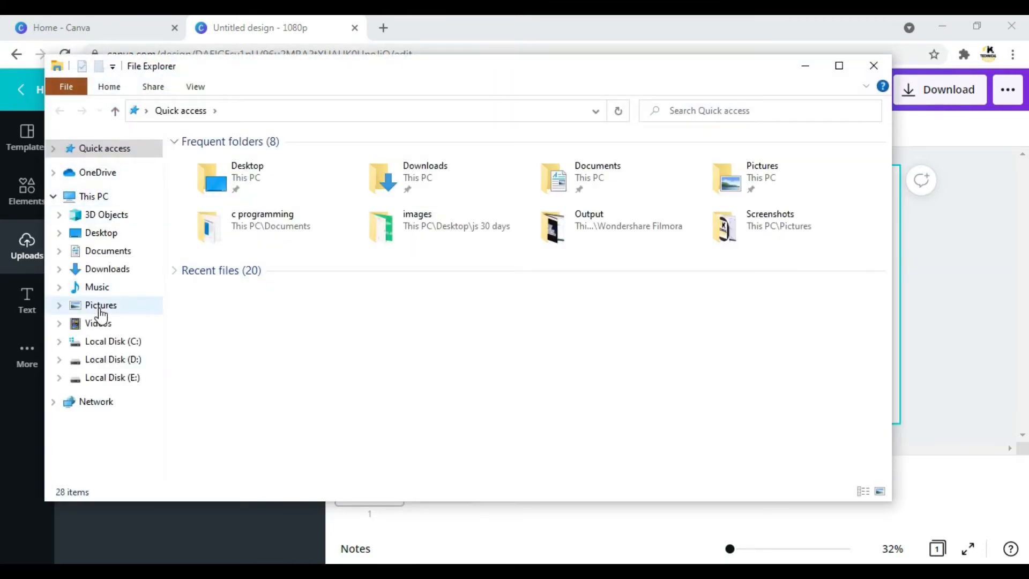
Upload the HTML5 logo image from the Pictures folder to the design's media library.
click(100, 309)
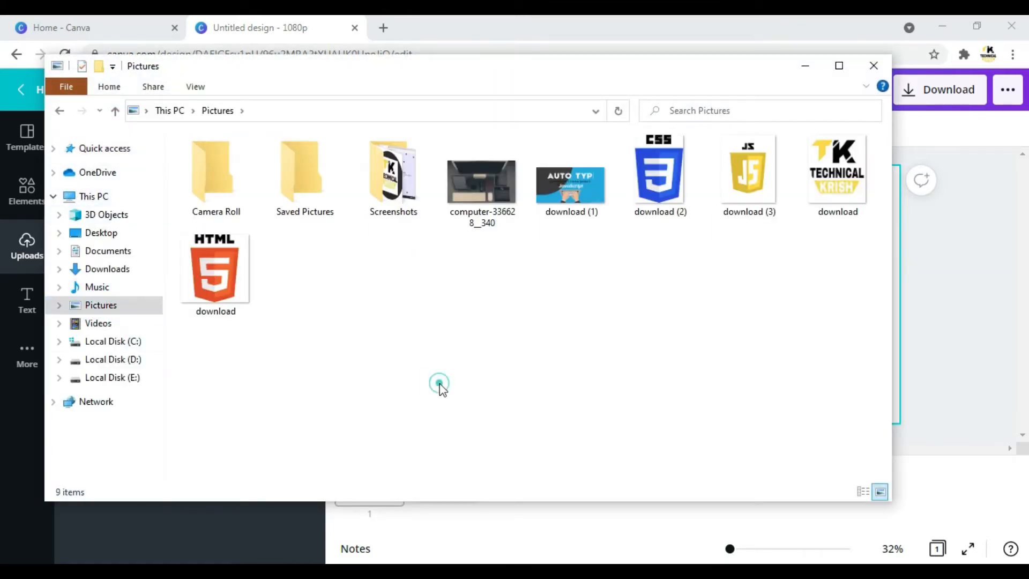
key(super+Right)
drag(688, 325, 160, 358)
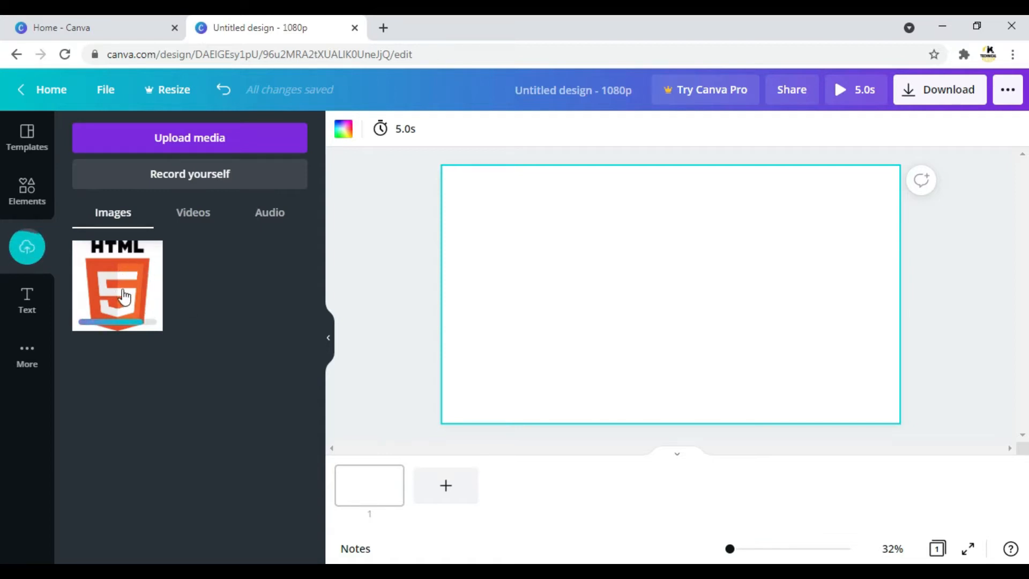
Place the uploaded HTML5 logo on the page and move it into the page's left half.
click(113, 258)
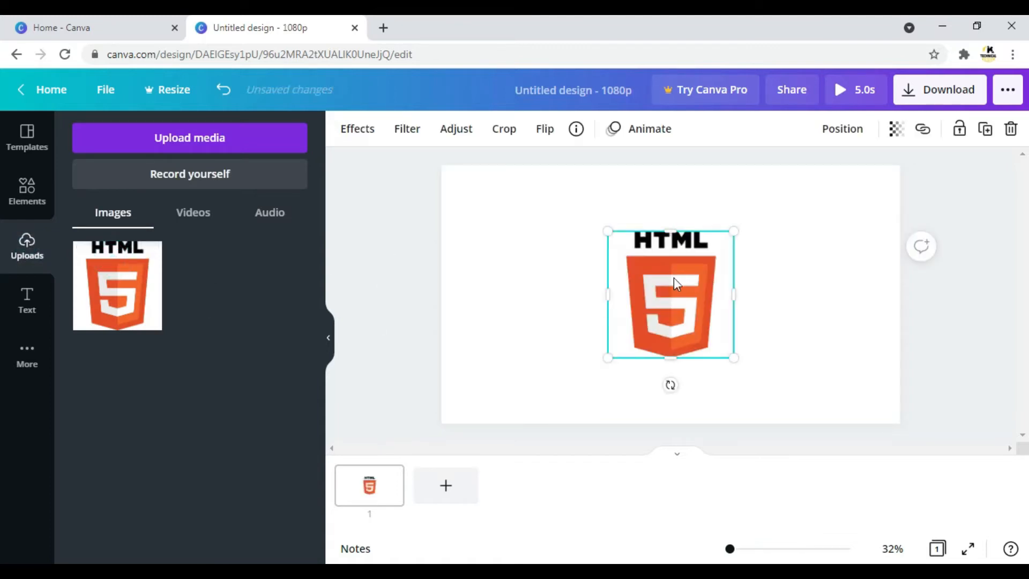
click(343, 246)
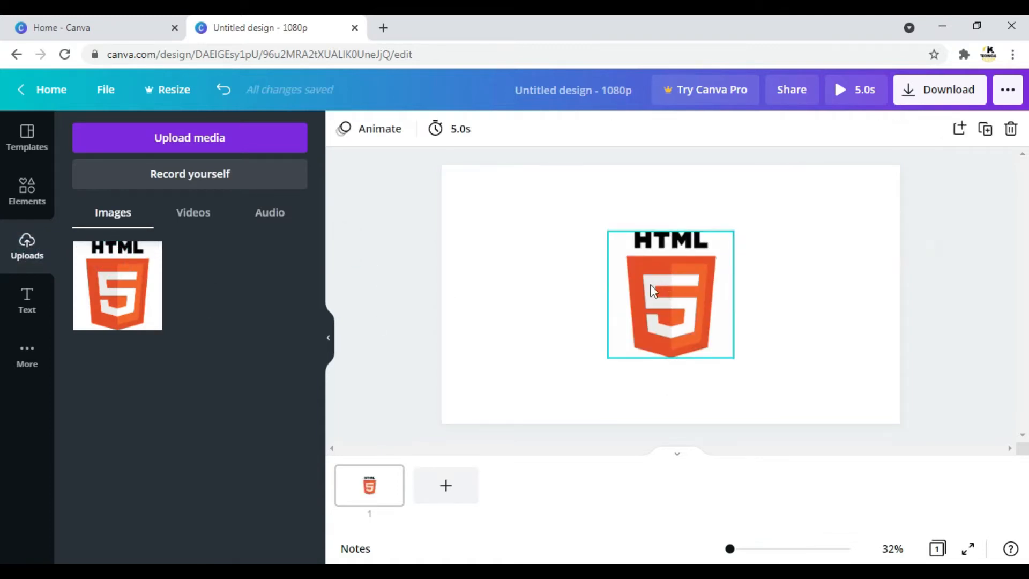
drag(667, 301, 546, 289)
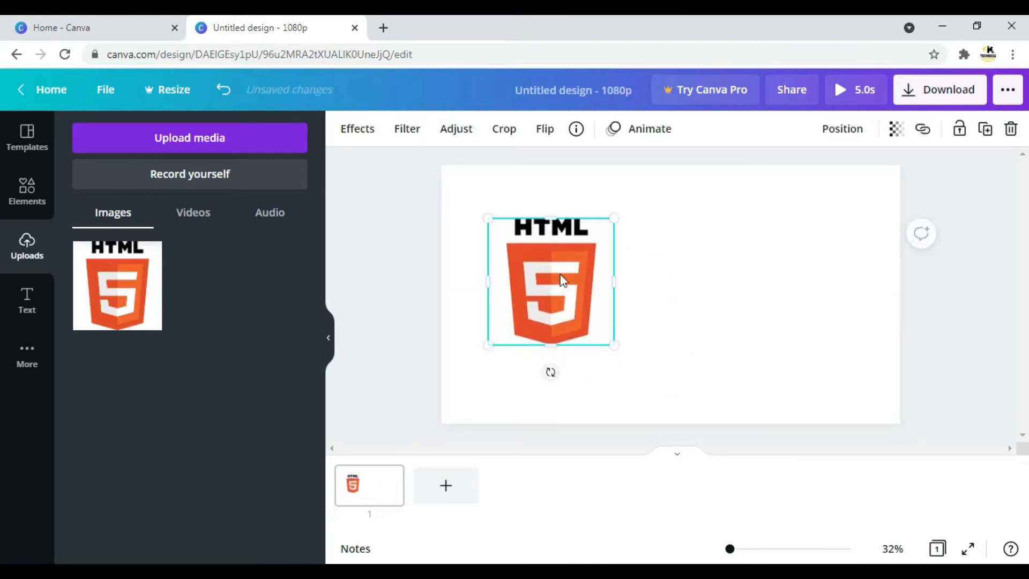
click(412, 224)
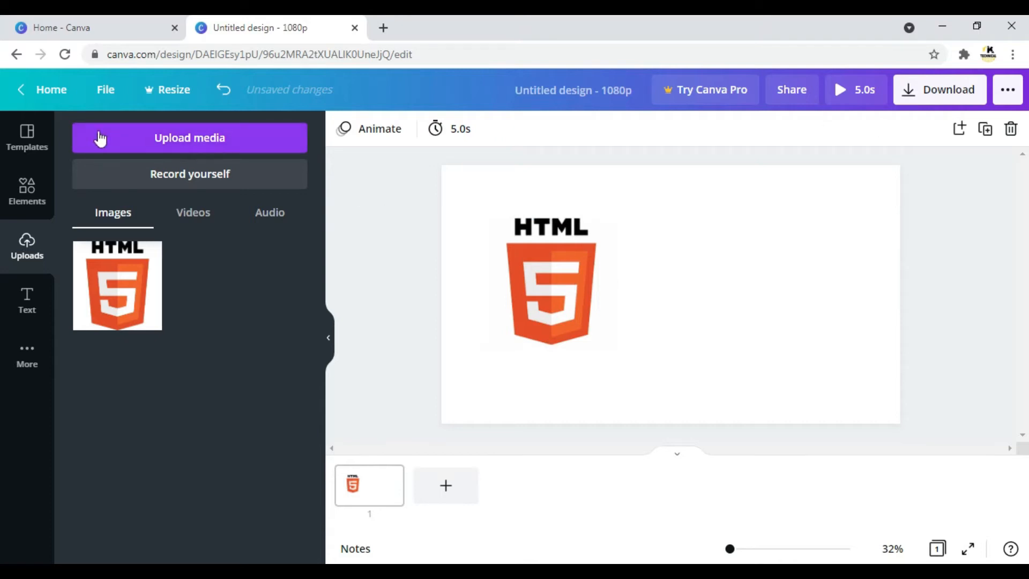
Delete the HTML5 logo from the page.
click(536, 275)
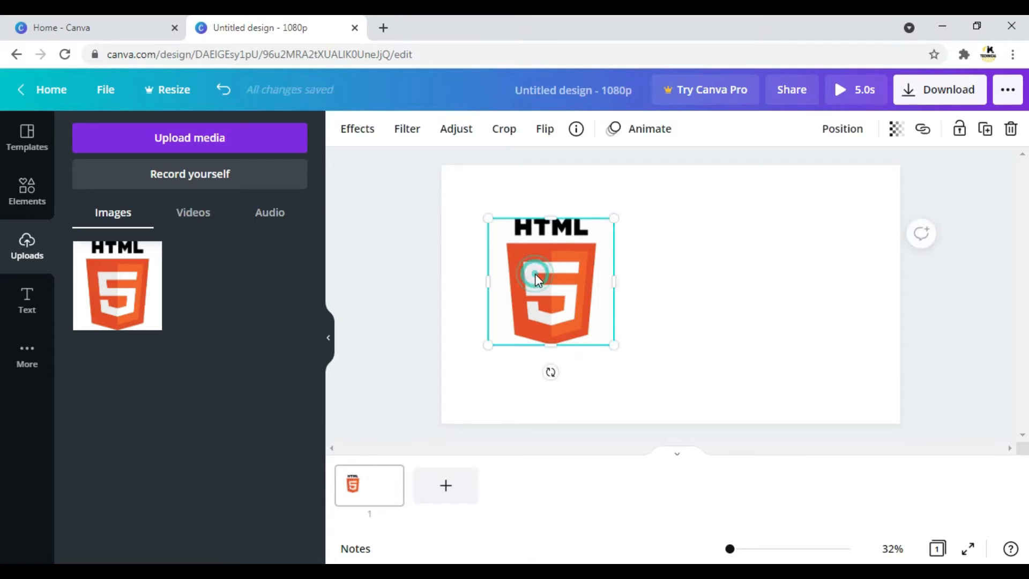
right_click(537, 280)
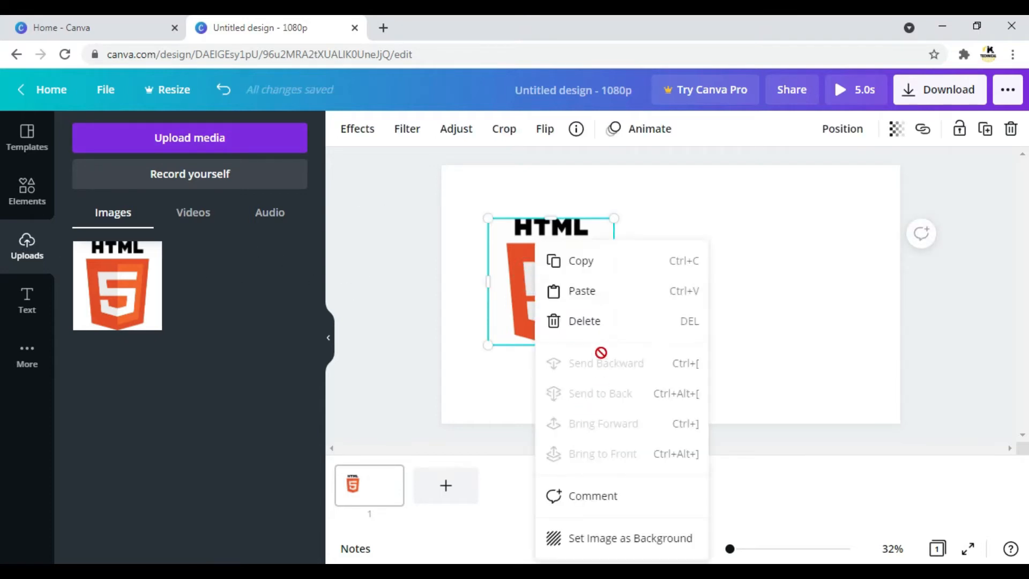
click(595, 324)
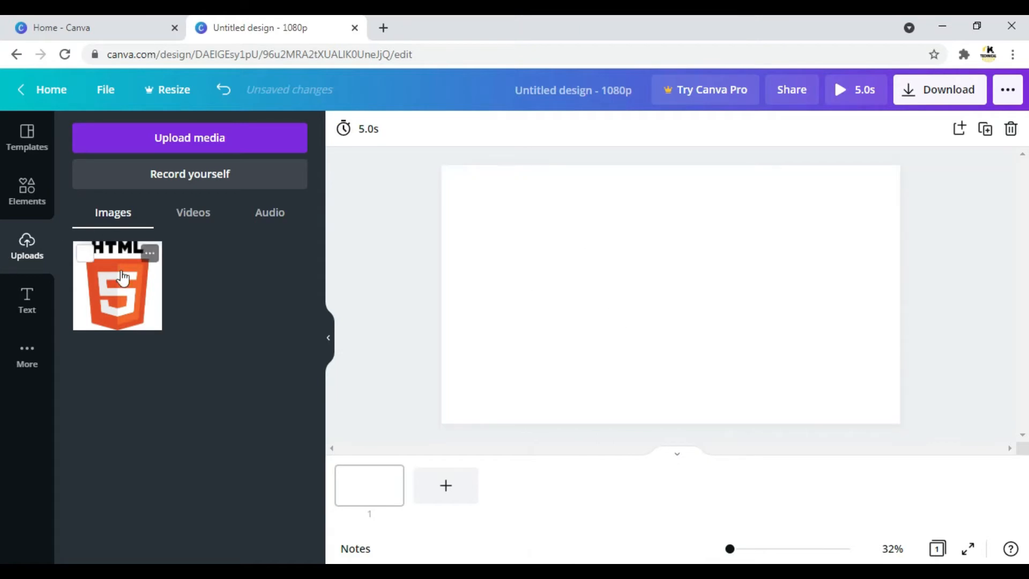
Replace the previous elements search with a search for "canva".
click(28, 197)
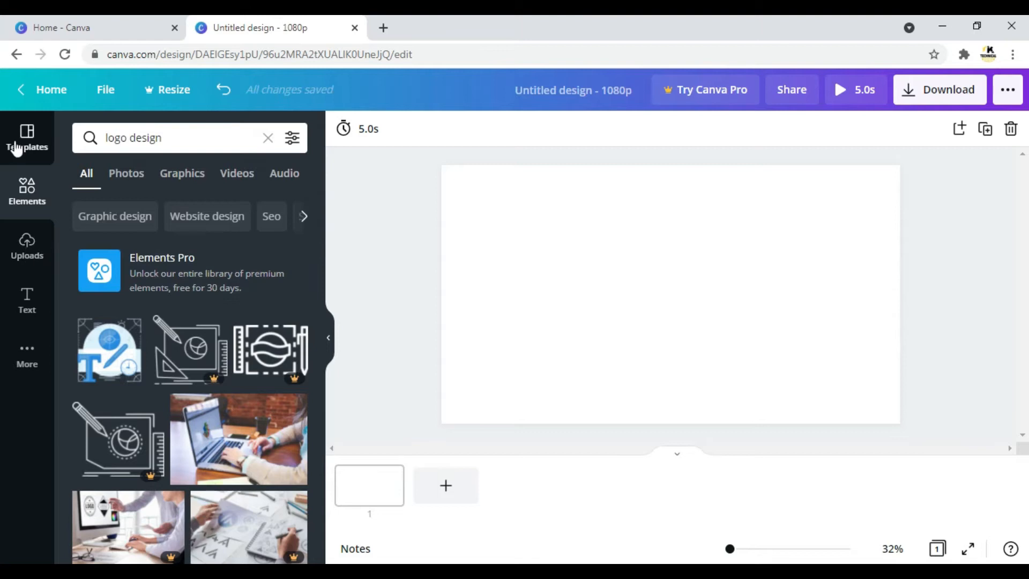
click(161, 138)
key(ctrl+a)
key(BackSpace)
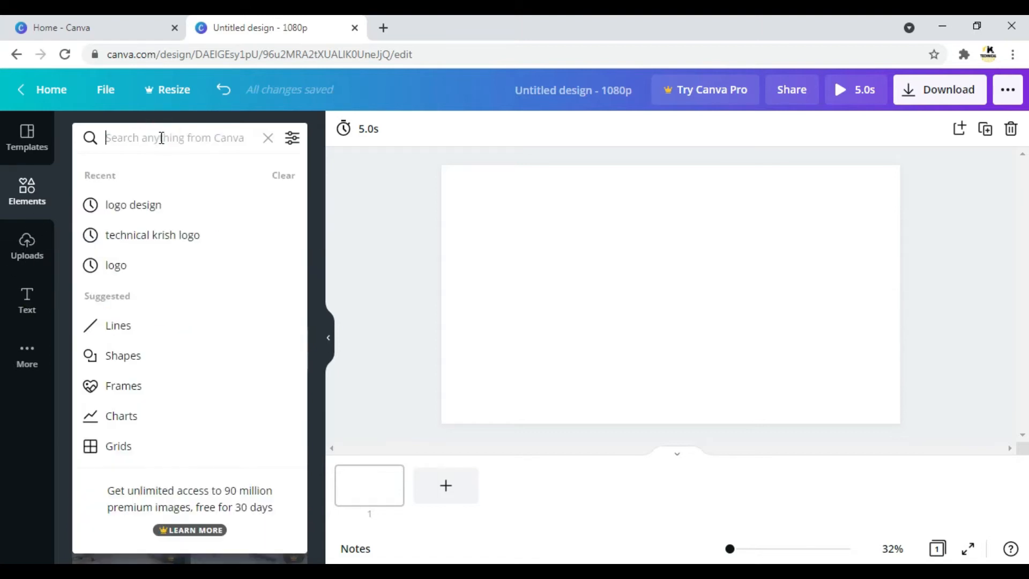
text(canva)
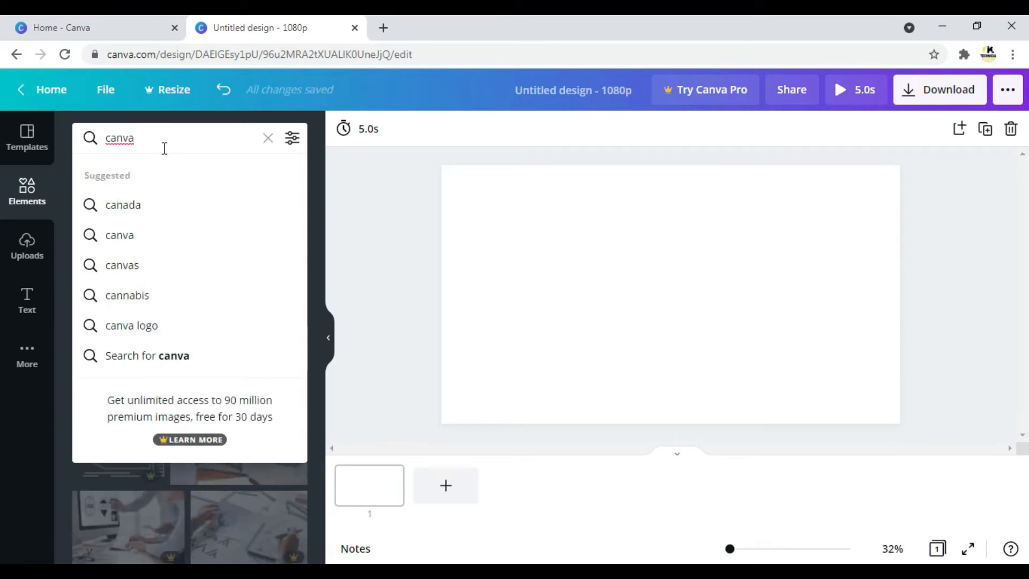
click(161, 249)
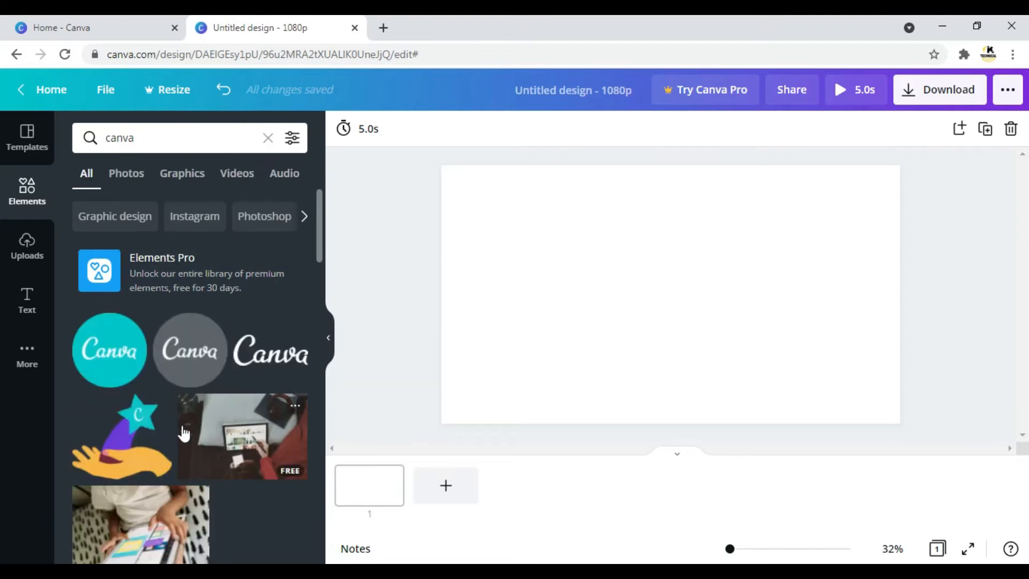
Add the round teal Canva logo to the page and enlarge it slightly.
click(113, 349)
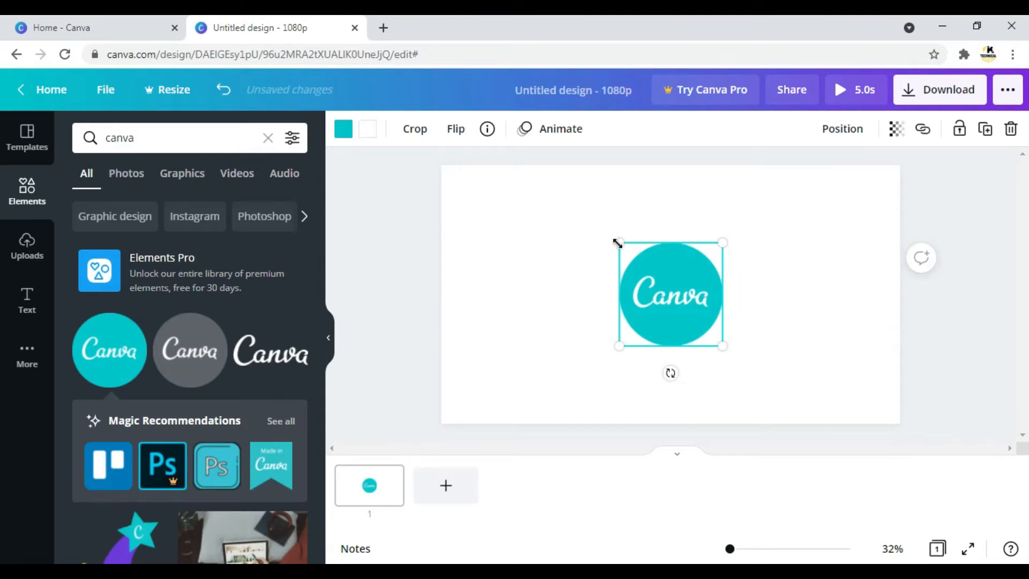
drag(617, 243, 596, 221)
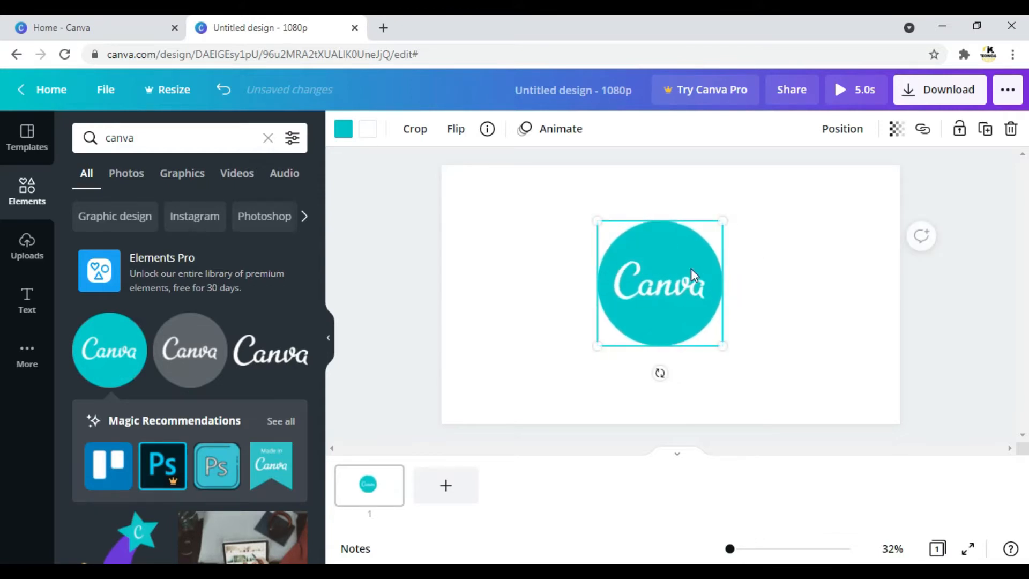
click(381, 256)
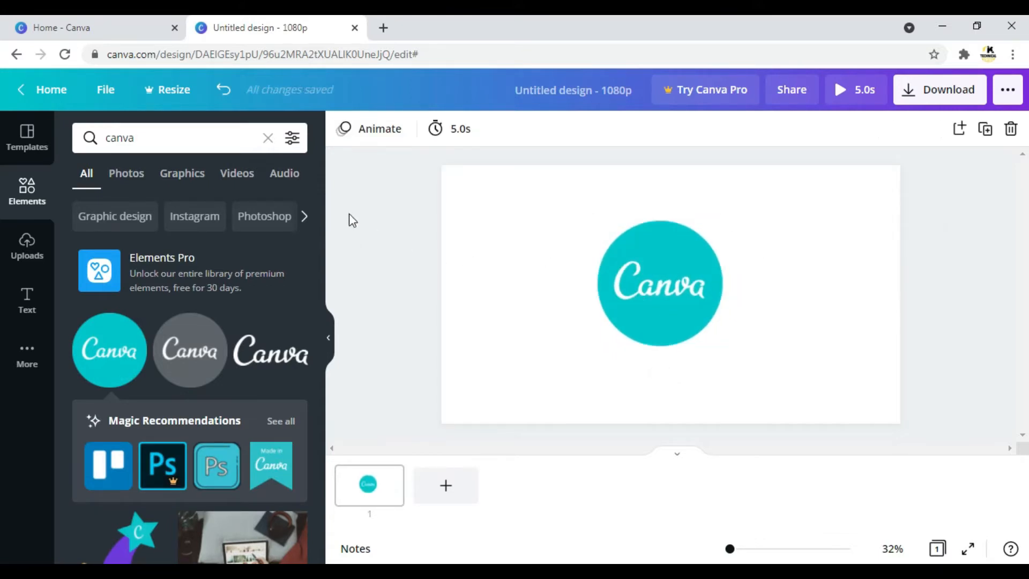
Add a heading above the Canva logo and replace its text with "Technical krish".
click(25, 316)
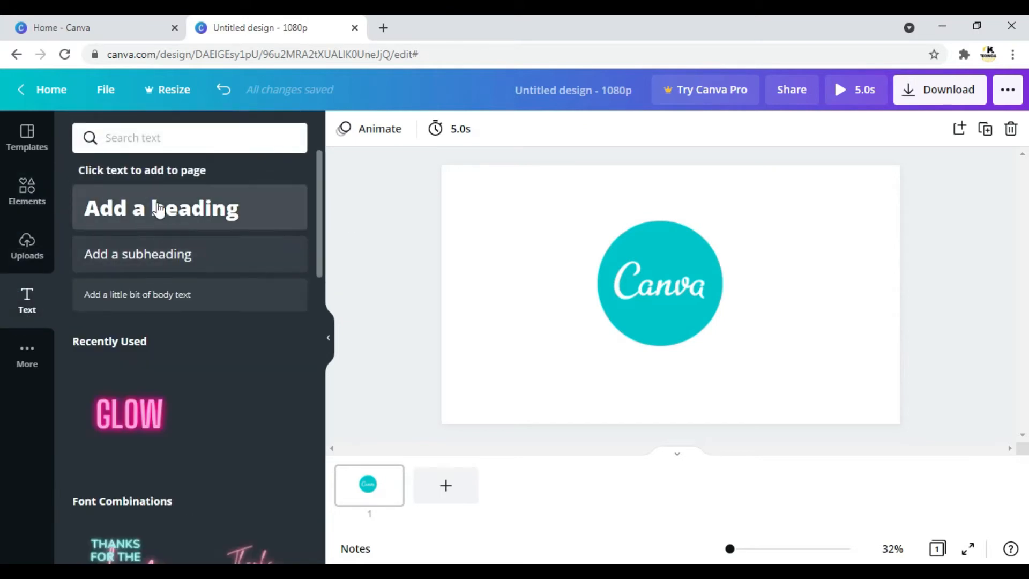
drag(158, 207, 601, 205)
drag(617, 152, 664, 192)
click(663, 189)
key(ctrl+a)
key(BackSpace)
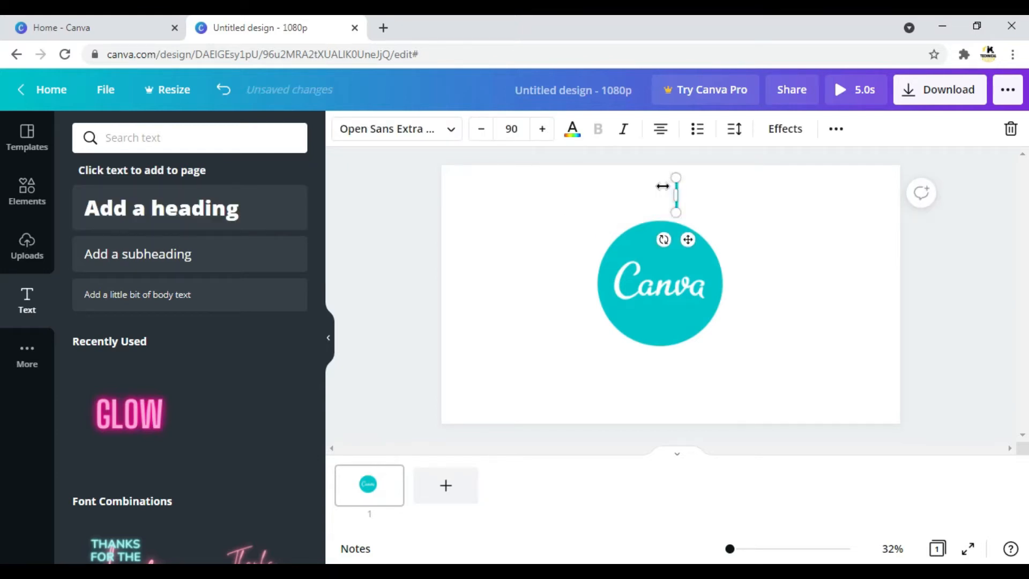
text(Technical krish)
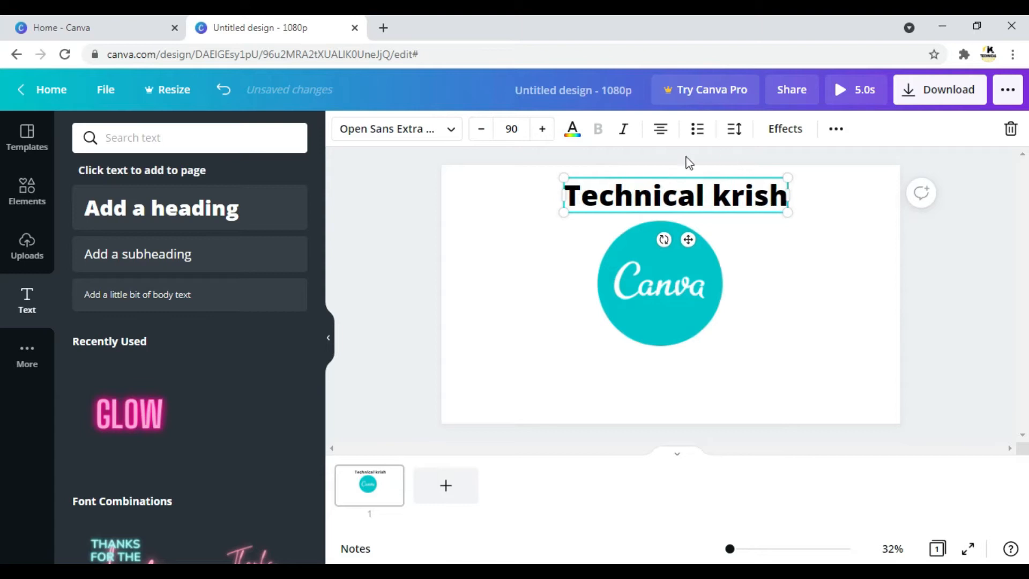
Set the heading's font size to 95.
click(543, 130)
click(546, 130)
click(545, 129)
click(546, 130)
click(545, 129)
click(545, 130)
click(545, 129)
click(545, 130)
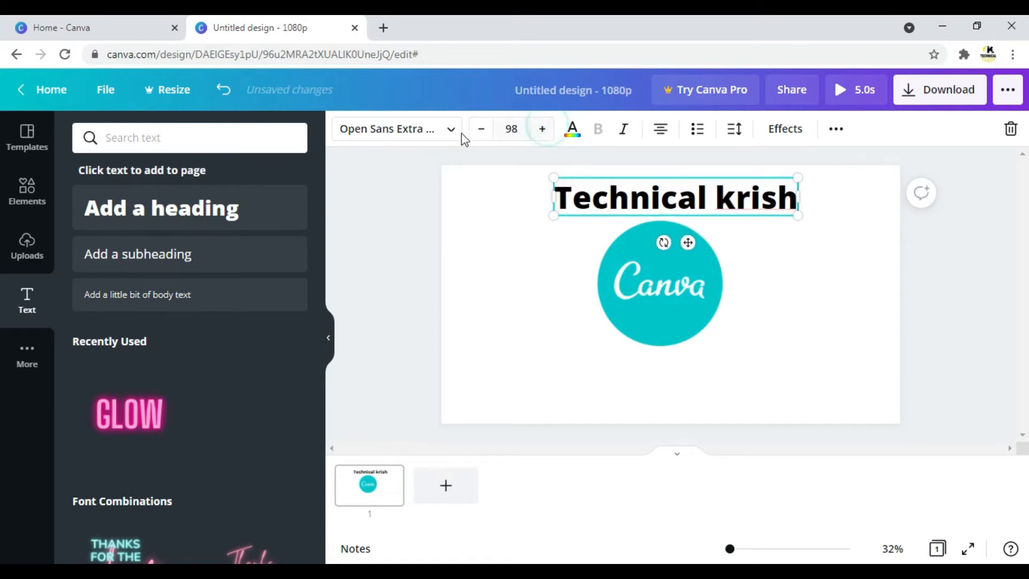
click(480, 130)
click(480, 130)
click(480, 130)
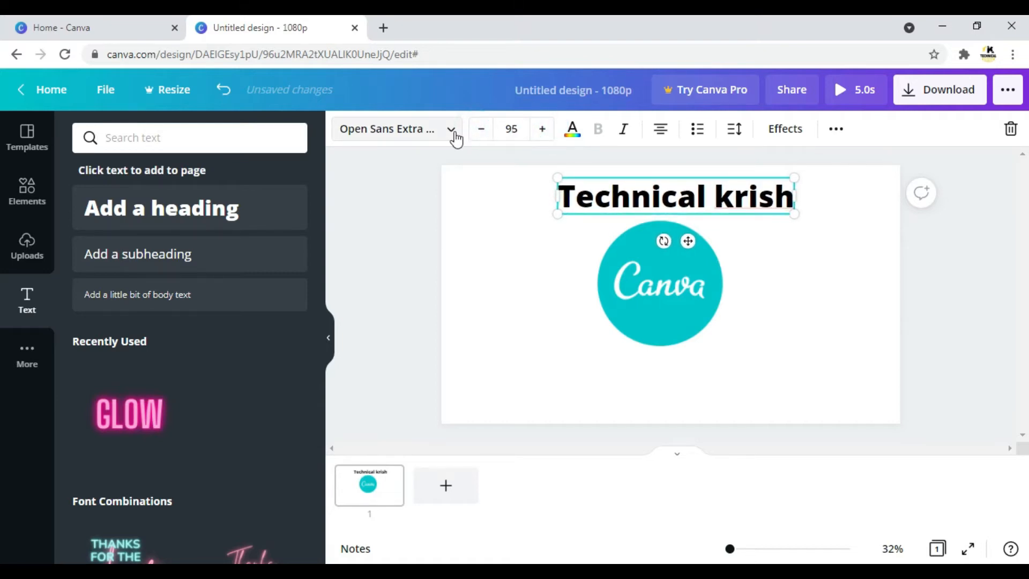
Search the fonts for "sans serif" and apply Lazord Sans Serif Expanded to the heading.
click(453, 135)
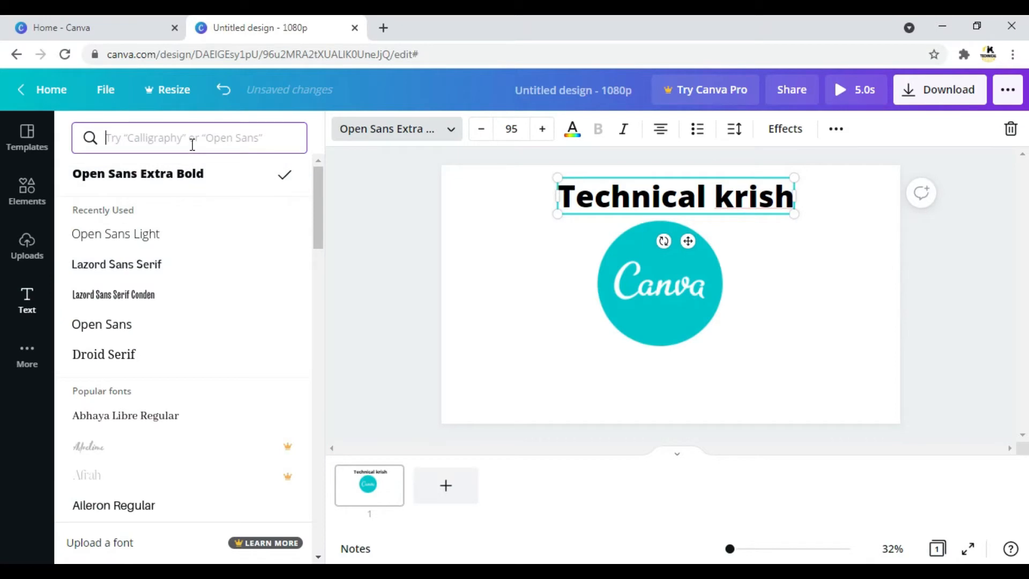
text(sans)
click(144, 212)
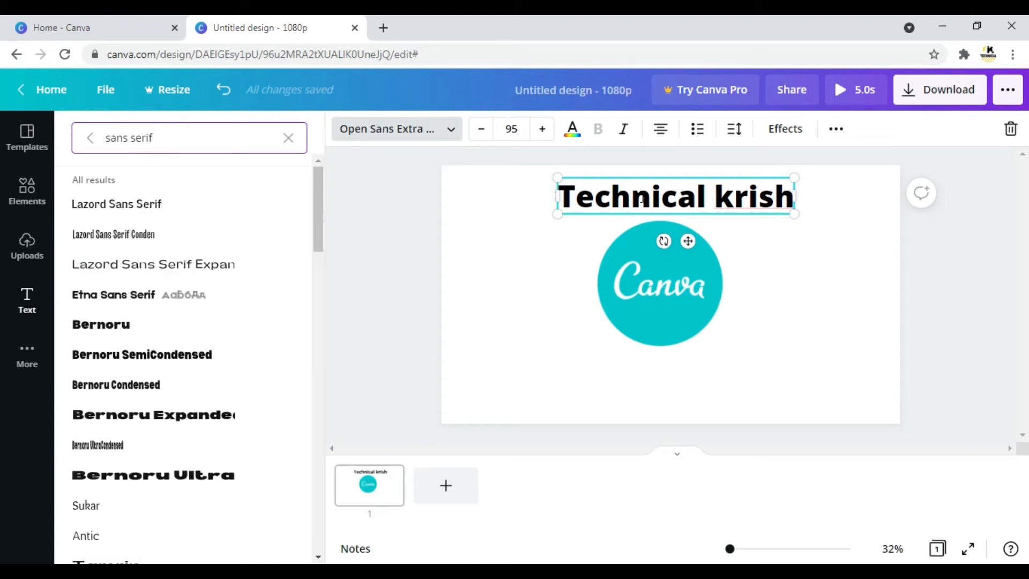
click(161, 270)
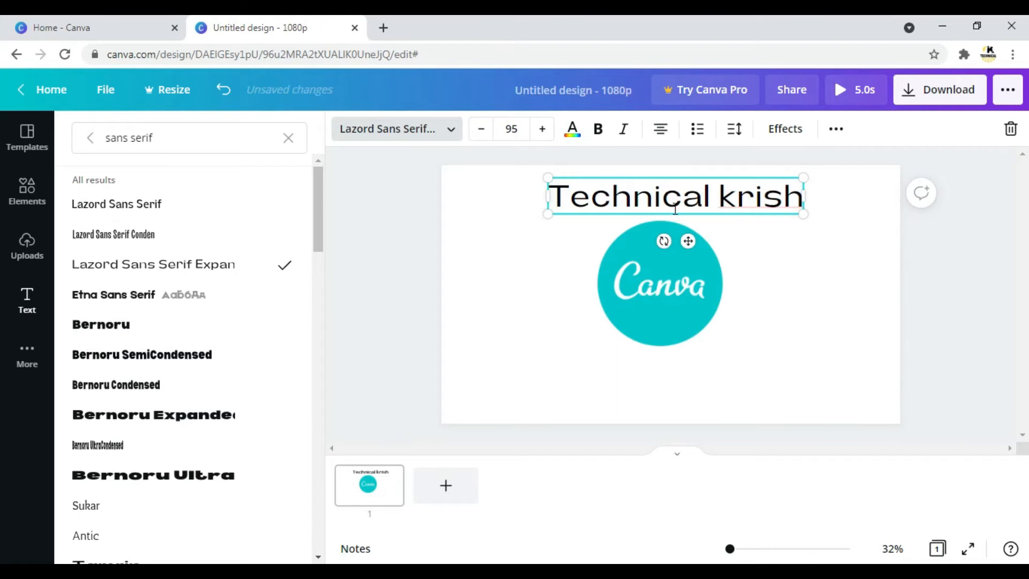
Widen the heading's text box on both sides to span most of the page, and set its font size to 94.
drag(545, 199, 466, 197)
drag(803, 195, 868, 195)
key(Escape)
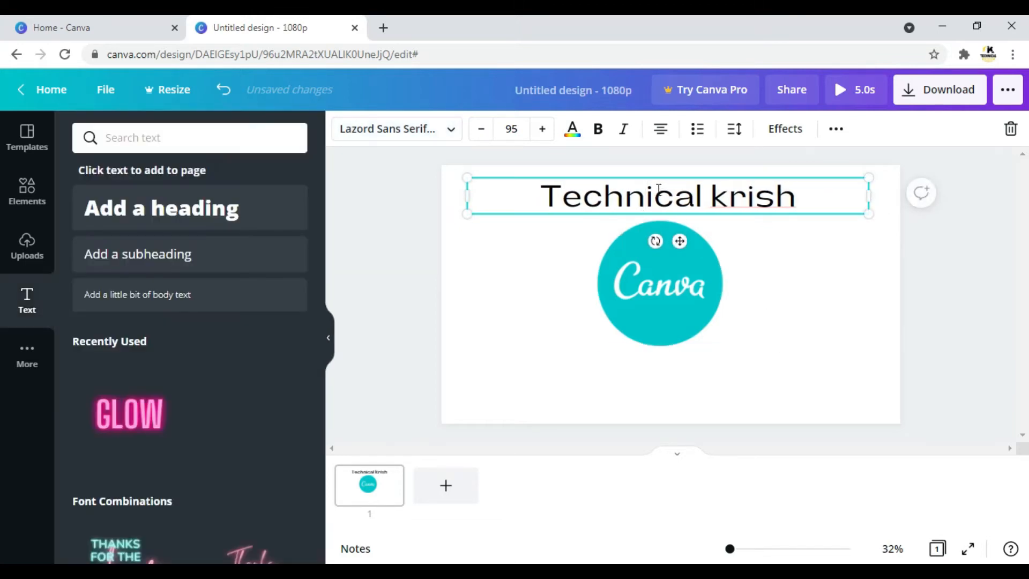
click(480, 132)
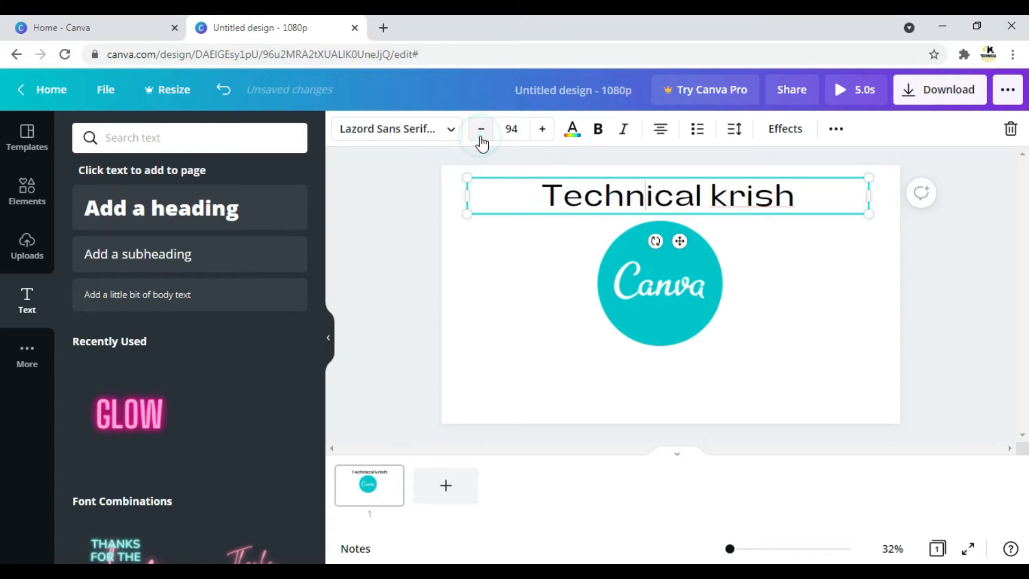
Try coral and bright red as the heading's text colour, and set it back to black.
click(572, 132)
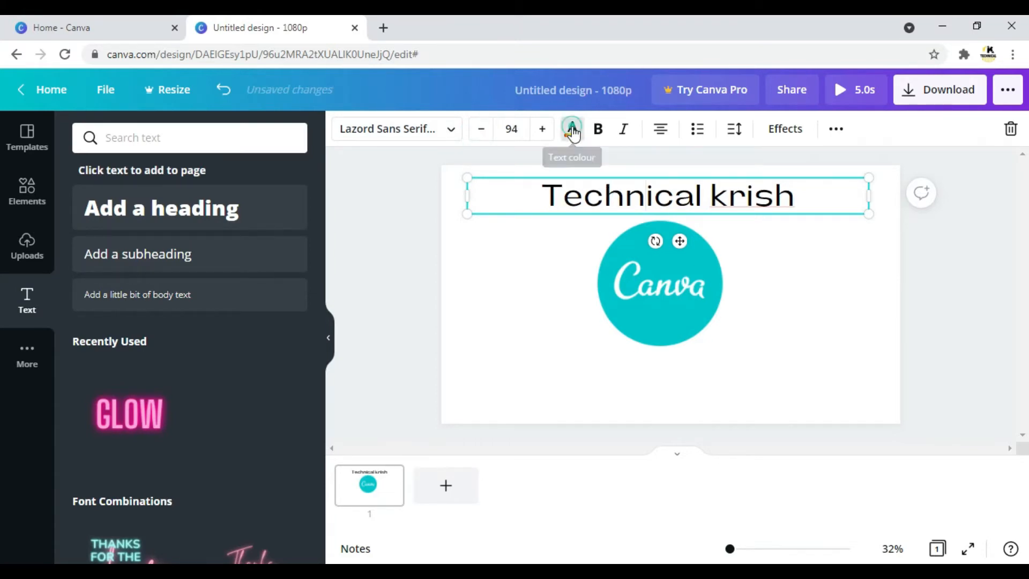
click(86, 364)
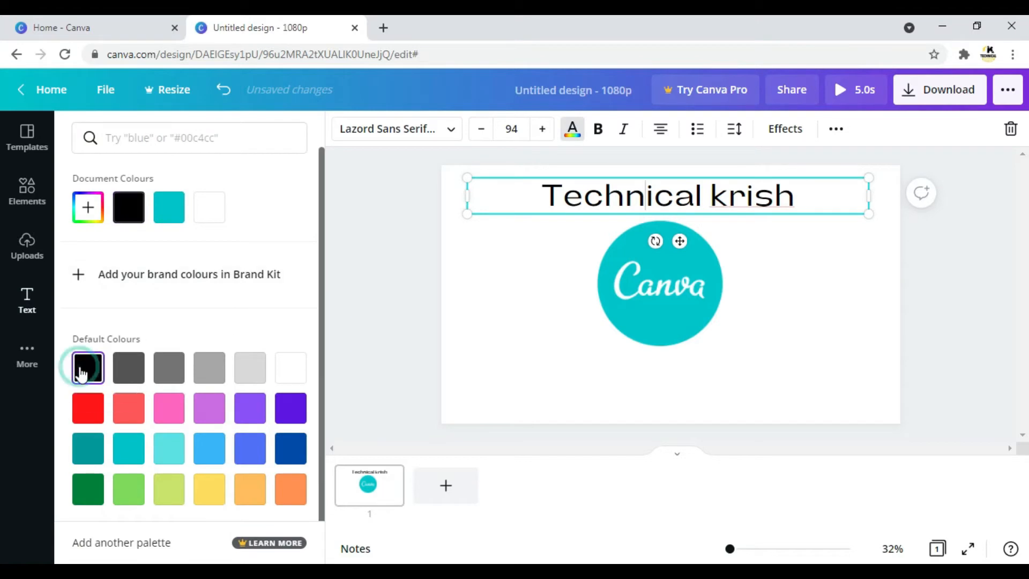
click(129, 410)
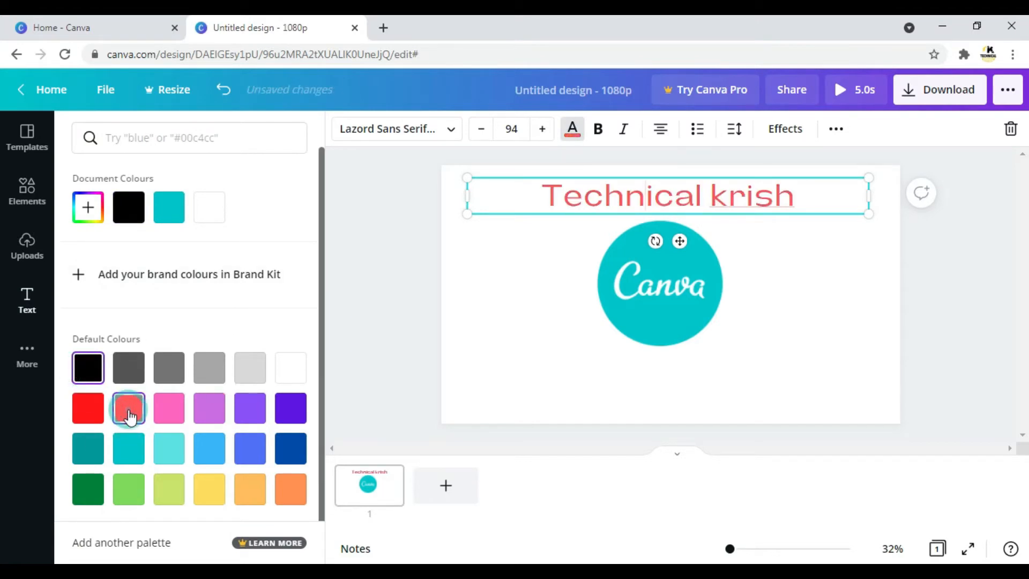
click(89, 410)
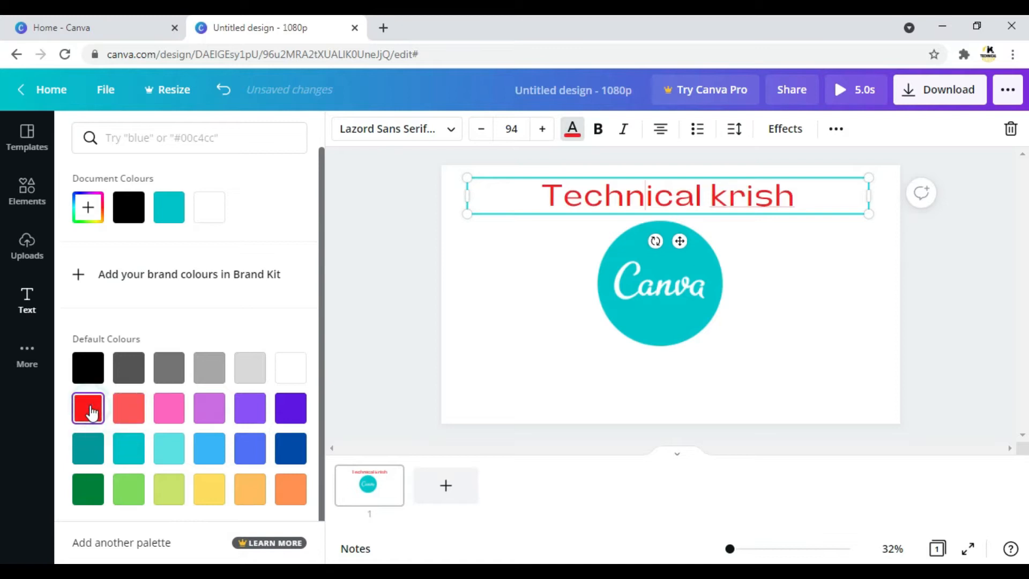
click(83, 364)
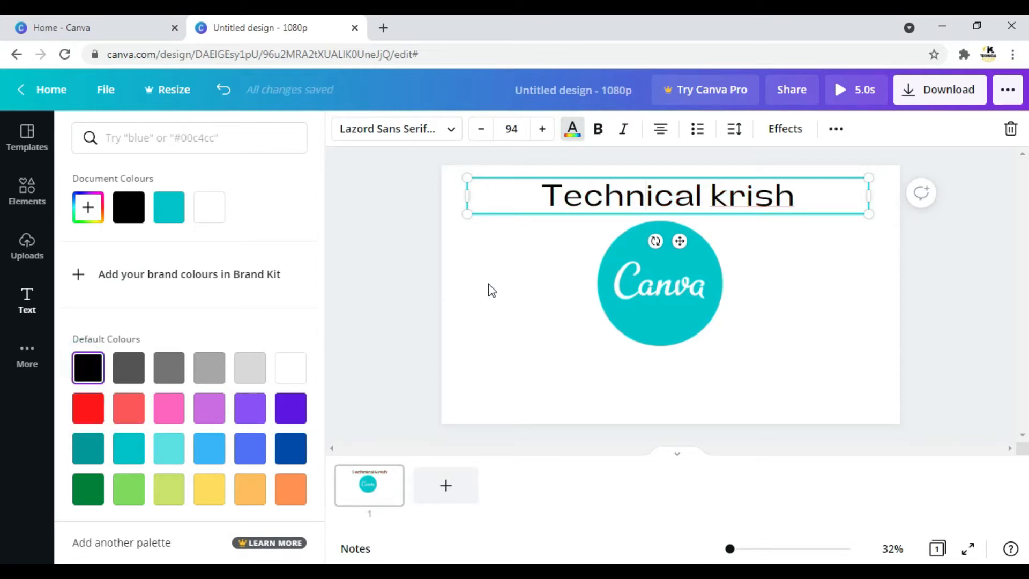
Try bold and italic on the whole heading text, and turn both styles off again.
click(528, 297)
click(599, 130)
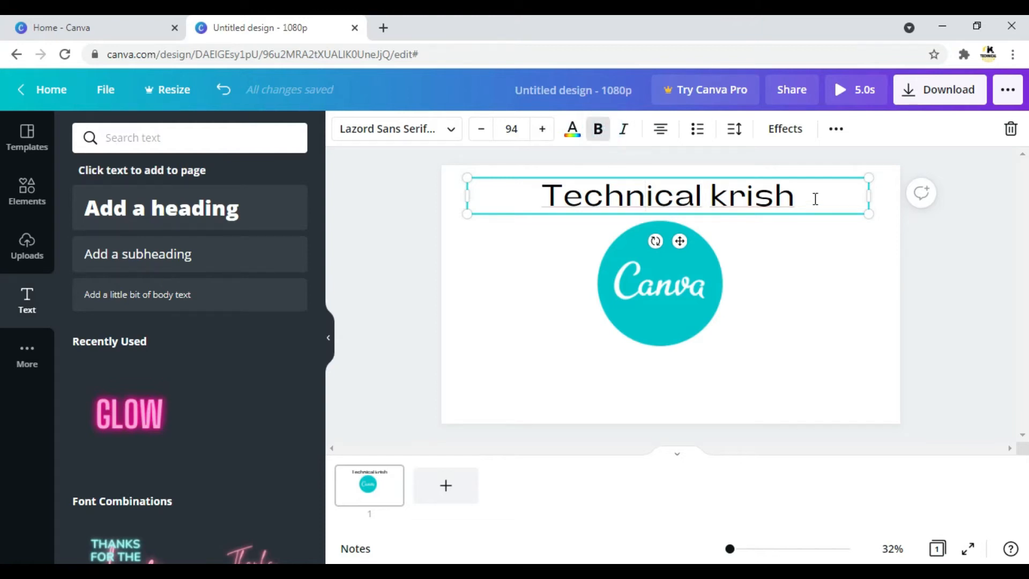
double_click(815, 199)
drag(815, 198, 560, 179)
click(609, 131)
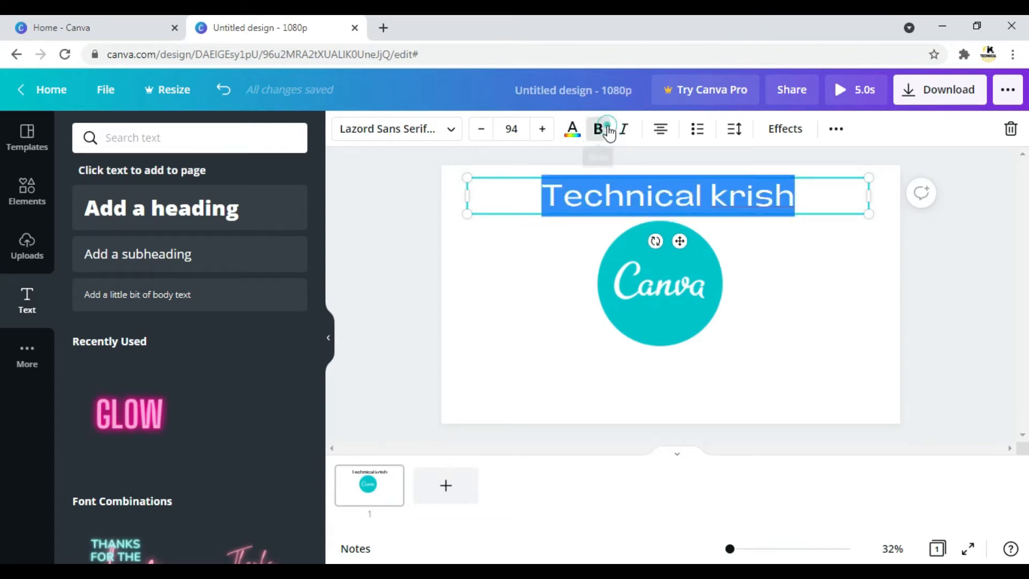
click(624, 134)
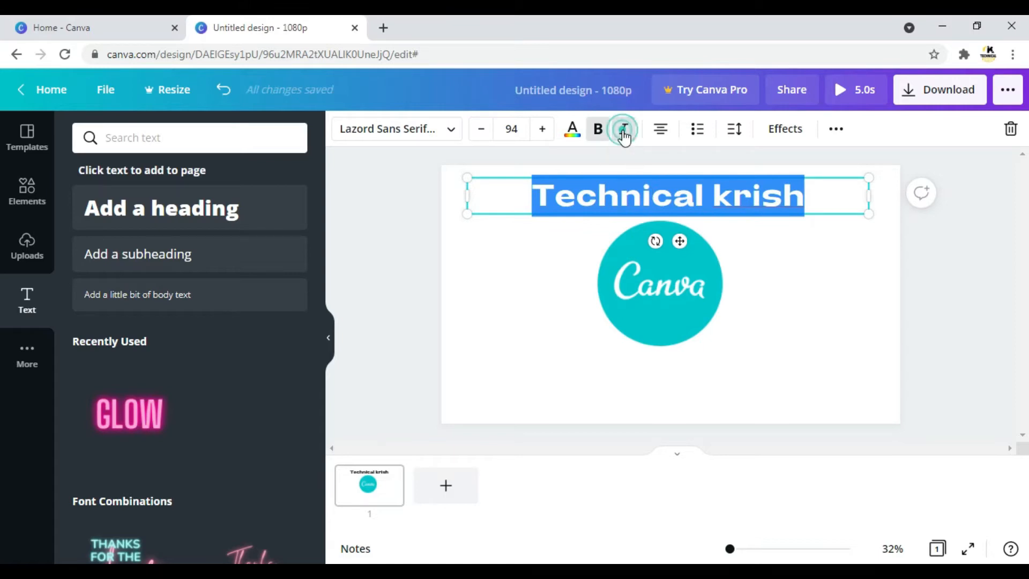
click(625, 129)
click(597, 129)
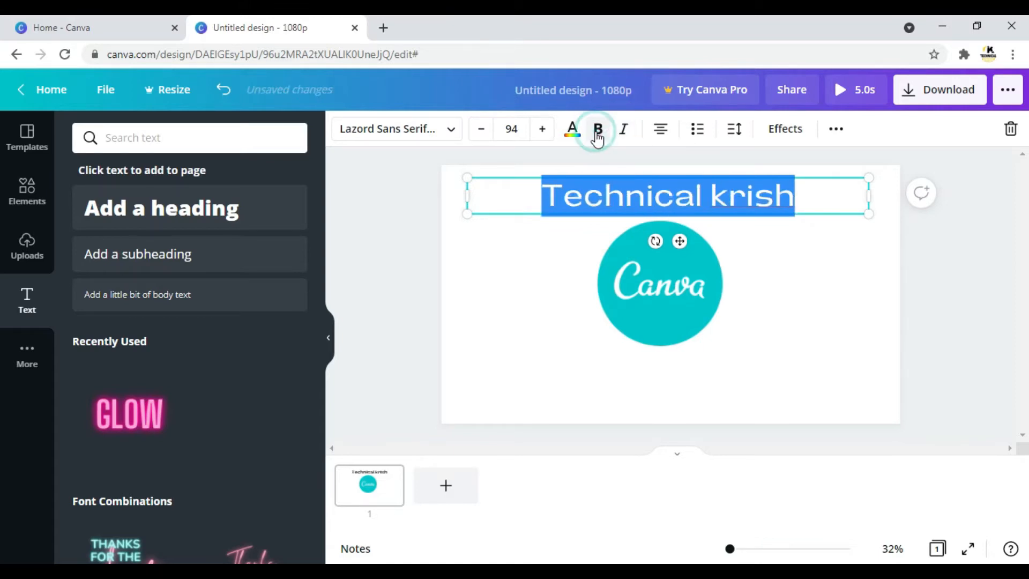
Try left alignment on the heading, cycle it through the bulleted and numbered list styles, and remove the list formatting.
click(657, 132)
click(697, 129)
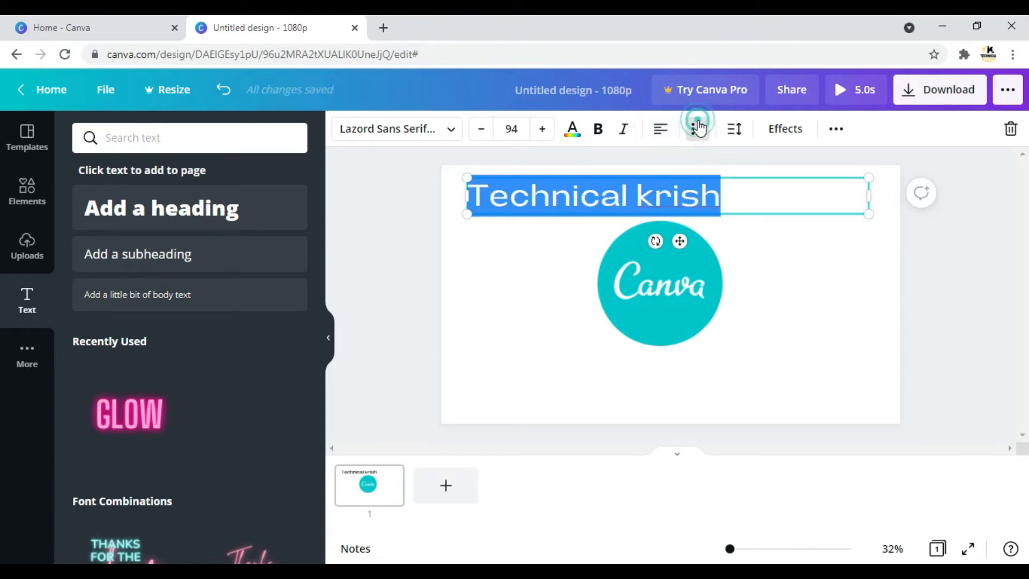
click(698, 129)
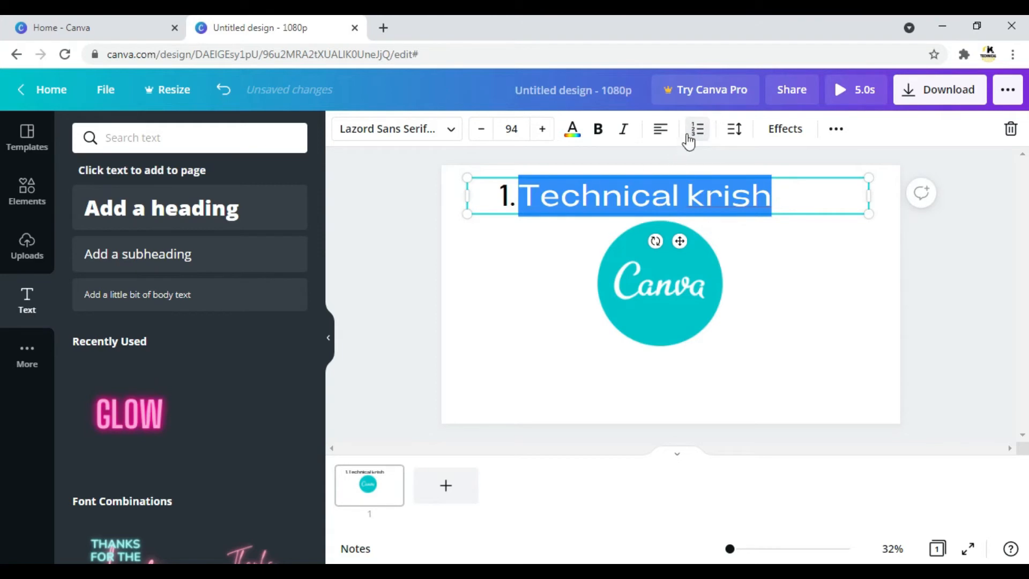
click(688, 137)
click(688, 137)
click(693, 136)
click(693, 137)
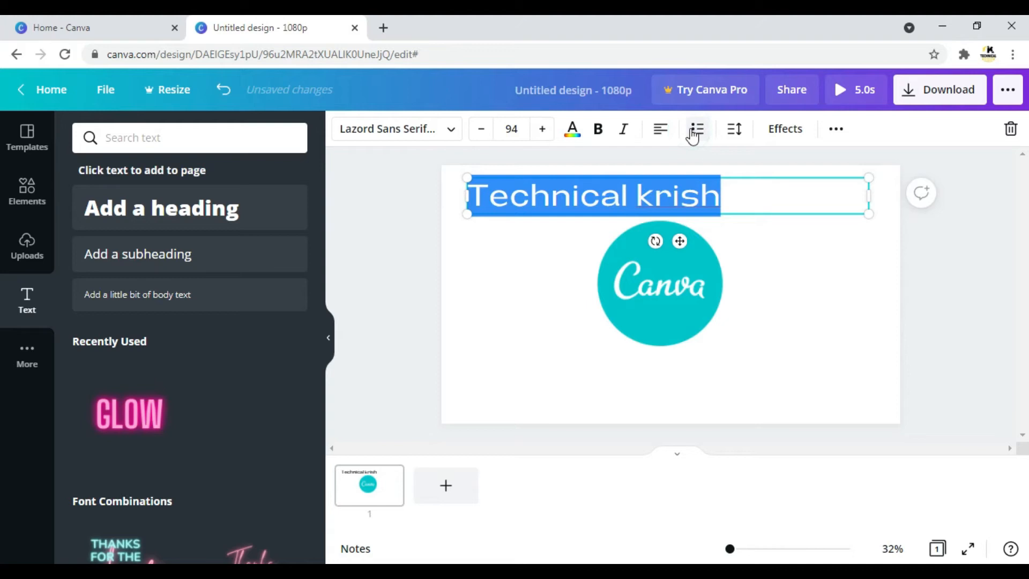
Try a letter spacing of 287 on the heading, reset it to 0, and set the line spacing to 1.81.
click(735, 130)
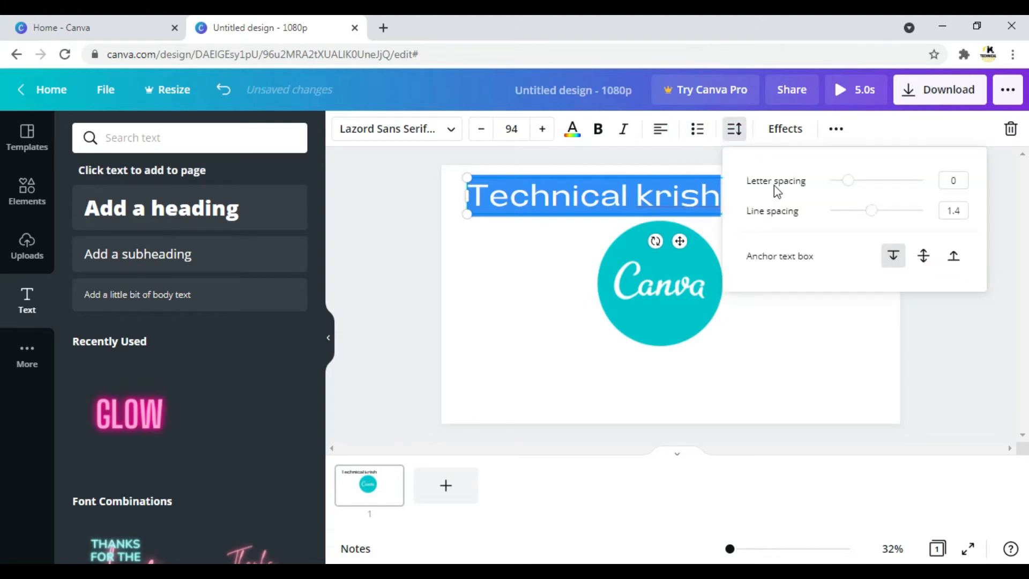
click(876, 188)
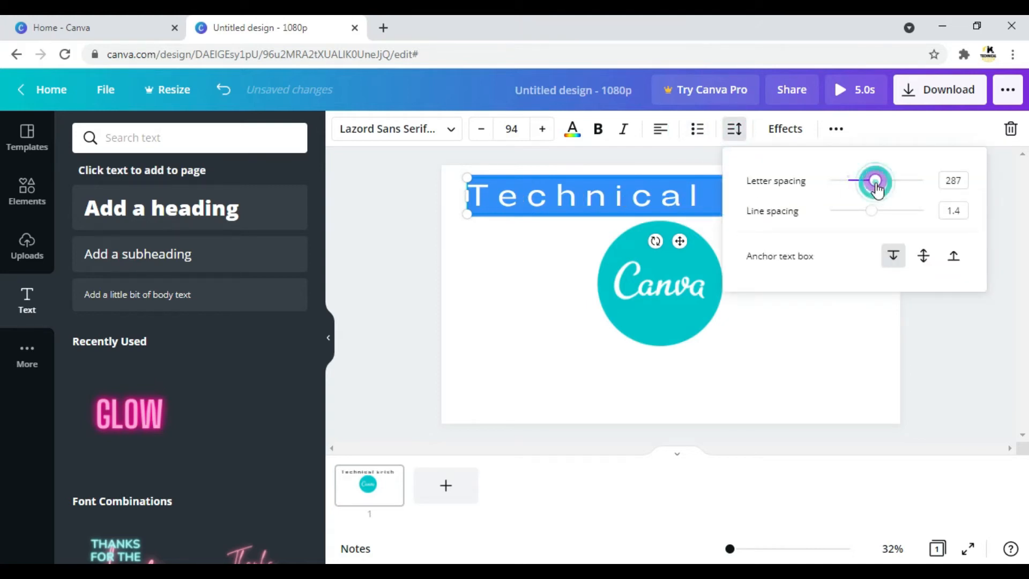
click(844, 182)
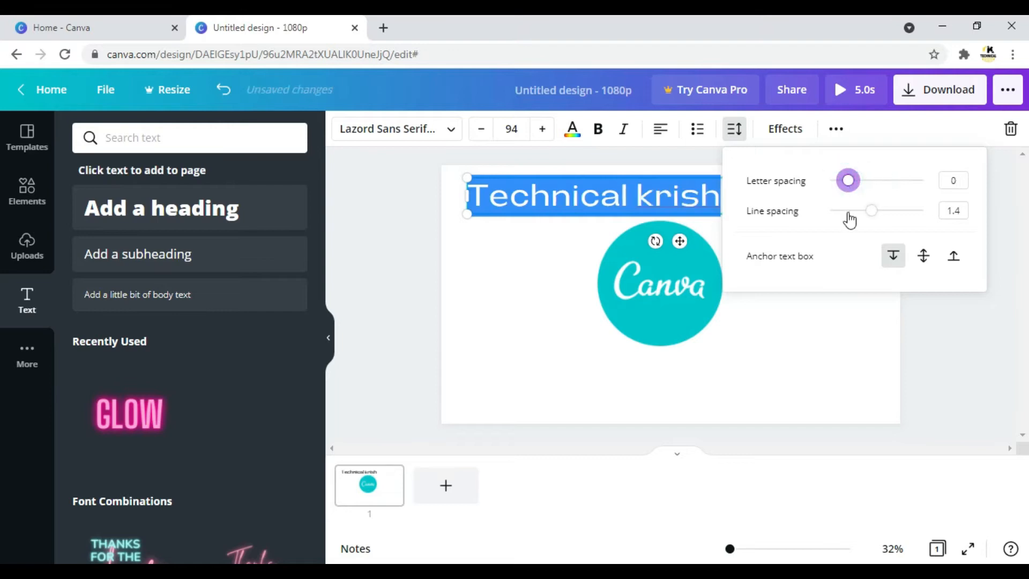
click(847, 212)
click(892, 210)
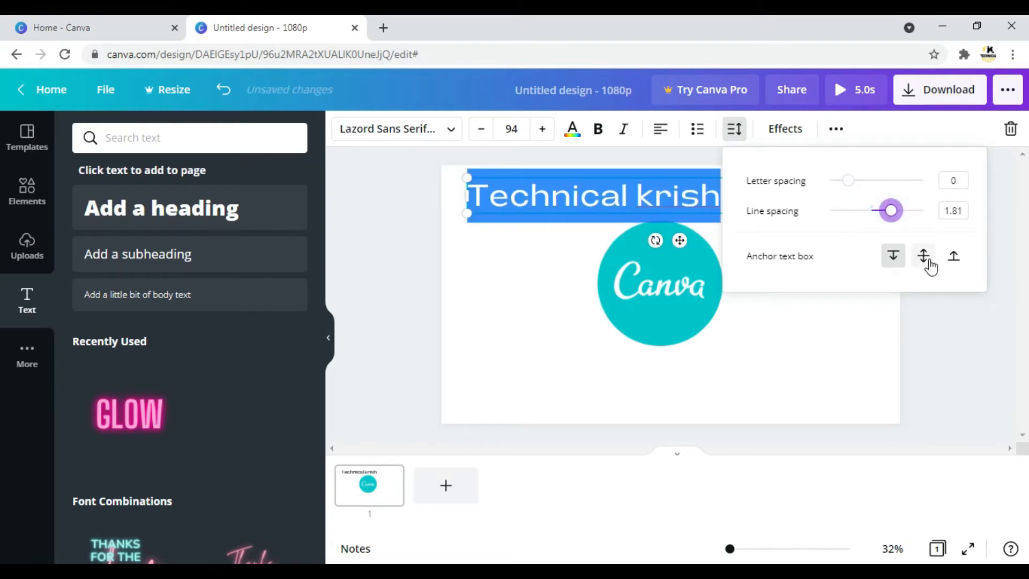
Try the top and middle anchors for the heading's text box, and set it to the bottom anchor.
click(892, 260)
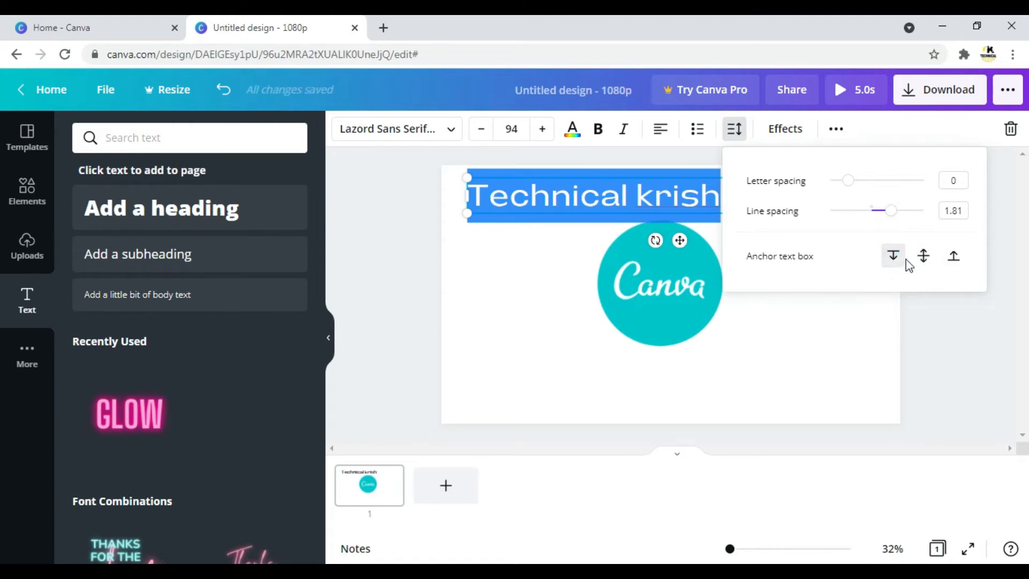
click(922, 258)
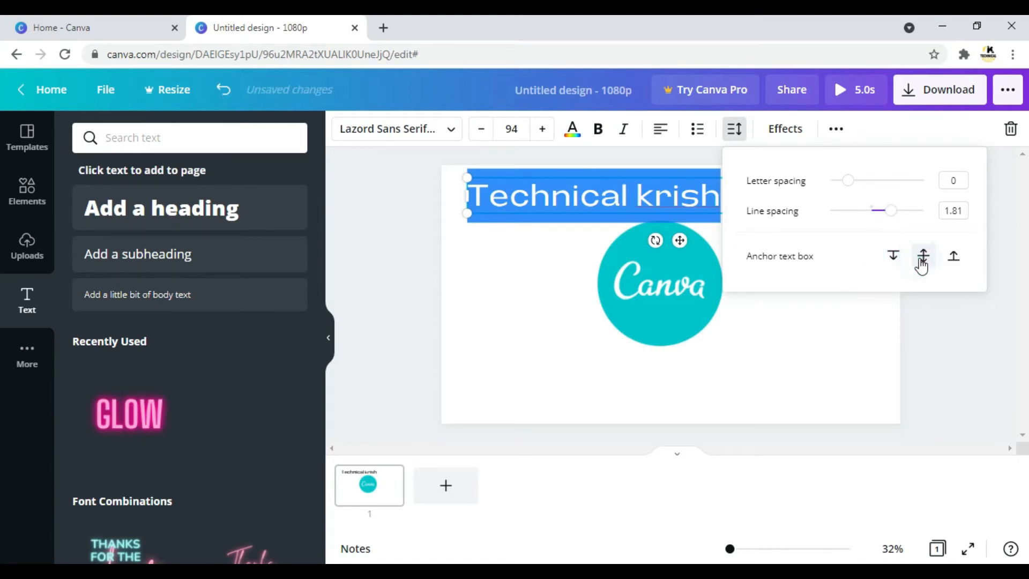
click(961, 258)
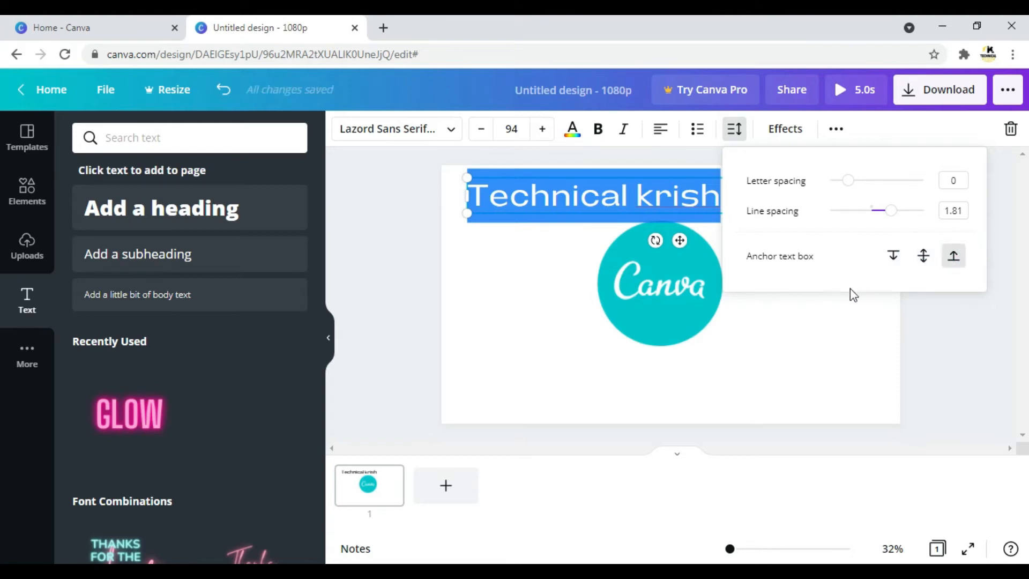
click(836, 344)
click(832, 338)
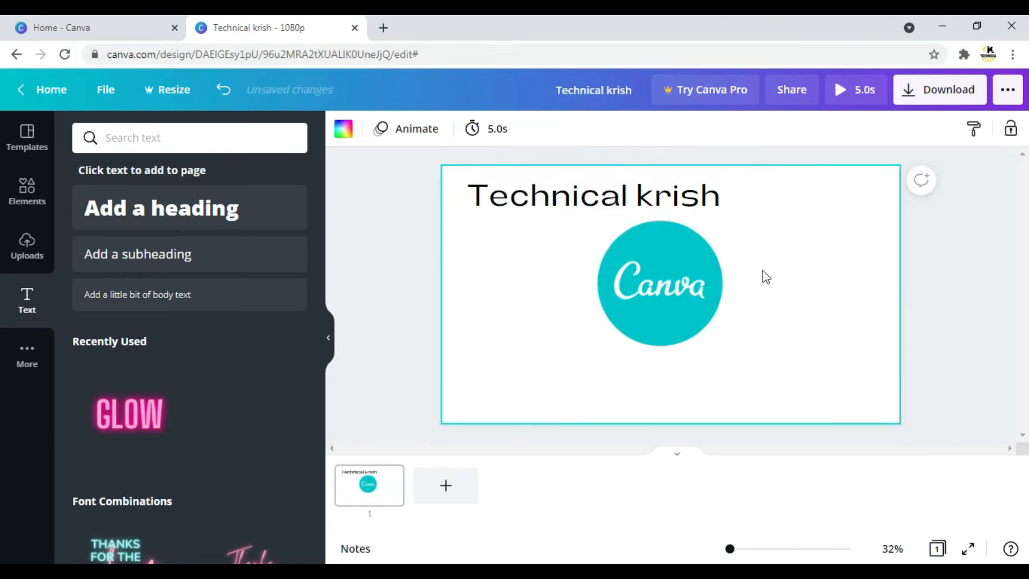
Centre-align the heading text within its text box.
click(637, 208)
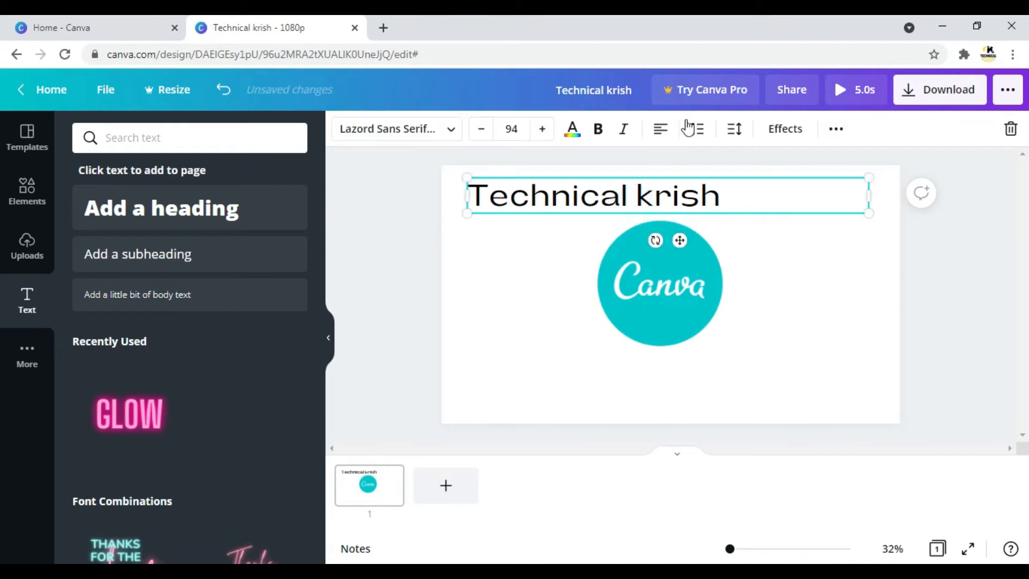
click(661, 134)
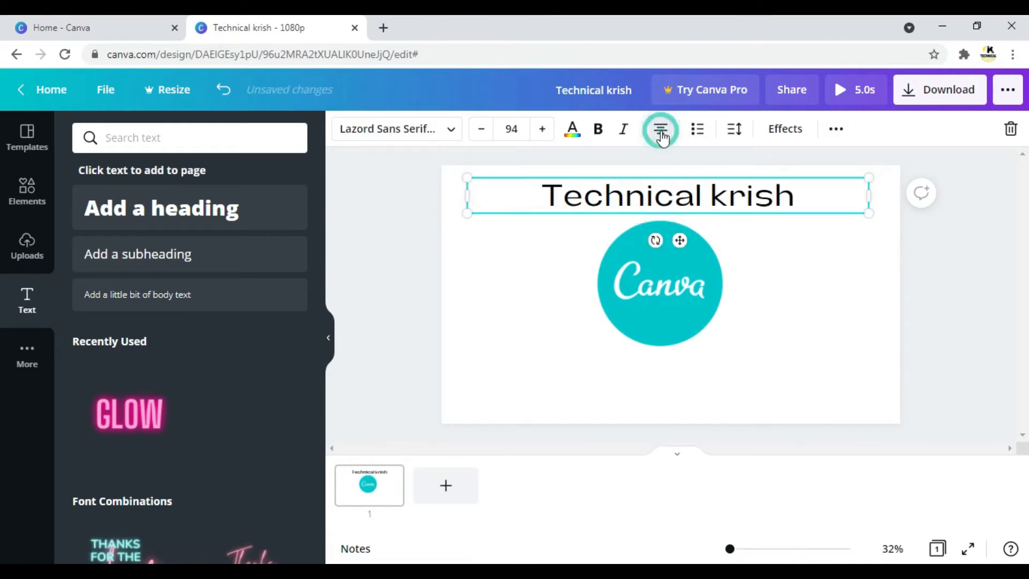
click(776, 280)
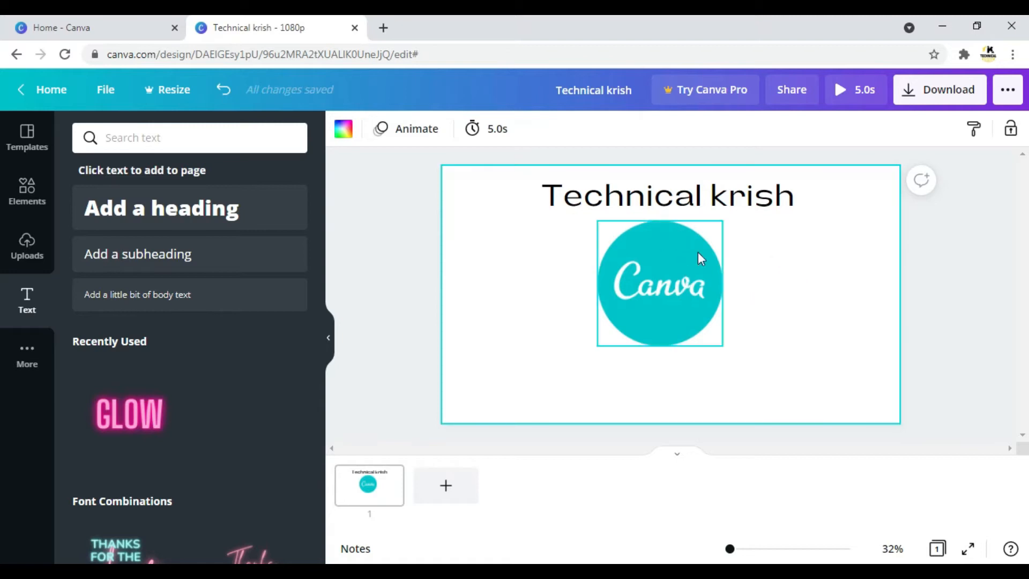
Enlarge the round Canva logo slightly and move it to the right side of the page, below the heading.
click(703, 289)
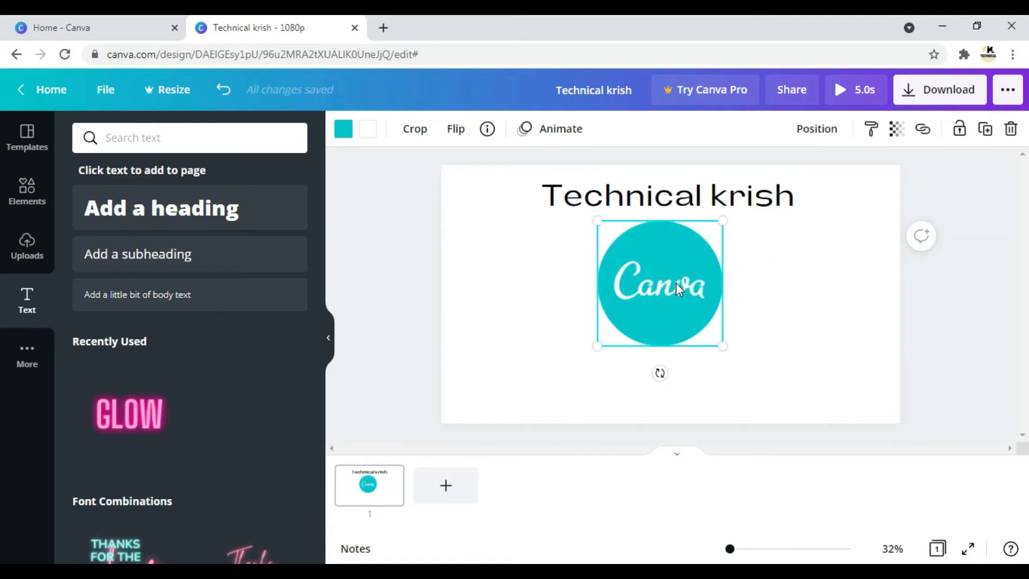
drag(721, 349, 738, 365)
drag(838, 252, 774, 269)
drag(676, 282, 805, 277)
click(551, 278)
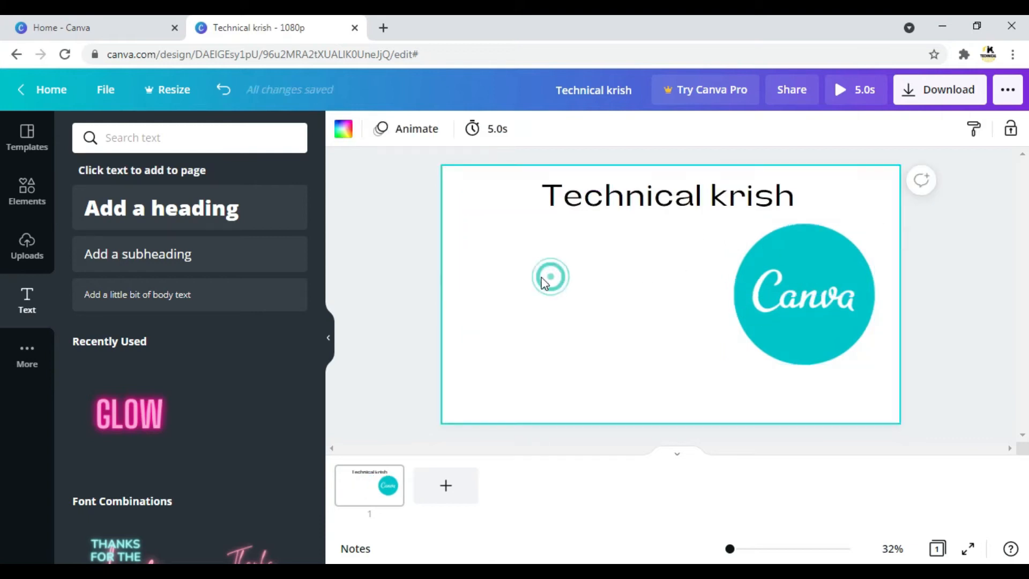
Add a subheading to the left of the logo reading "How design a youtube video thumbnail using canva." on three lines.
drag(143, 258, 548, 242)
key(BackSpace)
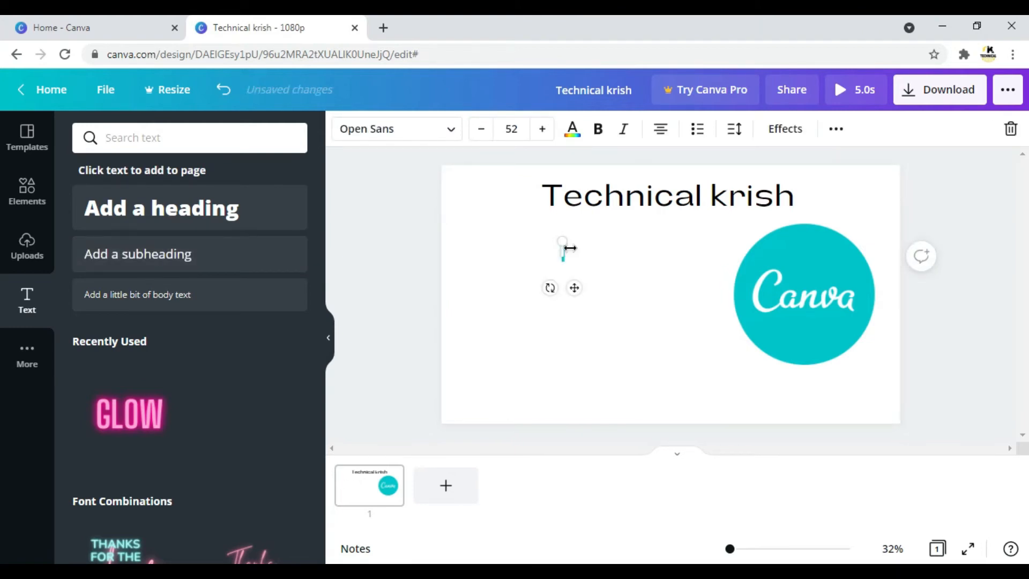
text(How desing)
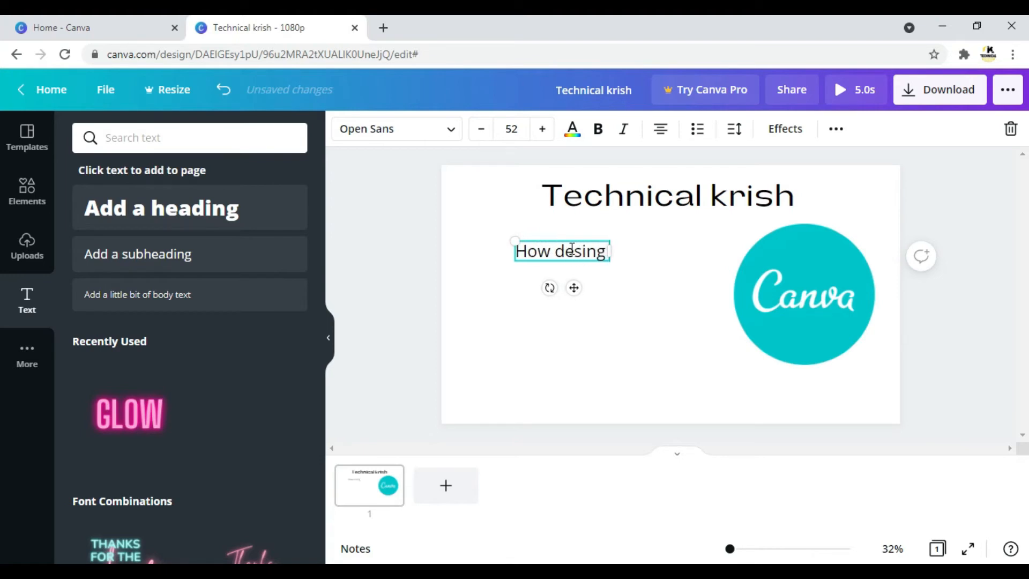
key(BackSpace)
key(BackSpace)
key(BackSpace)
text(ign a)
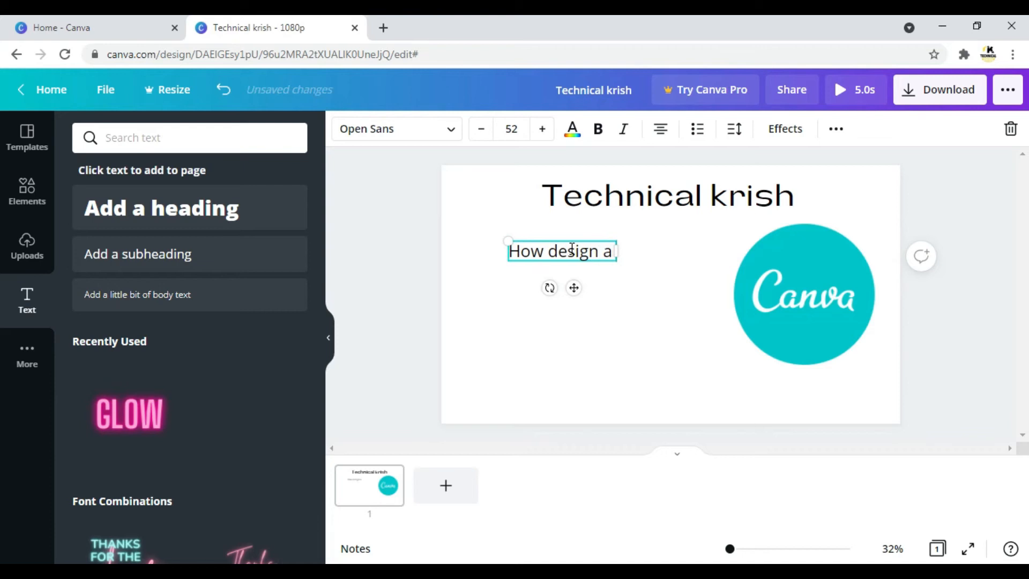
text( youtube)
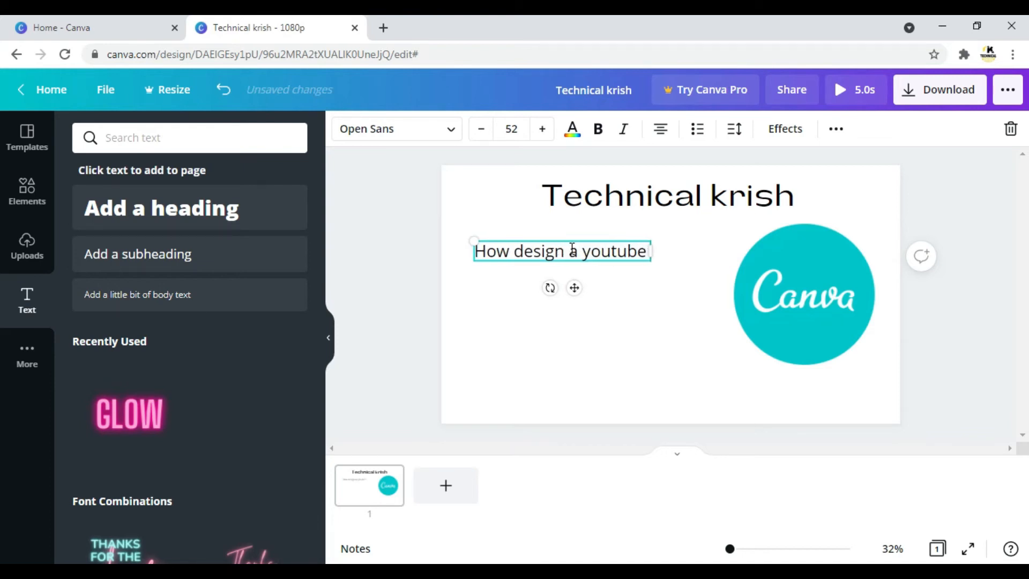
key(Return)
text(video thu)
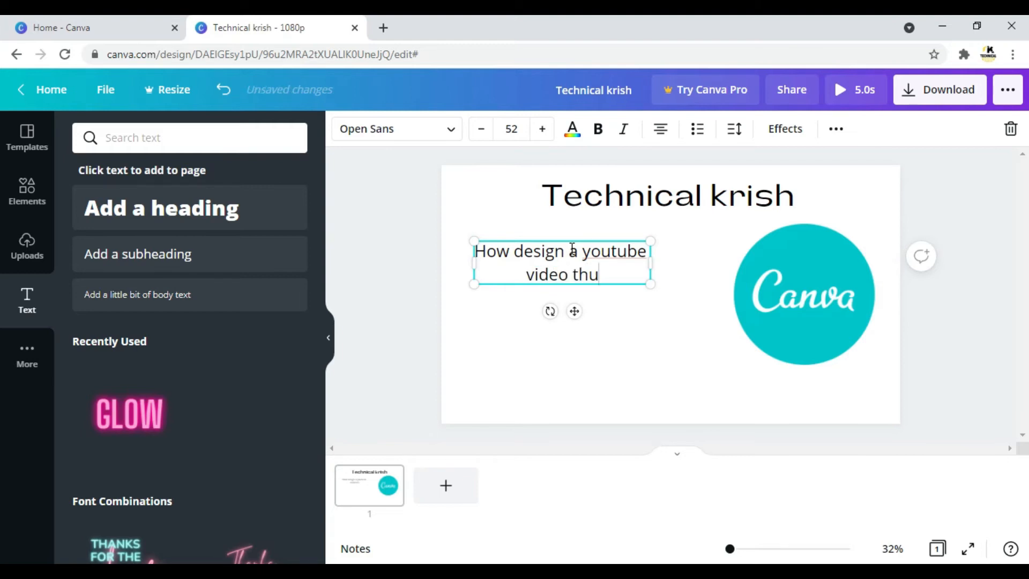
text(mbnail )
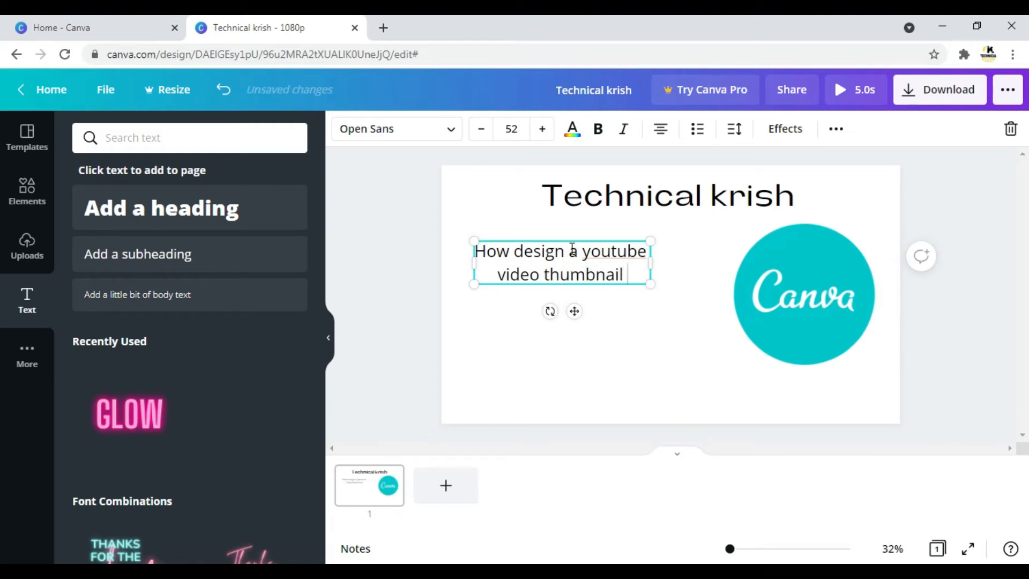
text(using)
key(Return)
text(canva.)
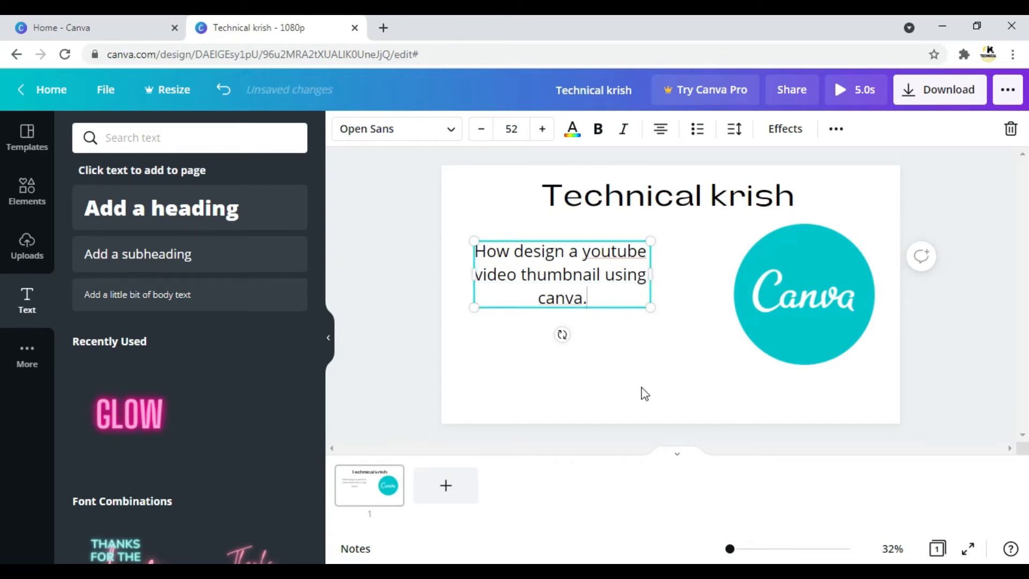
click(644, 390)
Move the subheading towards the middle of the space beside the logo and enlarge it to font size 67.2.
click(573, 270)
drag(574, 270, 596, 290)
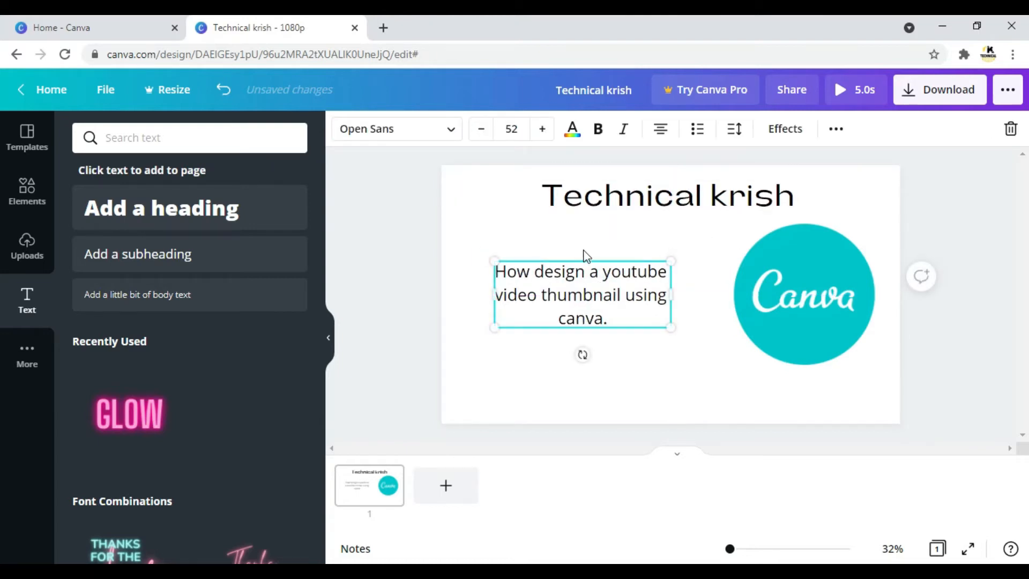
drag(495, 262, 467, 251)
drag(670, 327, 694, 337)
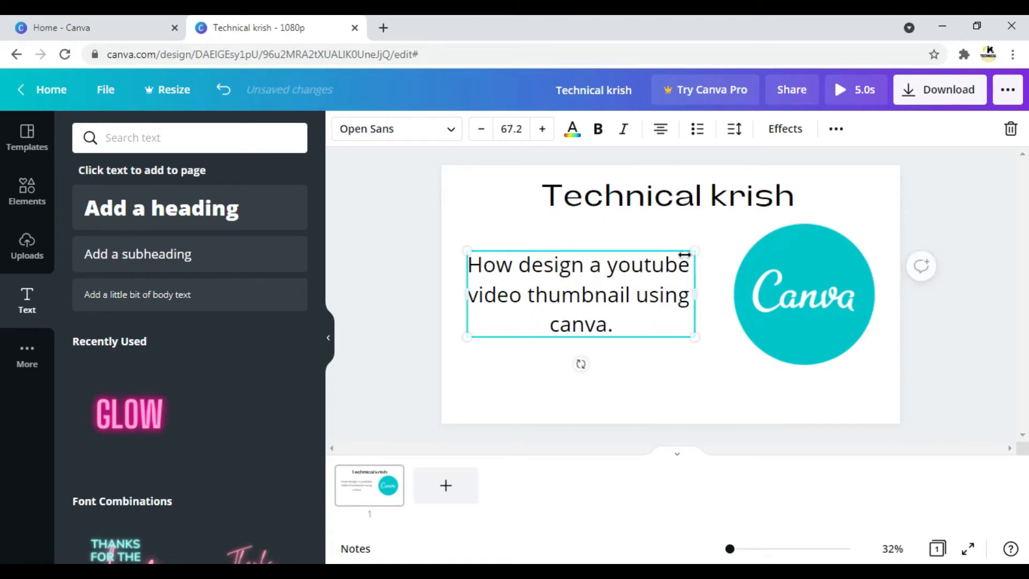
Enlarge the Canva logo from its lower-left corner so it extends closer to the subheading.
click(603, 226)
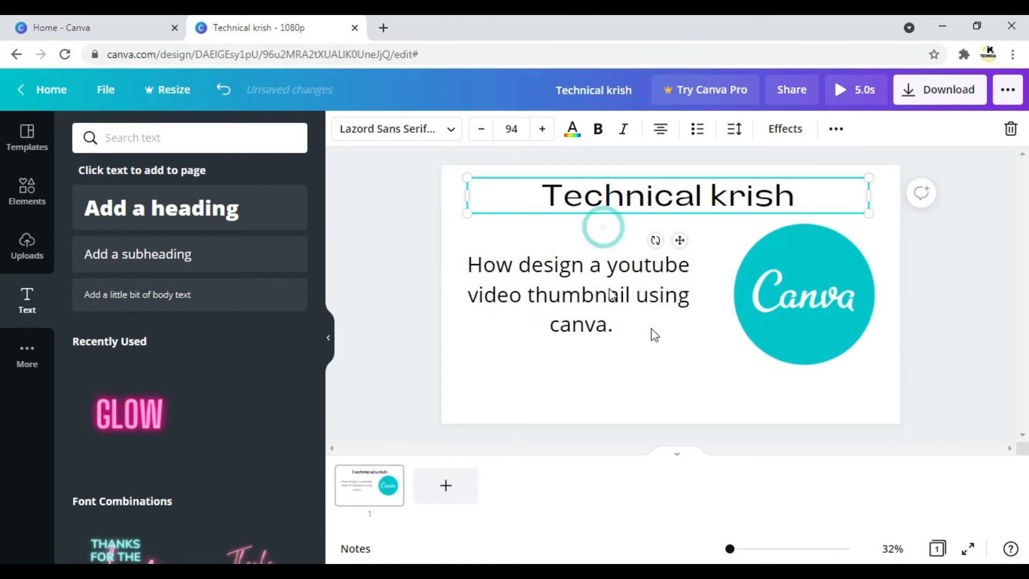
click(393, 225)
click(835, 288)
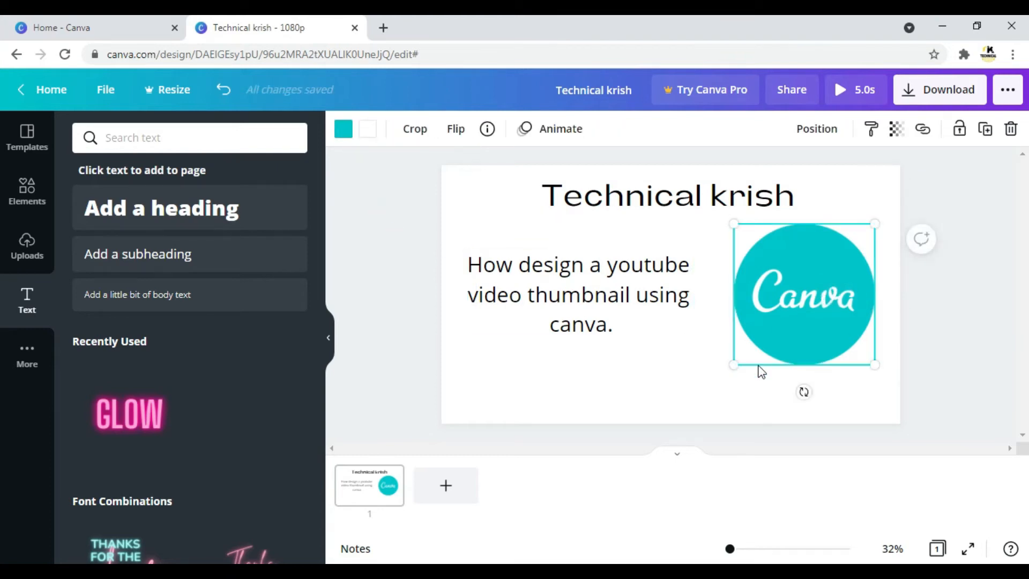
drag(735, 366, 712, 386)
Extend the heading's text box slightly to the left.
click(536, 220)
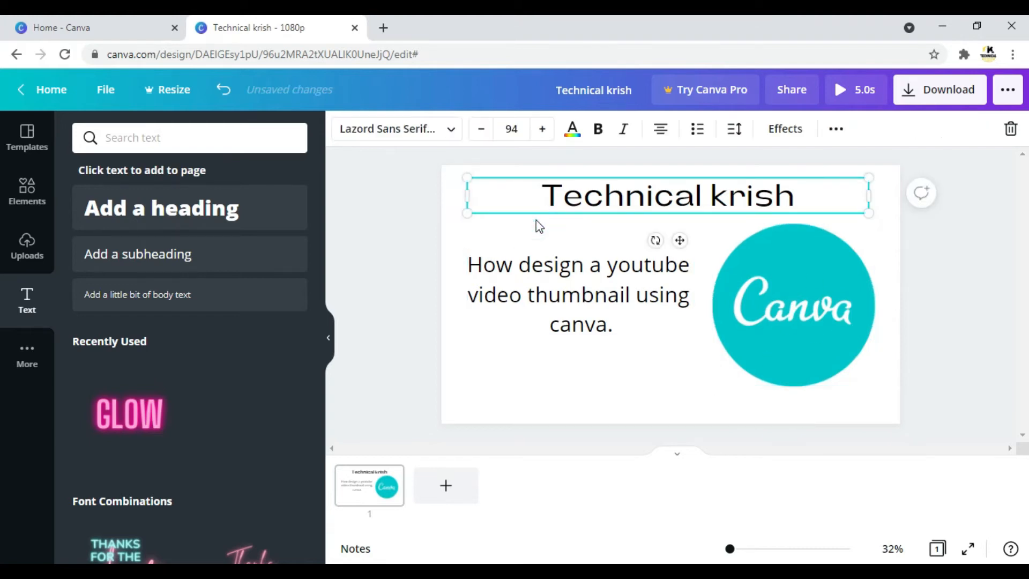
drag(464, 195, 453, 195)
click(382, 263)
Search the text library for "background" and look at the uploaded images.
click(119, 137)
text(backgro)
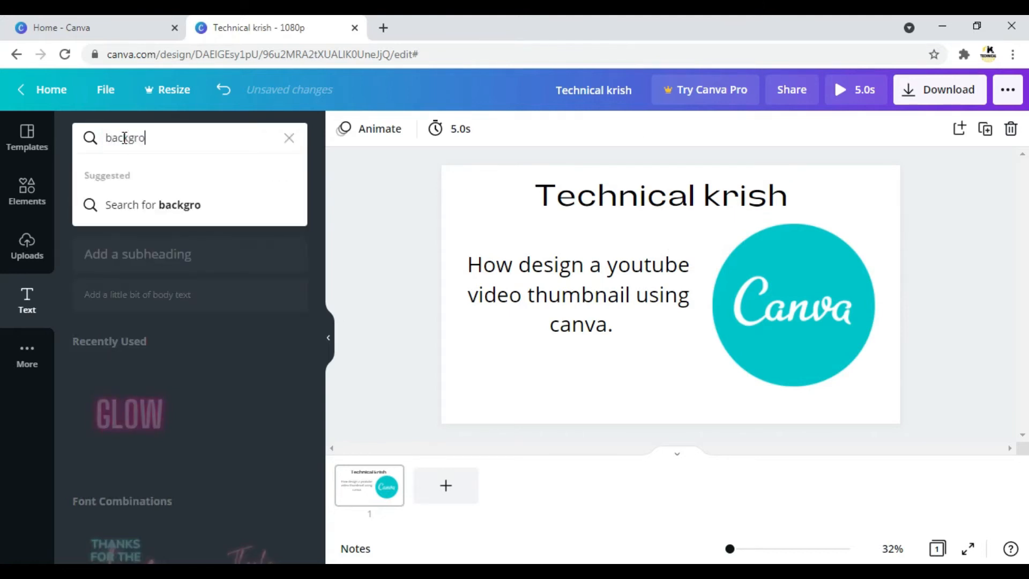
text(und)
key(Return)
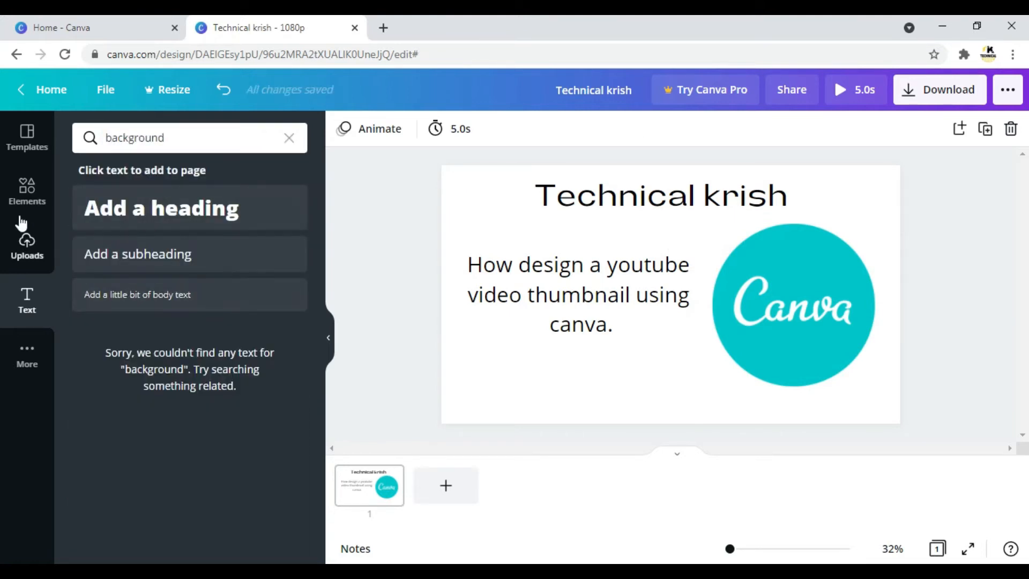
click(27, 249)
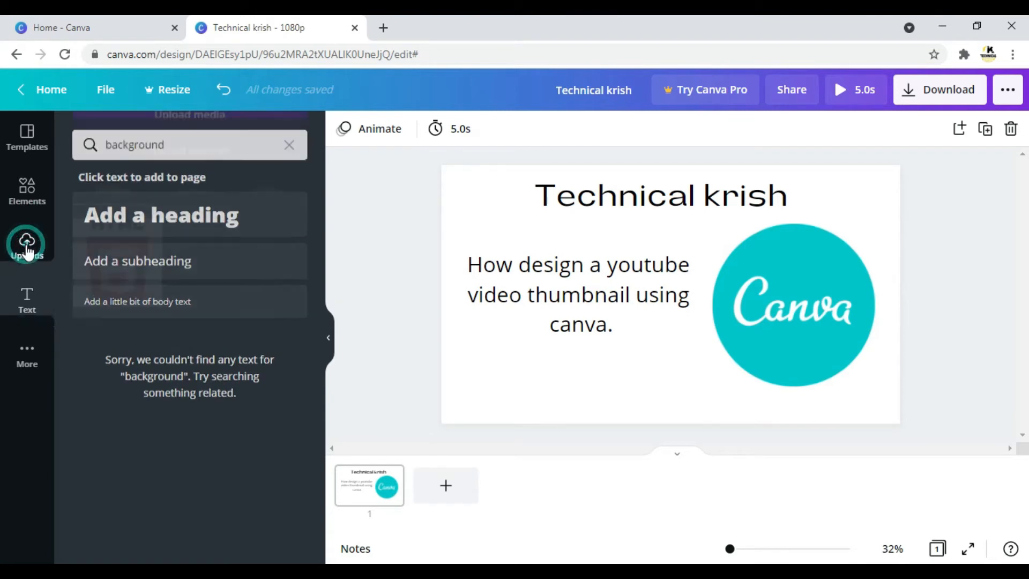
Search the elements library for "background".
click(28, 194)
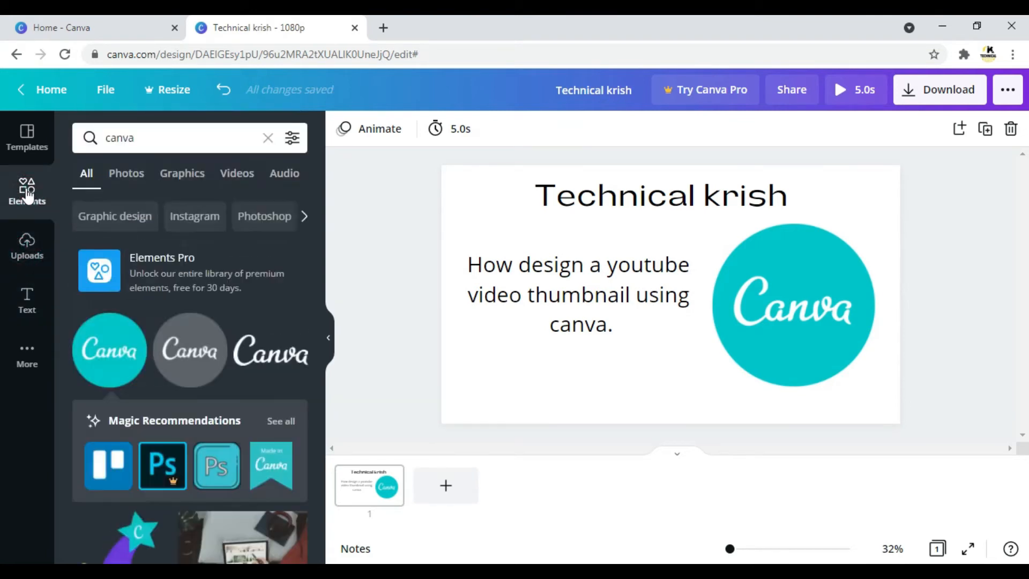
click(210, 136)
key(BackSpace)
key(BackSpace)
key(BackSpace)
key(BackSpace)
key(BackSpace)
text(b)
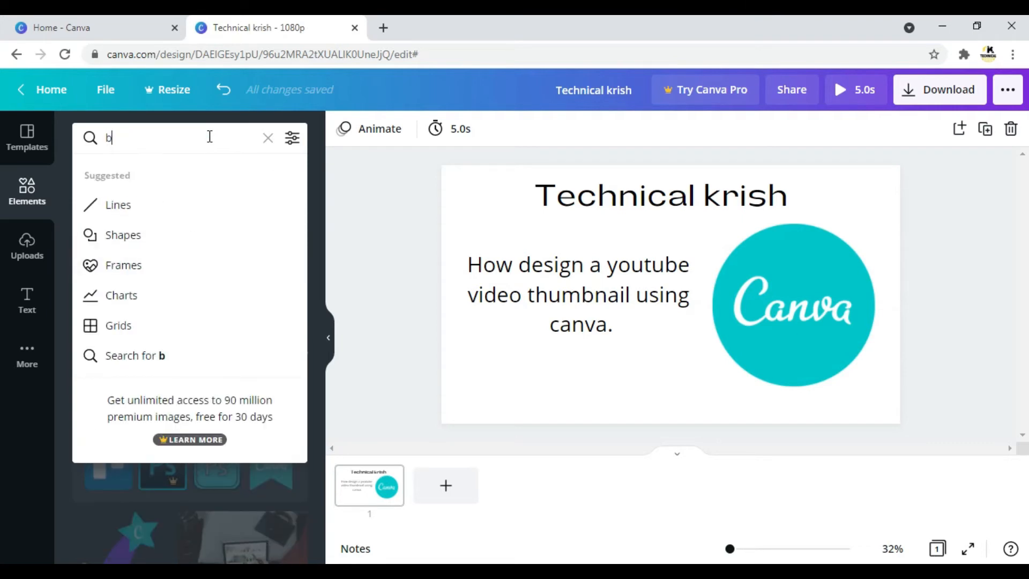
text(ackground)
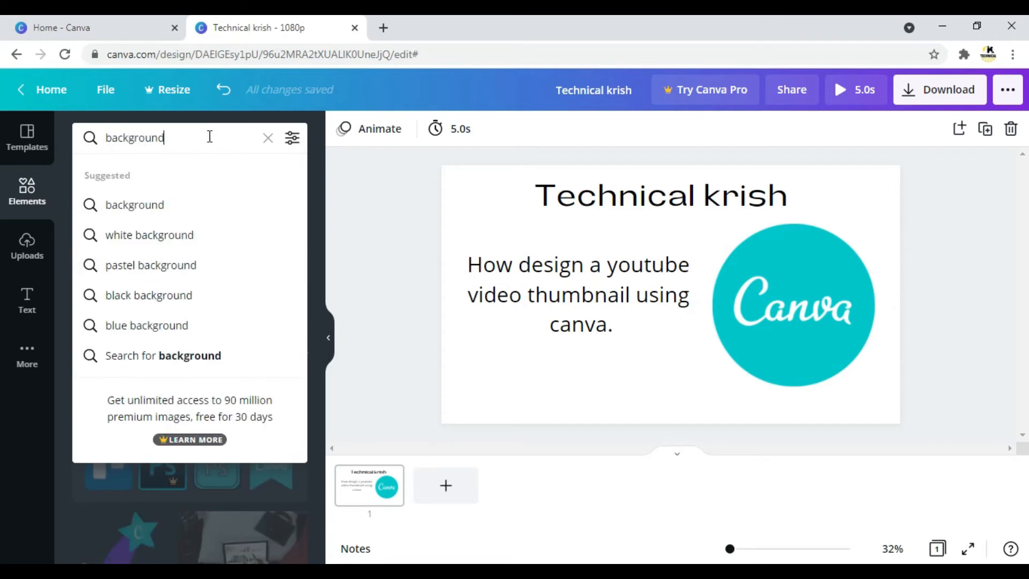
click(197, 207)
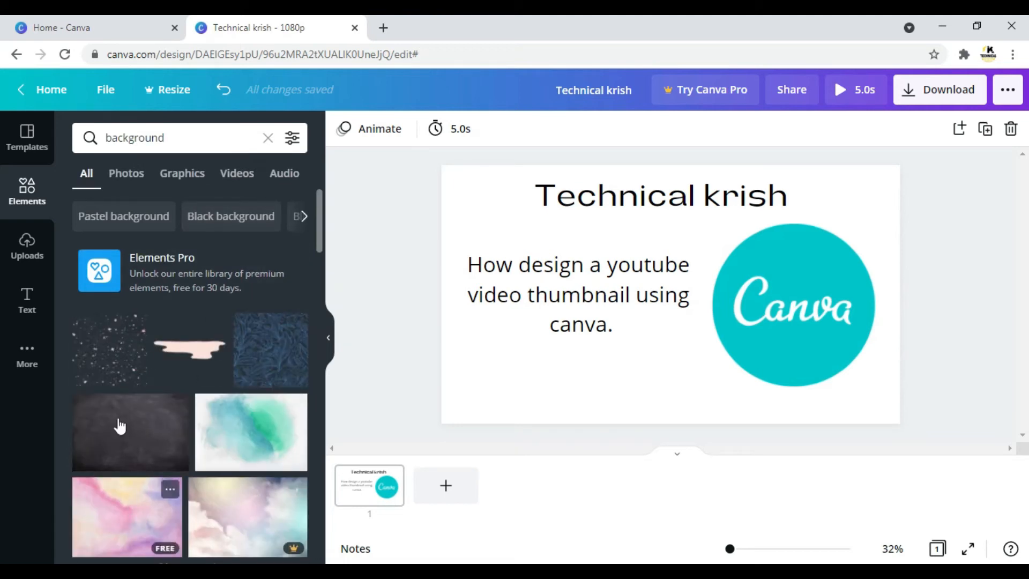
Add the pink speckle pattern to the page, enlarge it and move it across towards the Canva logo.
click(94, 341)
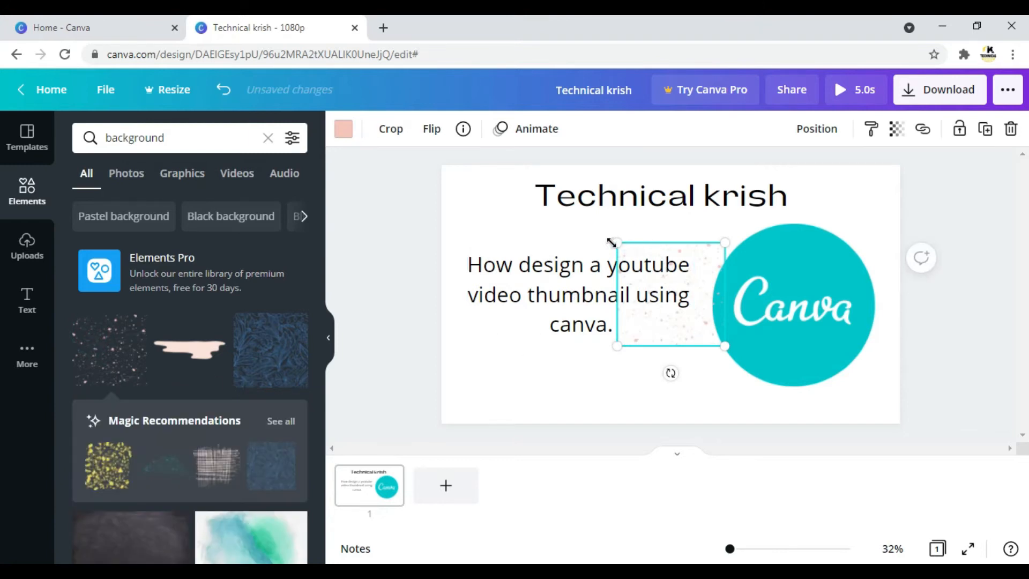
drag(616, 242, 477, 203)
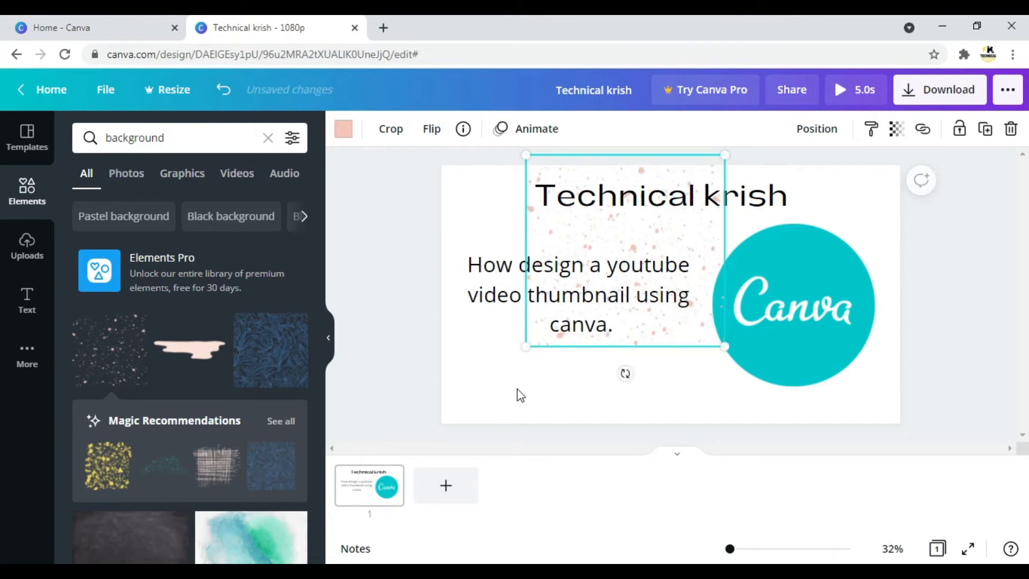
drag(525, 350, 480, 435)
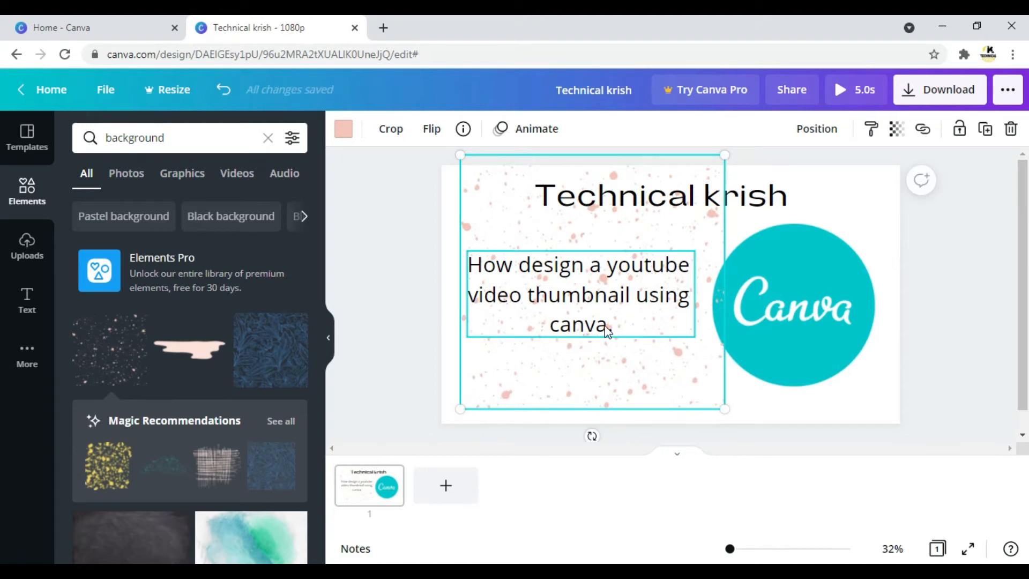
click(645, 360)
drag(666, 361, 729, 364)
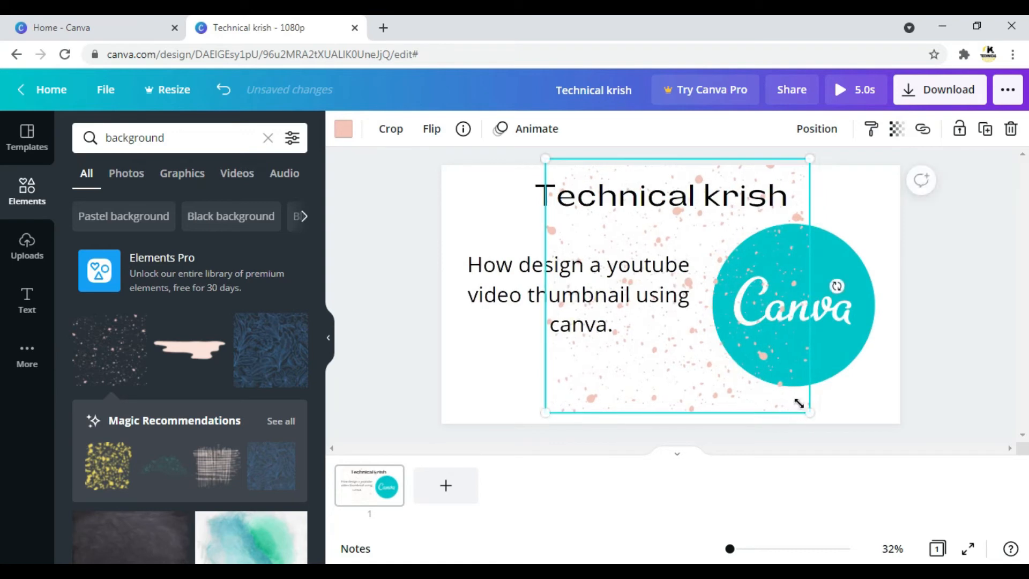
drag(810, 410, 866, 438)
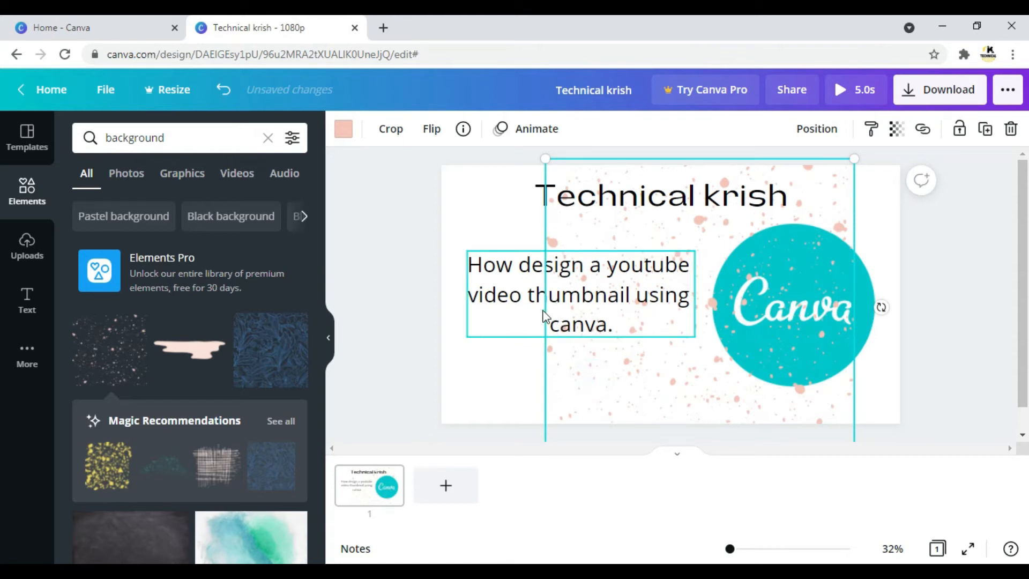
Shift the subheading slightly to the right, and resize and move the pink speckle pattern so it sits beside the logo, across the text area.
mouse_move(544, 316)
mouse_down()
mouse_move(510, 307)
mouse_move(560, 310)
mouse_up()
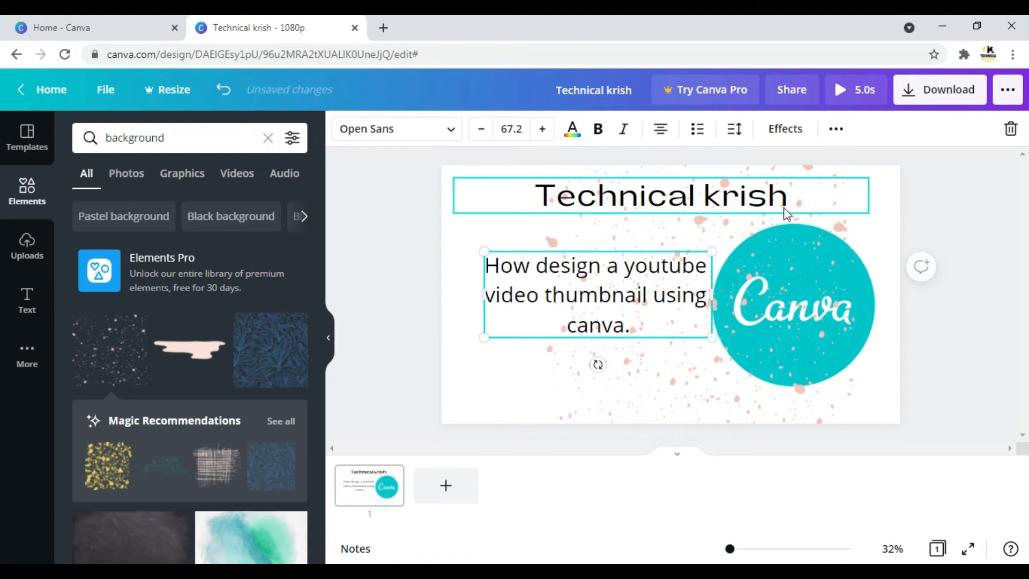
click(718, 206)
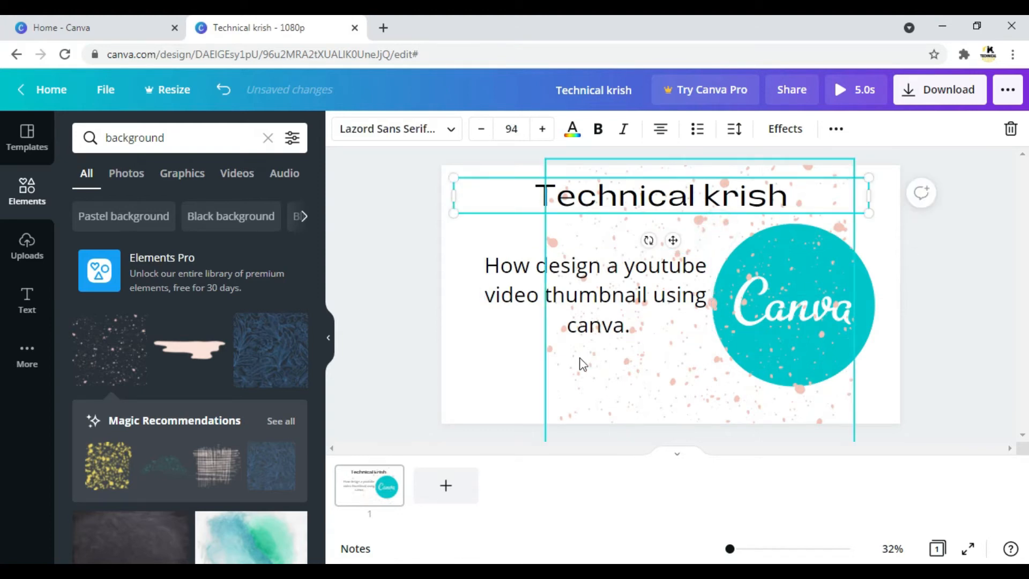
click(614, 366)
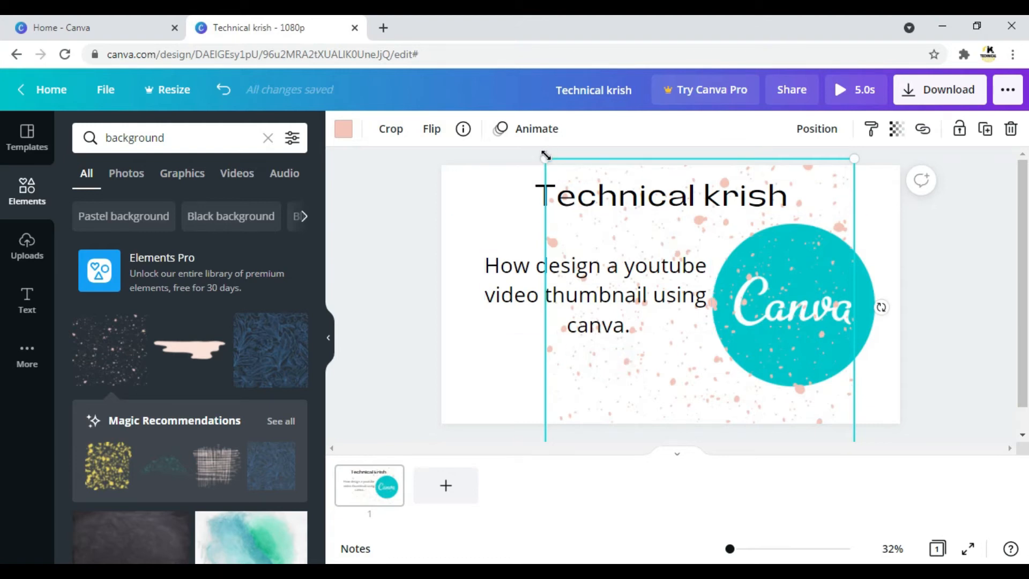
drag(545, 155, 642, 250)
drag(692, 385, 534, 323)
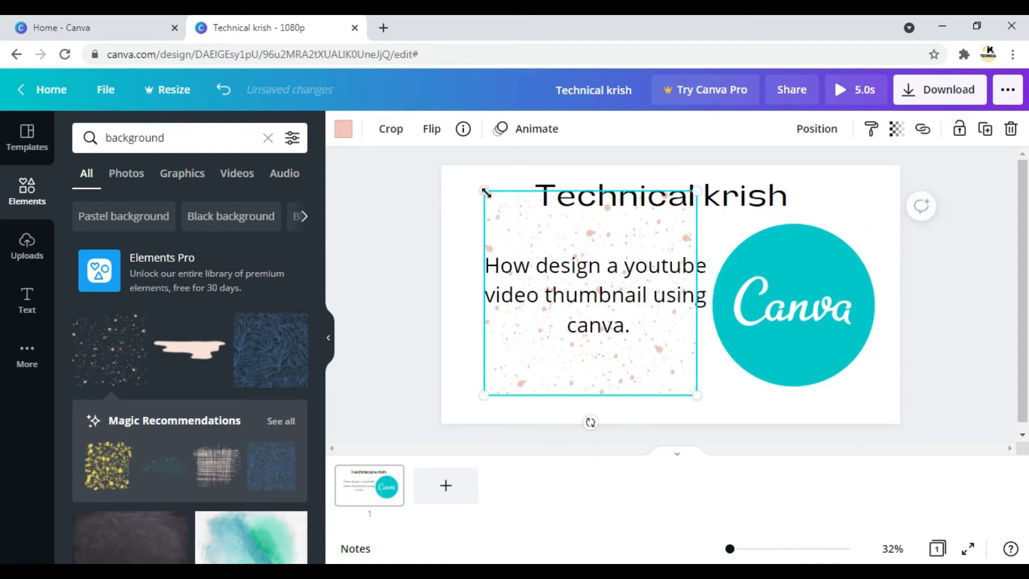
drag(477, 190, 443, 188)
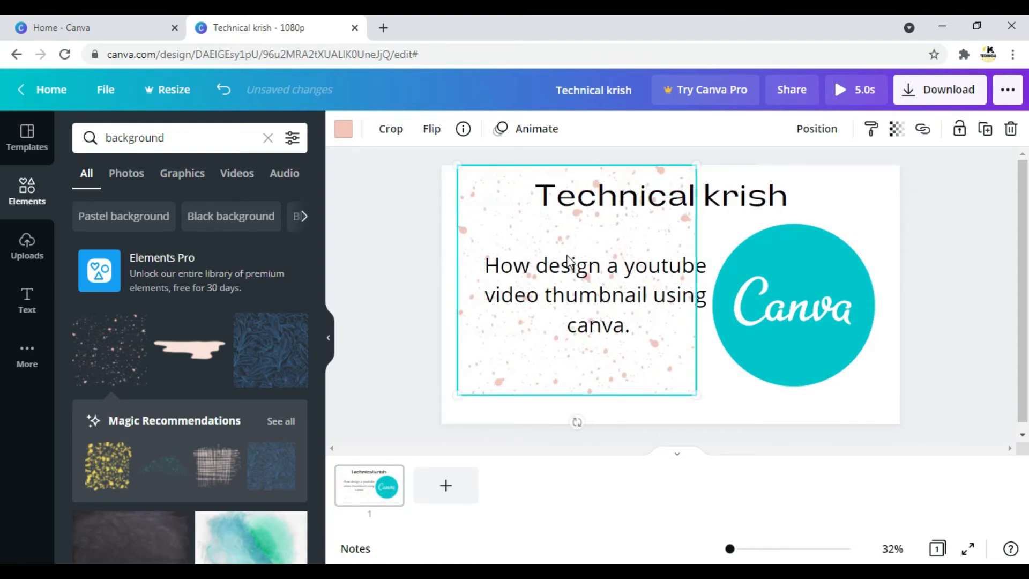
drag(694, 391, 712, 410)
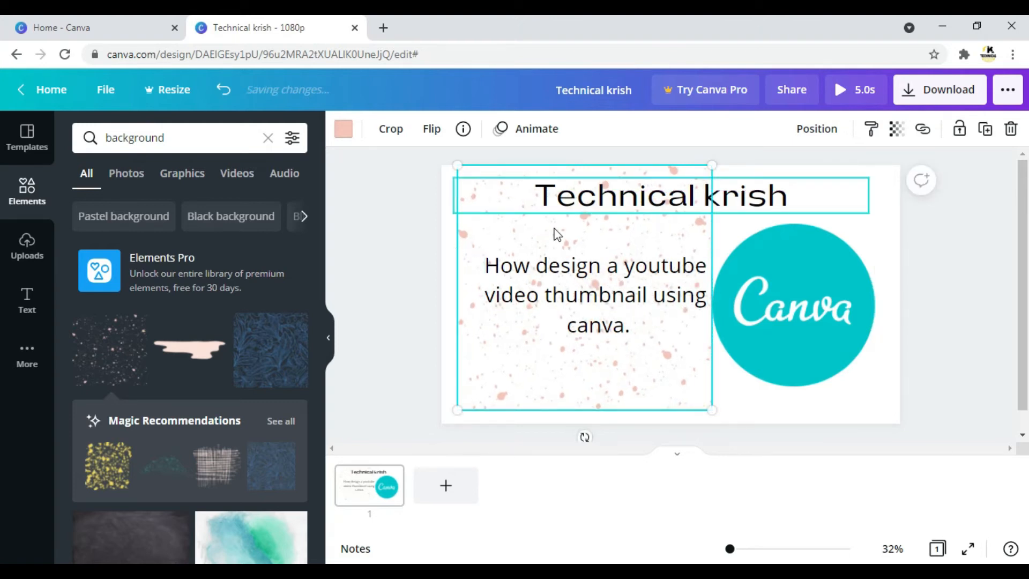
click(554, 211)
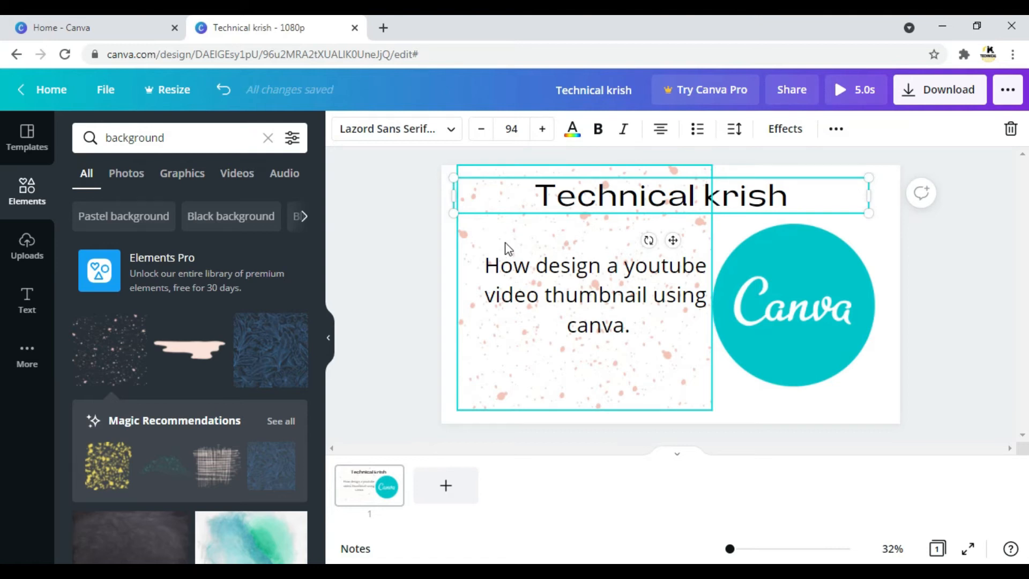
Add the blue floral pattern to the page, enlarge it and place it over the Canva logo.
click(945, 277)
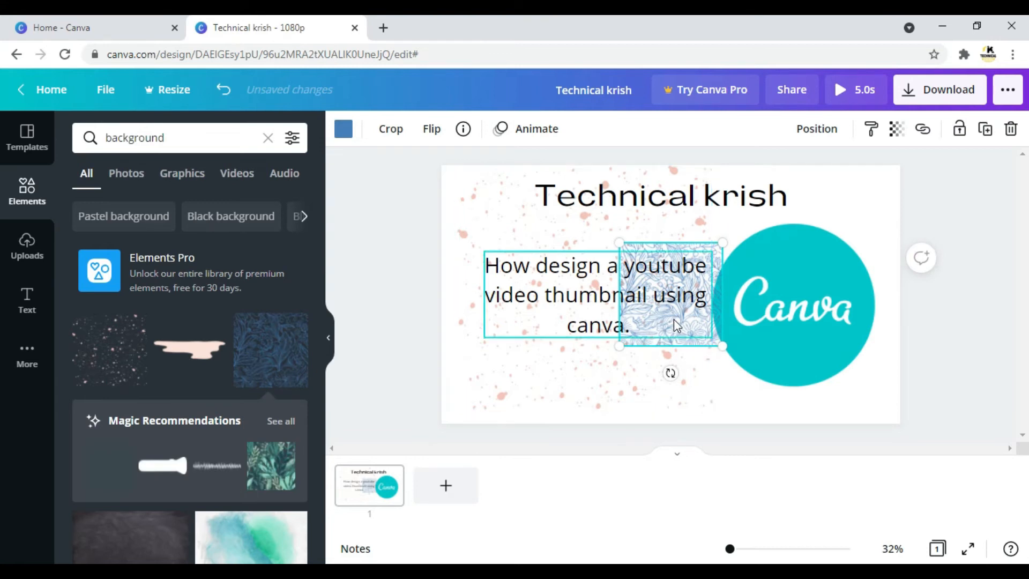
drag(847, 393, 849, 397)
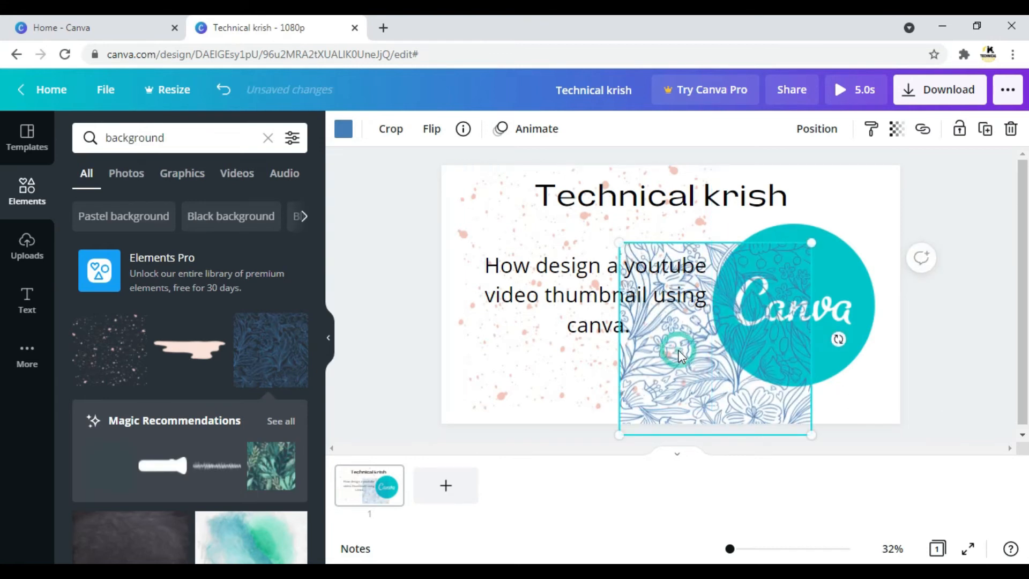
mouse_move(768, 317)
mouse_down()
mouse_move(781, 312)
mouse_move(767, 314)
mouse_up()
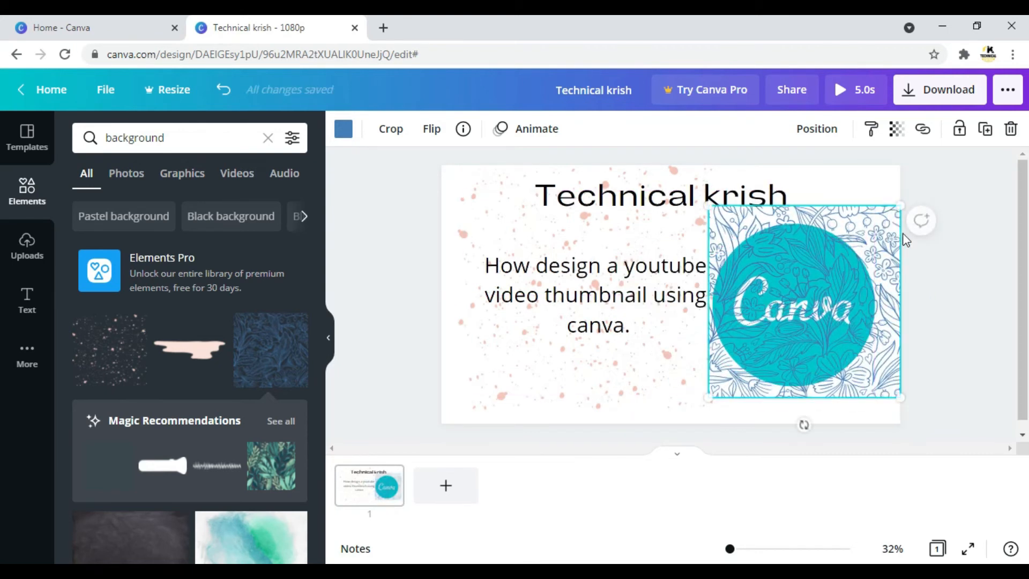
click(382, 322)
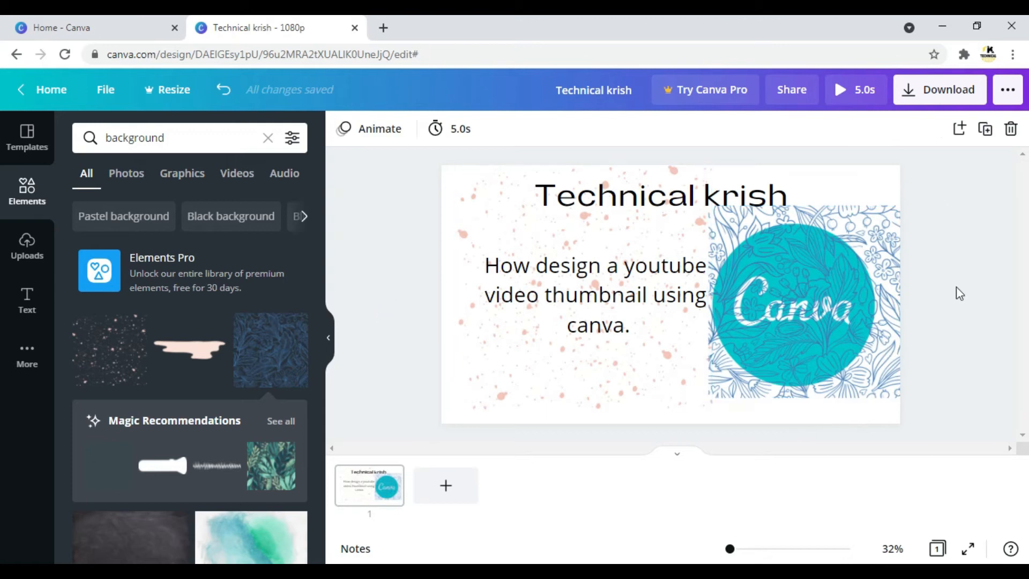
Shrink the blue floral pattern to roughly the logo's size and centre it on the logo.
click(868, 287)
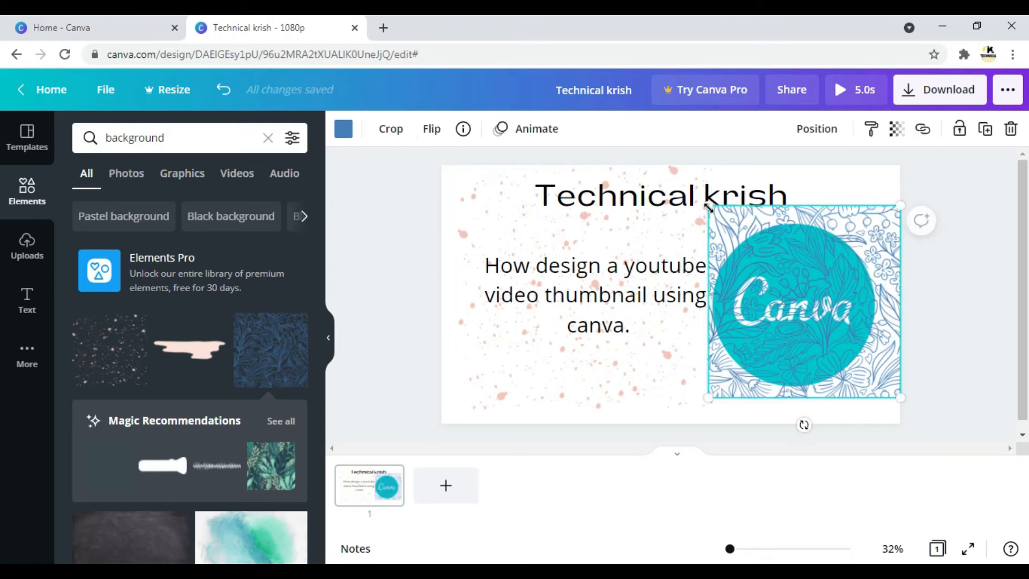
drag(708, 206, 680, 239)
drag(899, 209, 855, 236)
drag(794, 297, 799, 274)
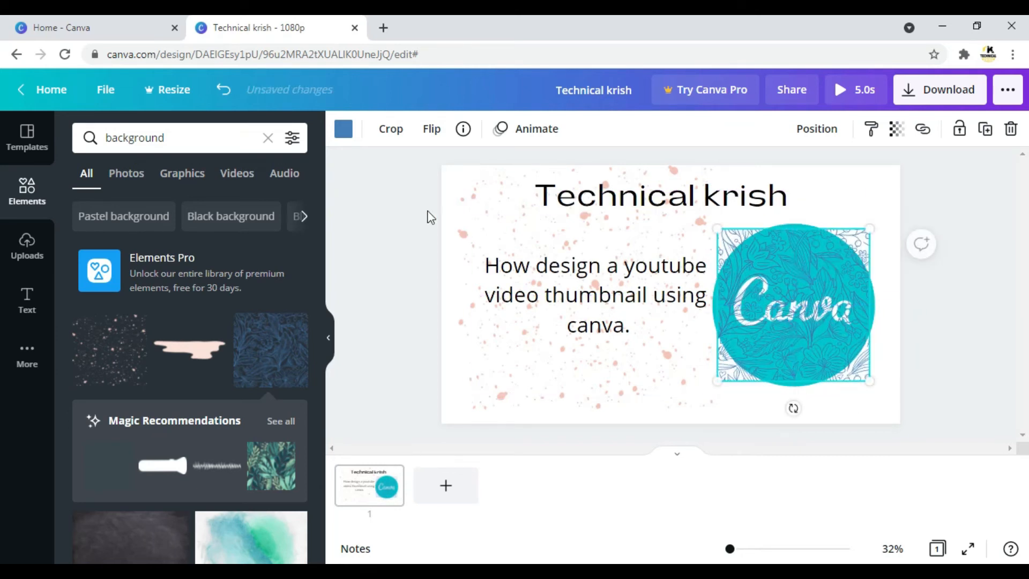
click(407, 214)
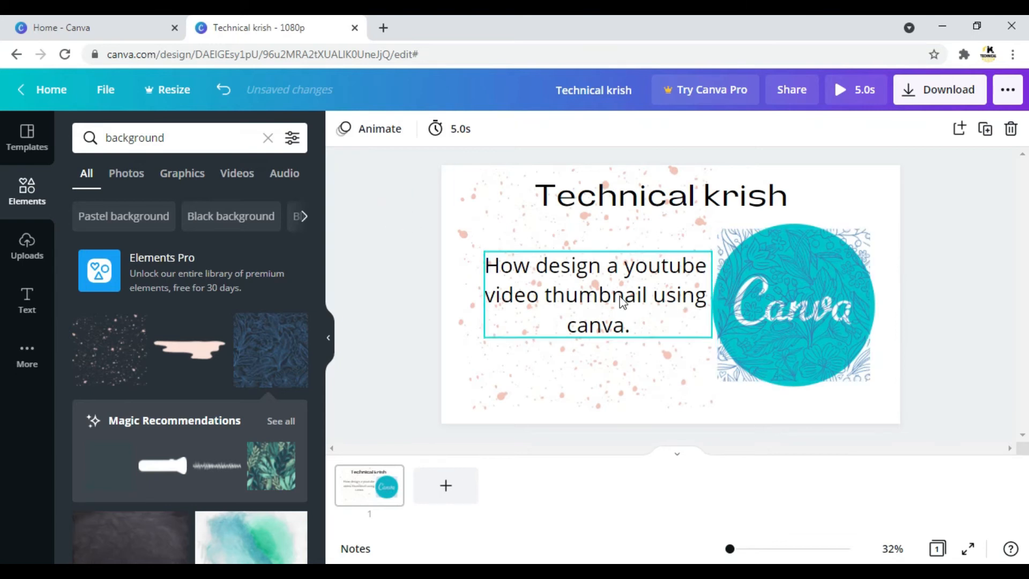
Delete the pink speckle pattern and move the subheading slightly to the left.
click(642, 368)
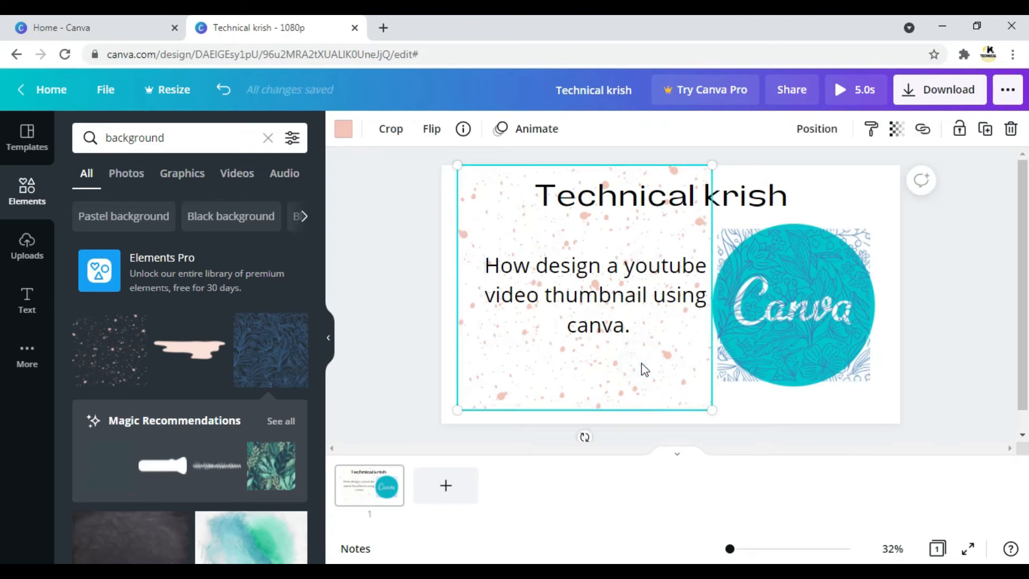
key(Delete)
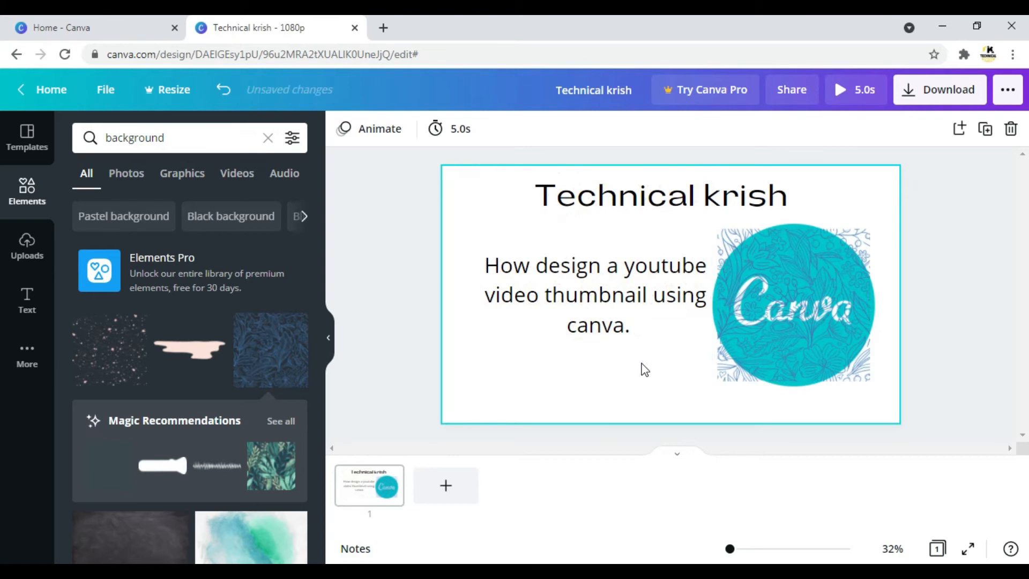
drag(623, 300, 613, 300)
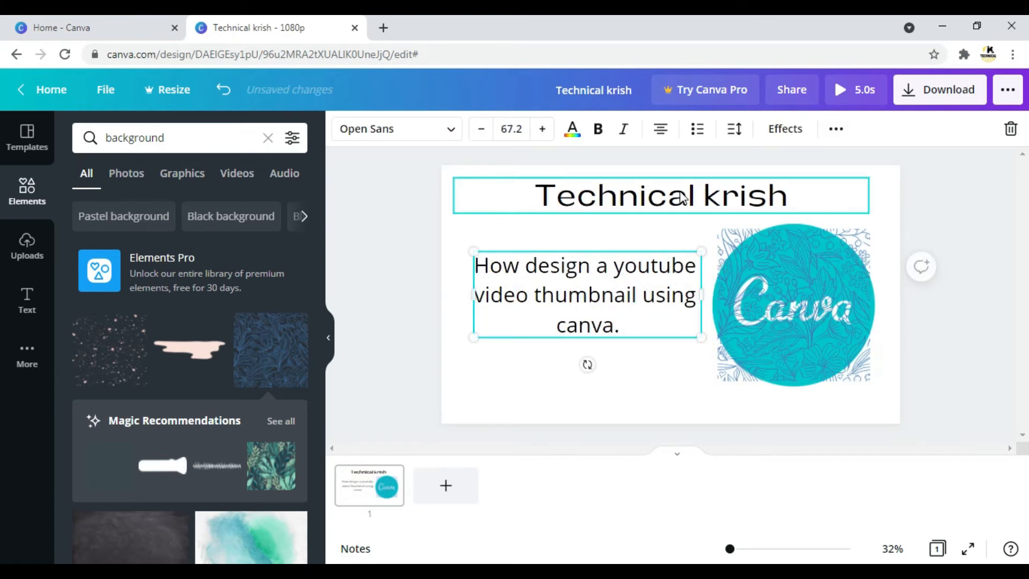
click(395, 242)
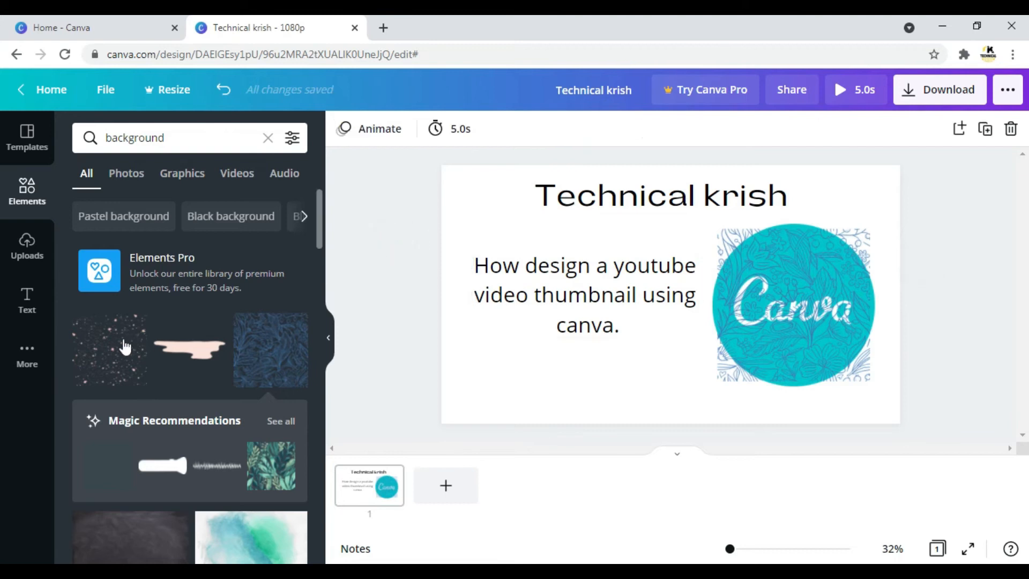
Add the pink speckle pattern to the page again and delete it.
click(111, 351)
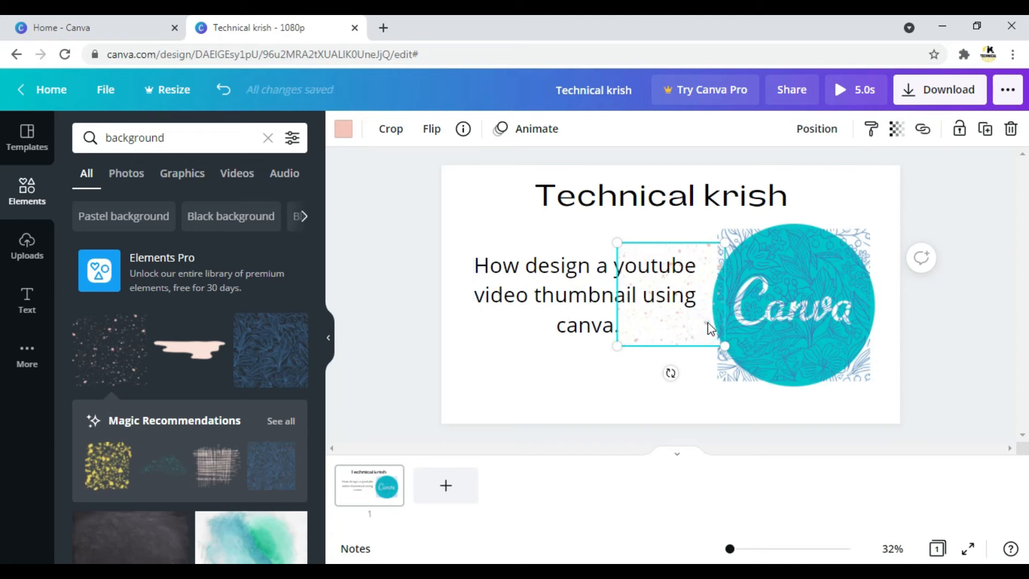
key(Delete)
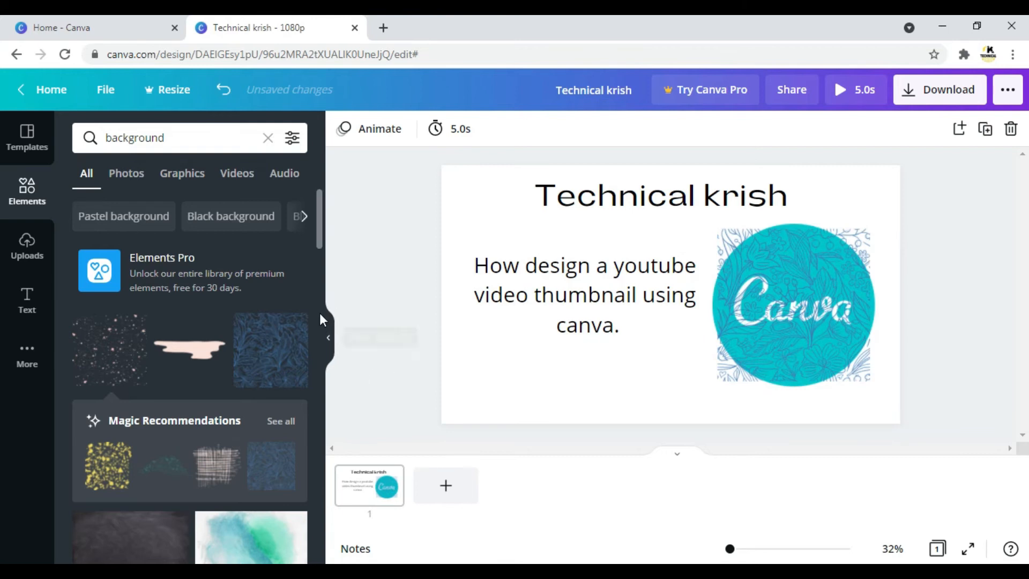
Add the black chalkboard photo and enlarge it from its left corners to cover the page's full height and left edge.
drag(320, 235, 337, 275)
click(149, 334)
scroll(150, 340, down, 2)
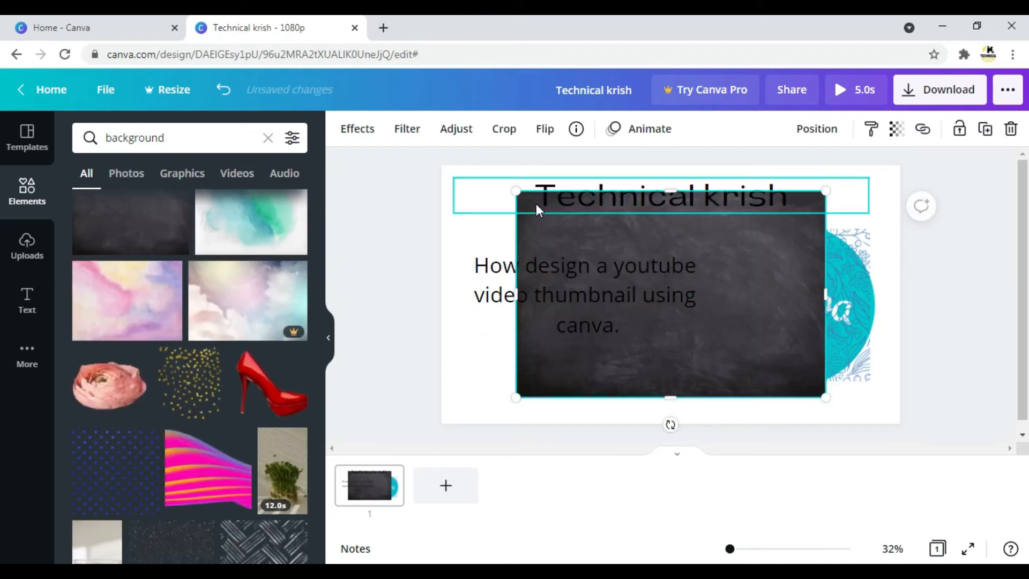
drag(517, 190, 477, 193)
drag(457, 396, 444, 456)
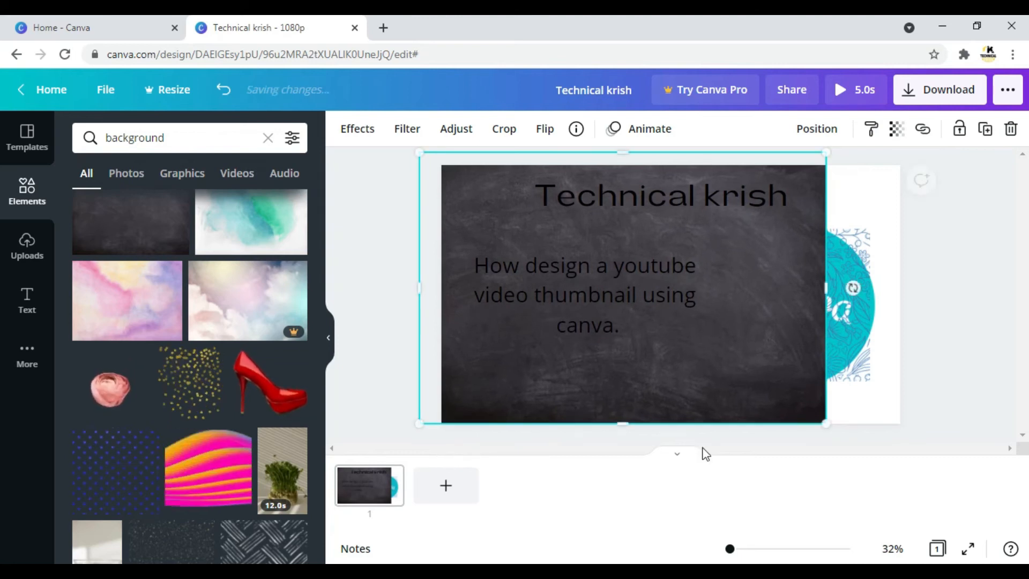
Delete the blue floral pattern and the Canva logo from the page.
click(850, 332)
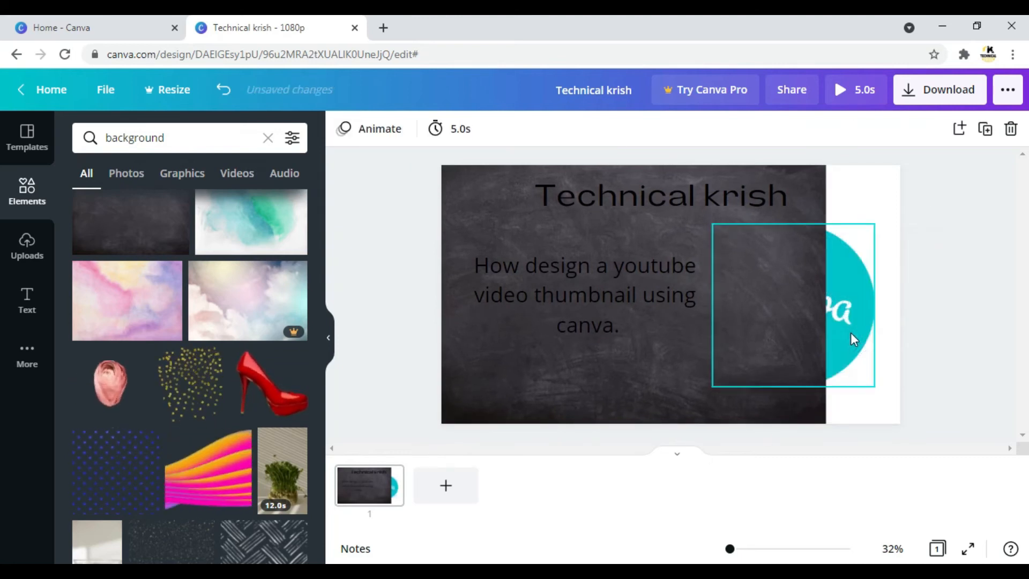
drag(851, 334, 874, 346)
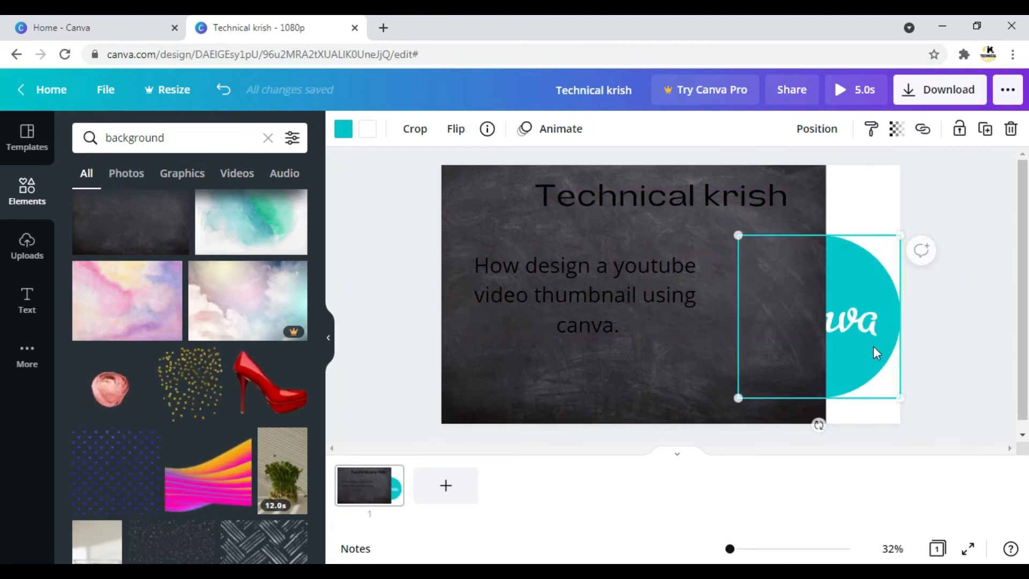
key(Delete)
Stretch the chalkboard photo past the page's right edge so it covers the full width.
click(759, 341)
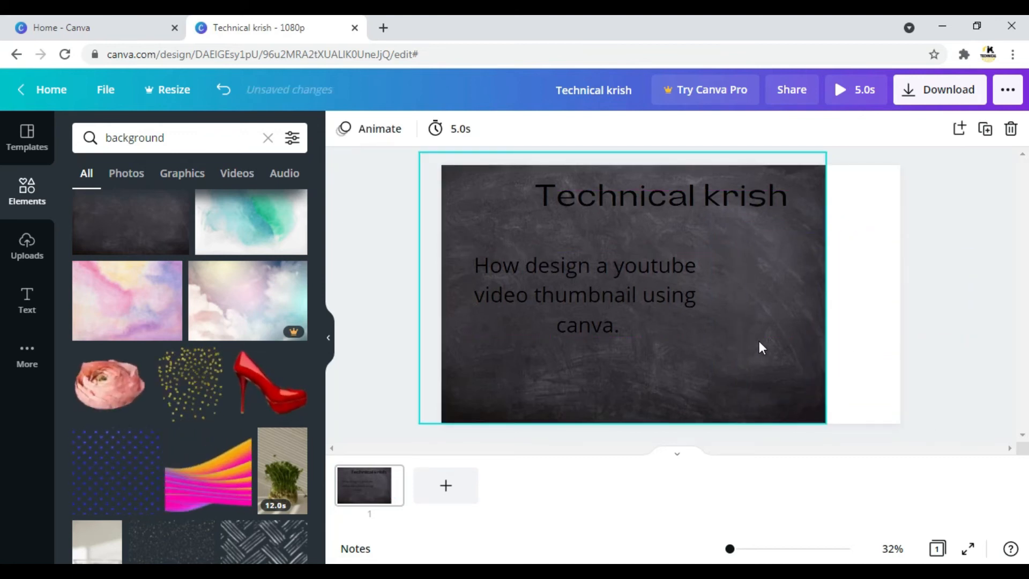
drag(826, 287, 930, 309)
click(748, 266)
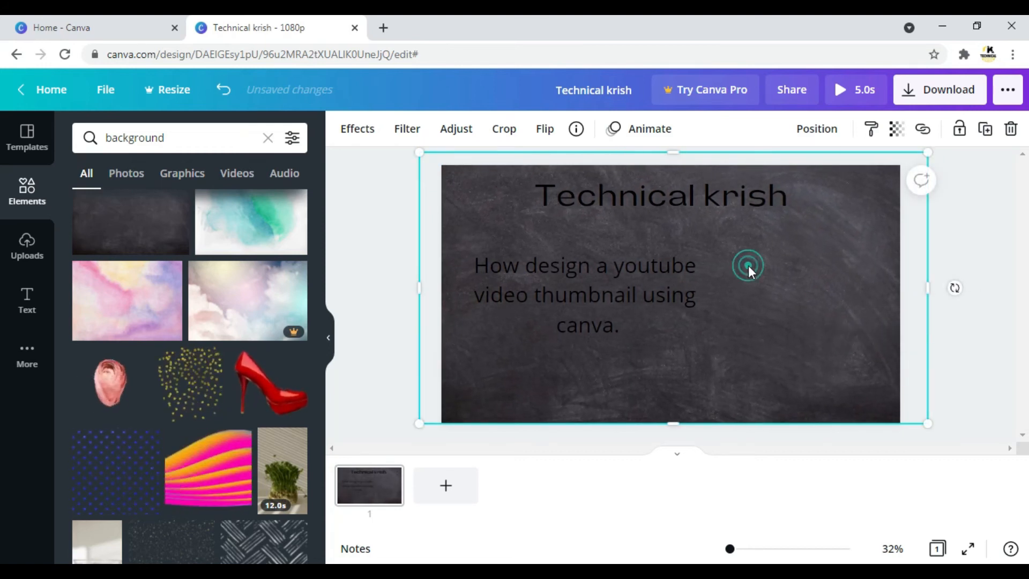
Change the text colour of both the subheading and the heading to white, using the default colours.
click(602, 282)
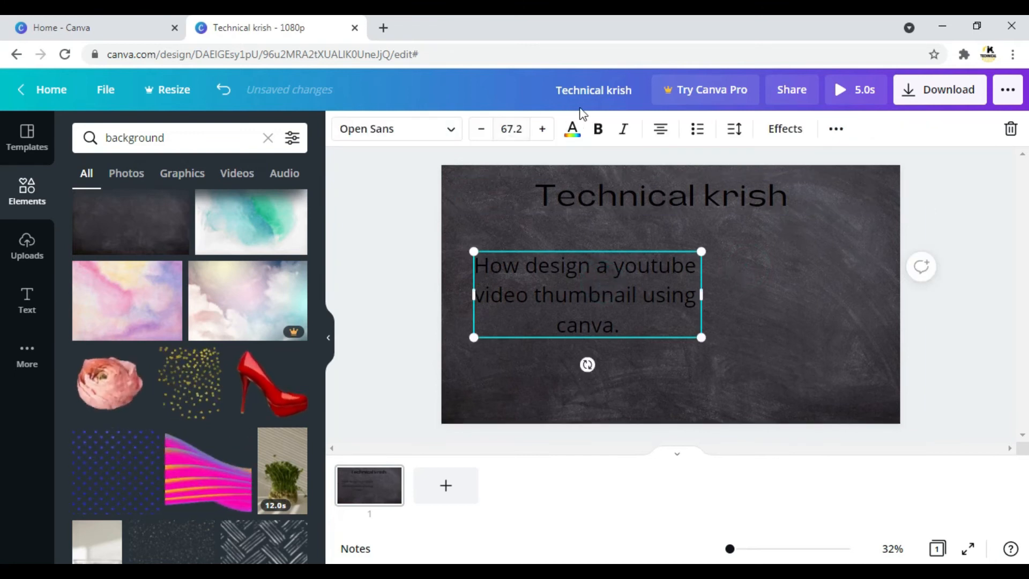
click(573, 132)
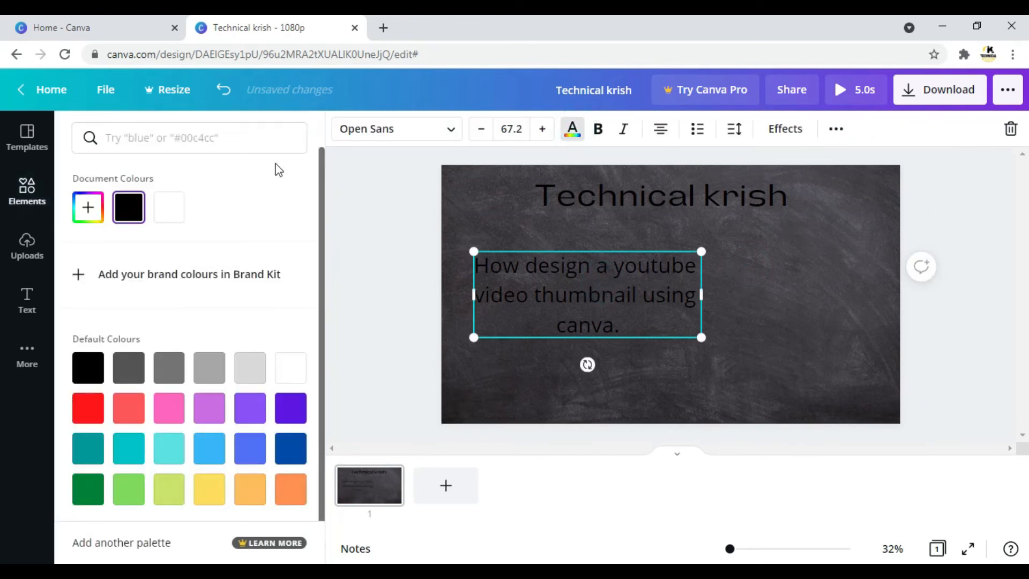
click(177, 142)
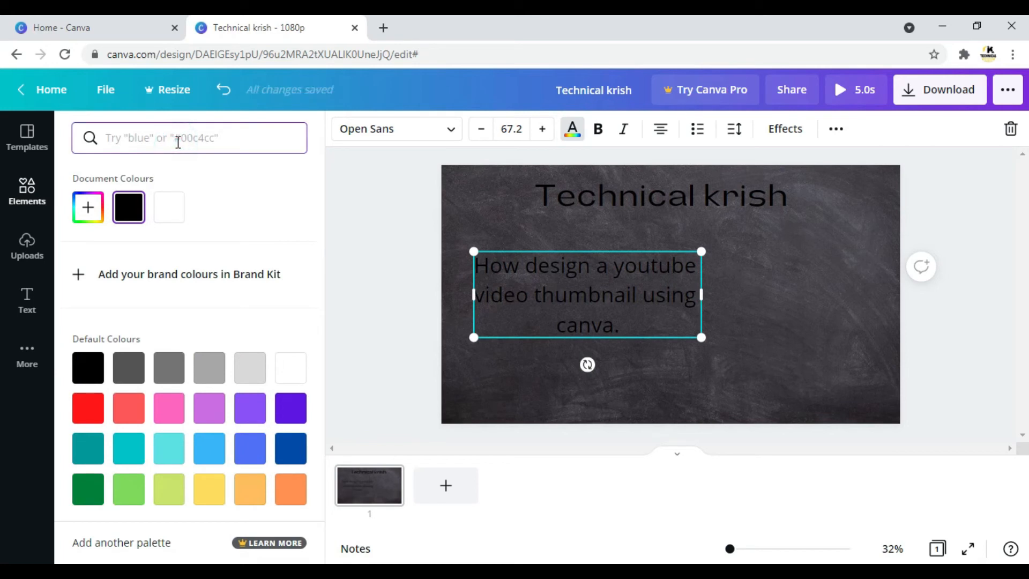
click(294, 364)
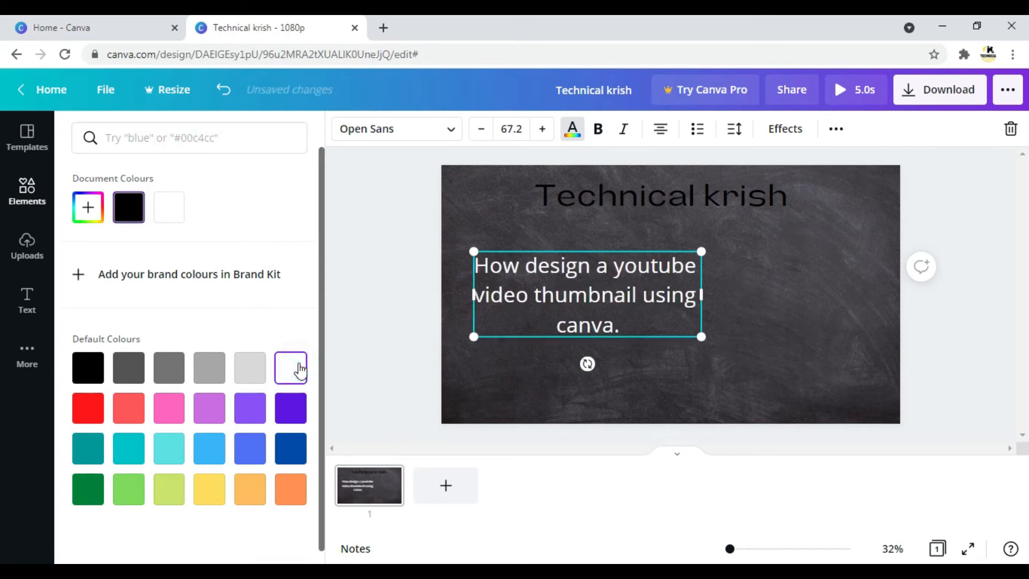
click(562, 205)
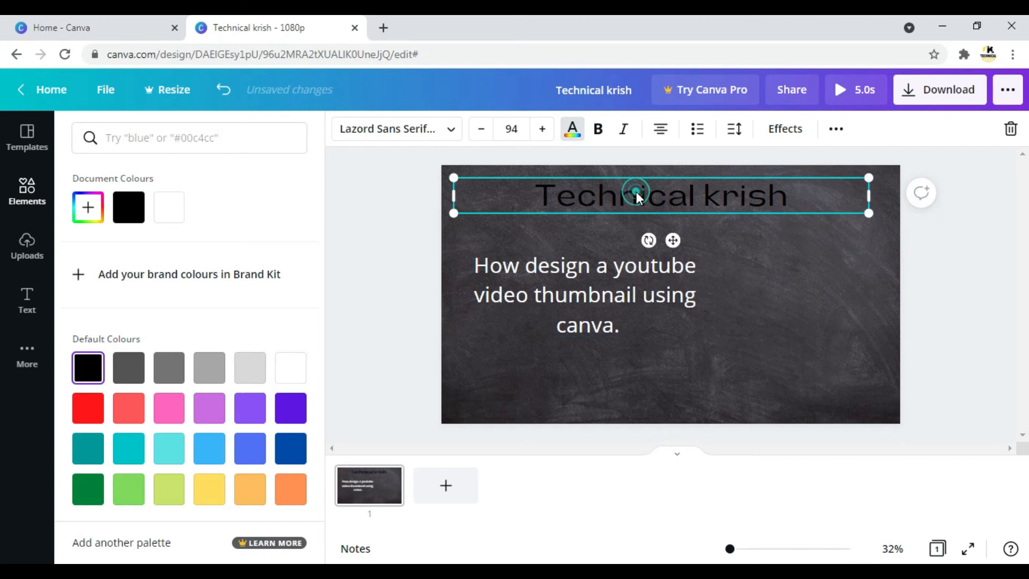
click(285, 374)
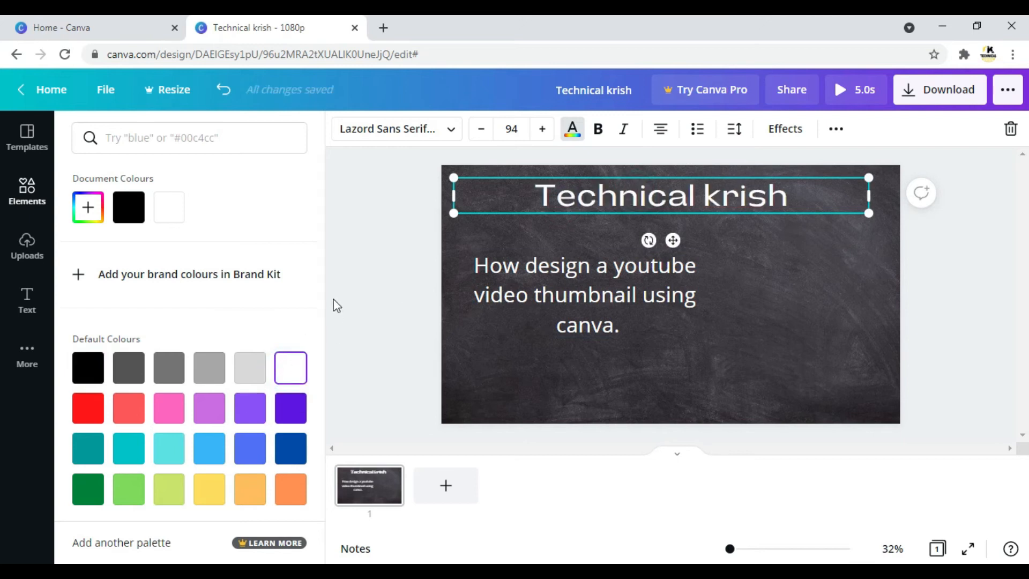
click(353, 299)
click(380, 285)
Search the elements for "canva" and add the teal circular Canva logo to the page.
click(181, 143)
key(BackSpace)
key(BackSpace)
key(BackSpace)
key(BackSpace)
key(BackSpace)
key(BackSpace)
key(BackSpace)
key(BackSpace)
key(BackSpace)
key(BackSpace)
text(canva)
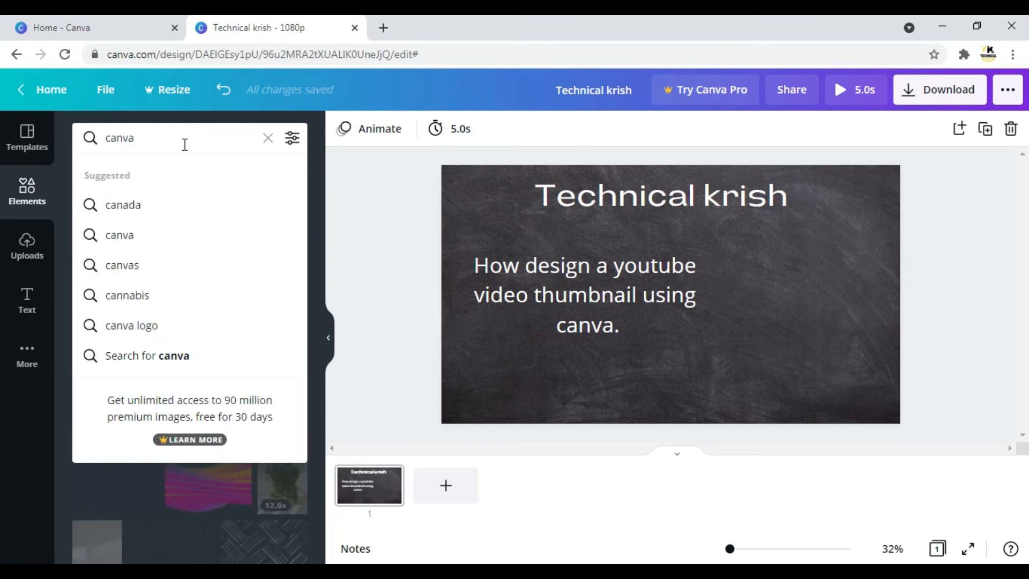
key(Return)
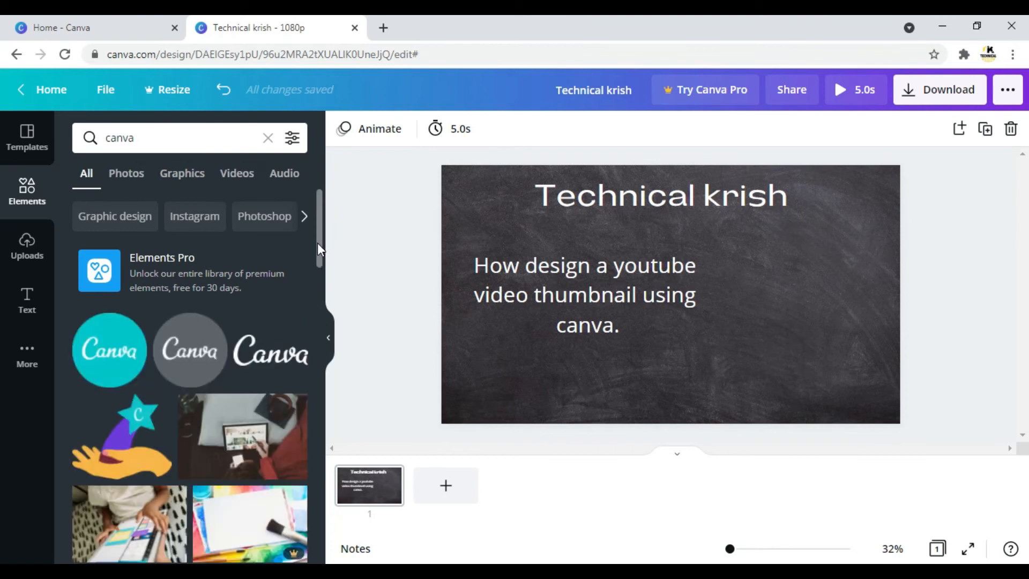
drag(318, 246, 318, 261)
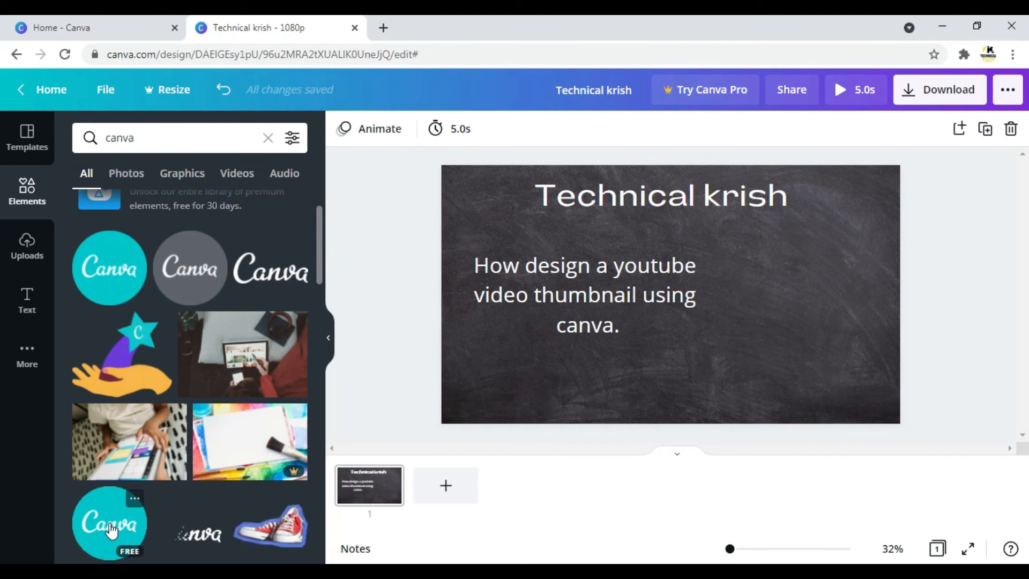
click(119, 265)
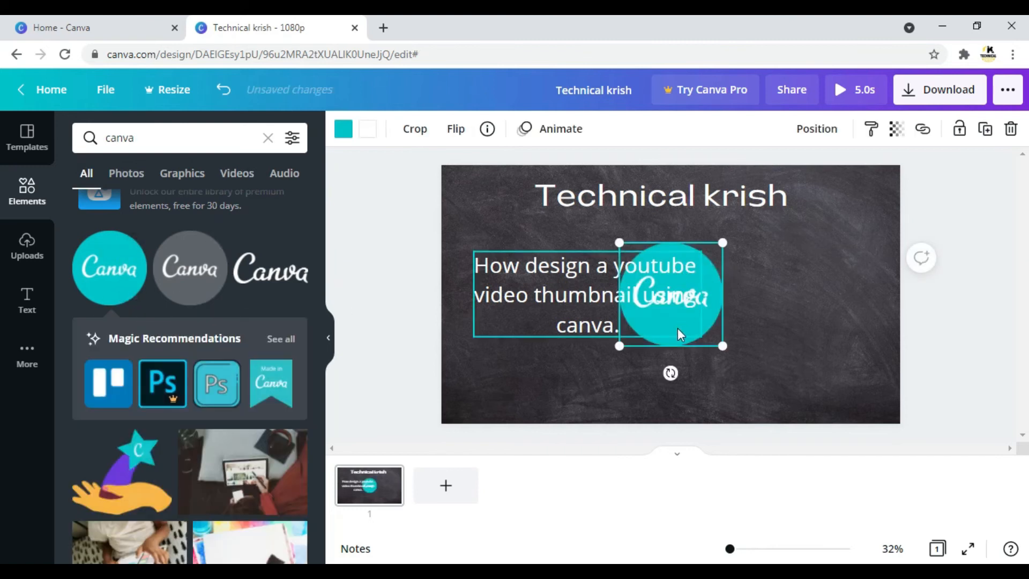
Place the Canva logo to the right of the subheading and enlarge it slightly.
drag(712, 329, 851, 342)
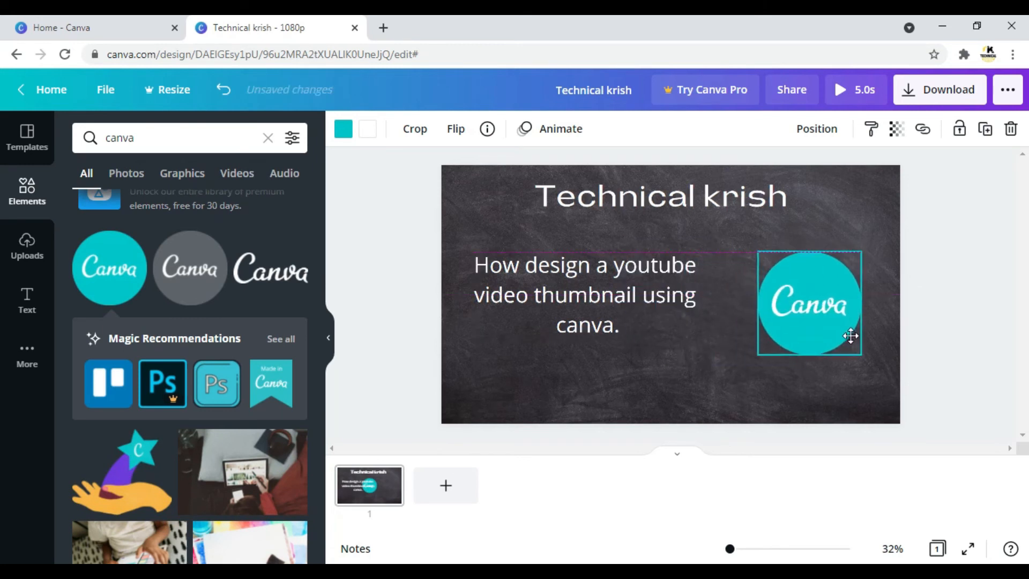
drag(752, 246, 733, 226)
drag(801, 329, 808, 336)
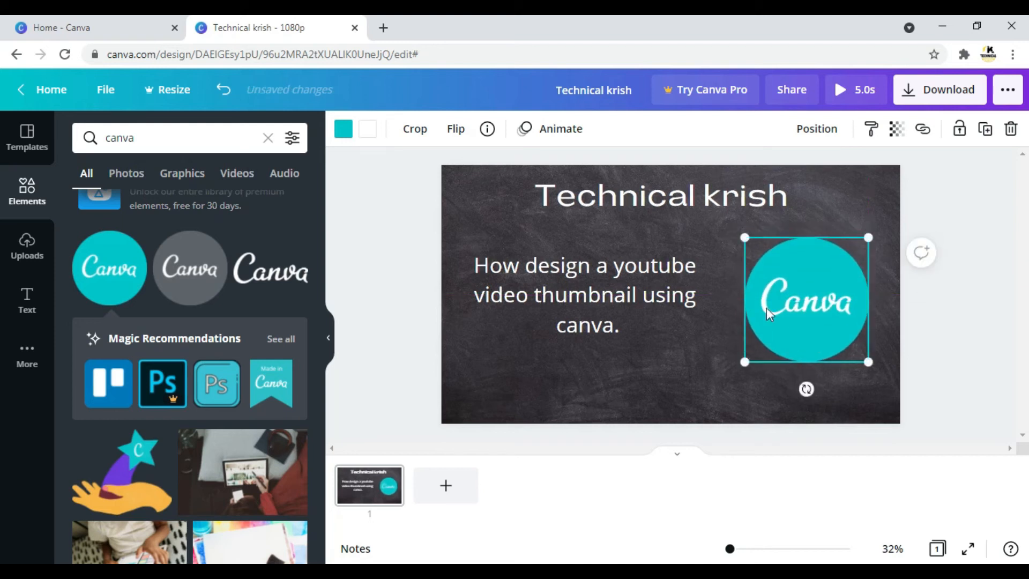
Lower the subheading slightly, then enlarge the Canva logo to about 619 × 619 and position it beside the text, below the heading.
click(608, 300)
drag(609, 300, 609, 316)
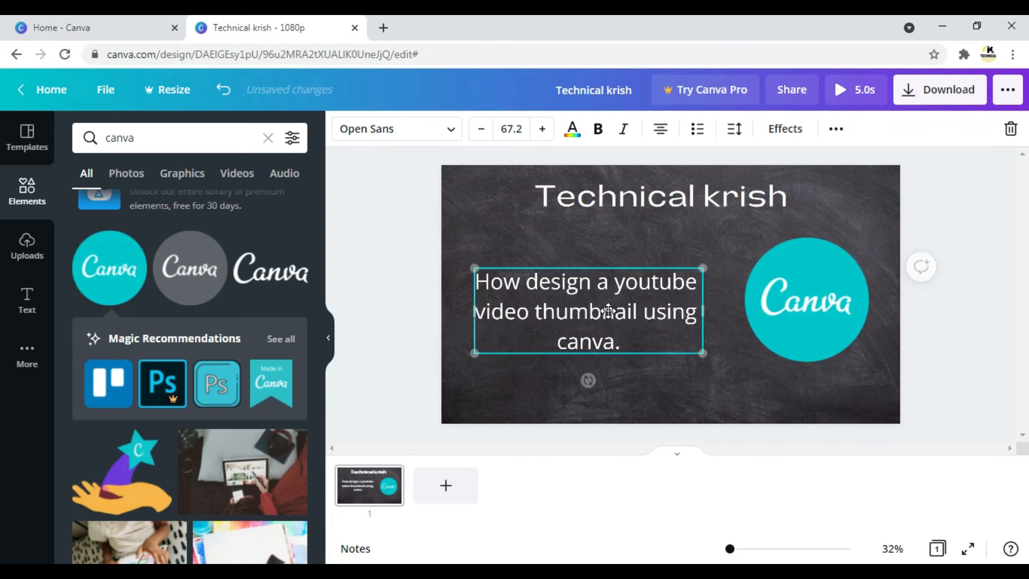
click(831, 288)
drag(744, 237, 707, 223)
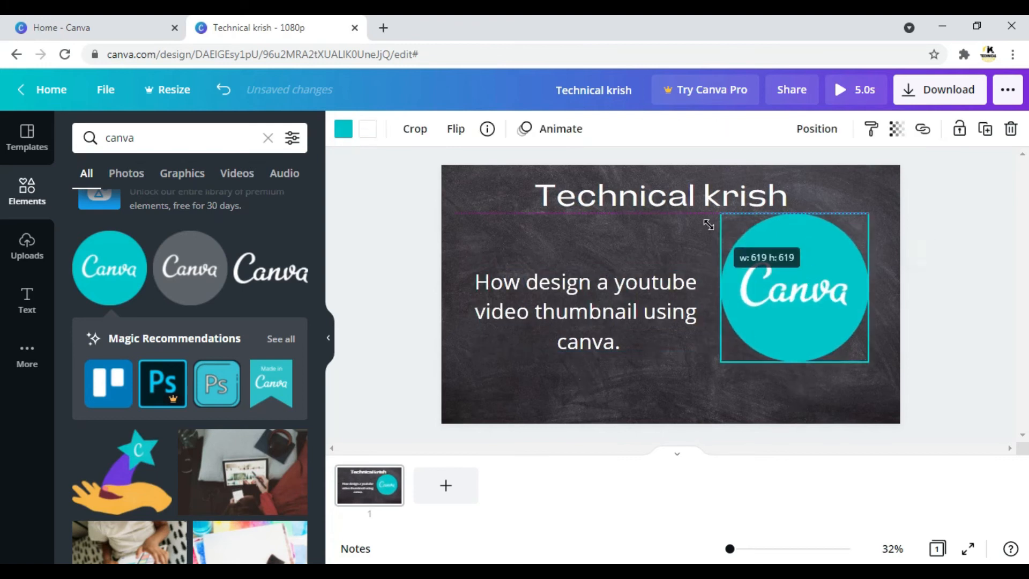
drag(815, 330, 826, 343)
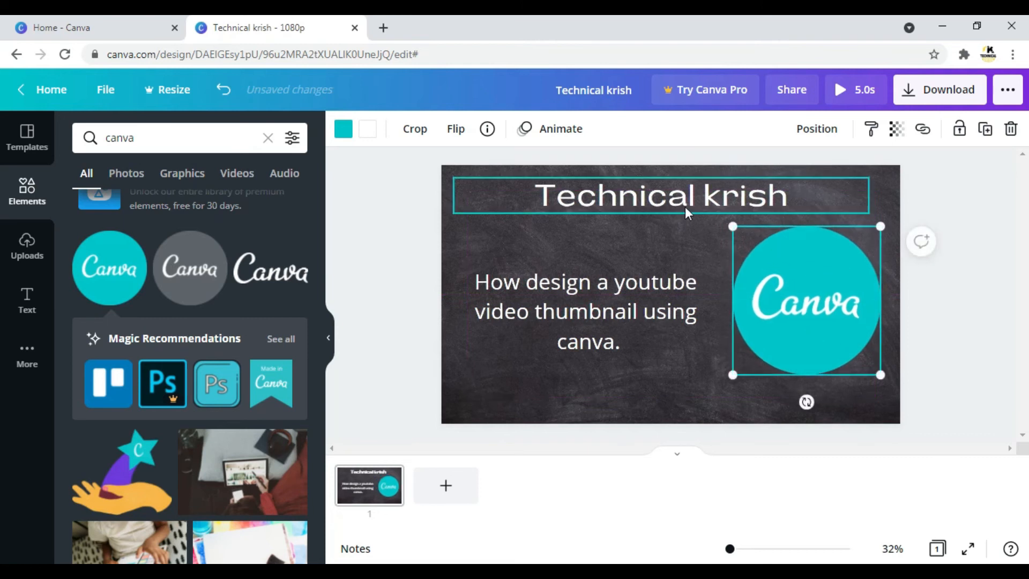
click(596, 309)
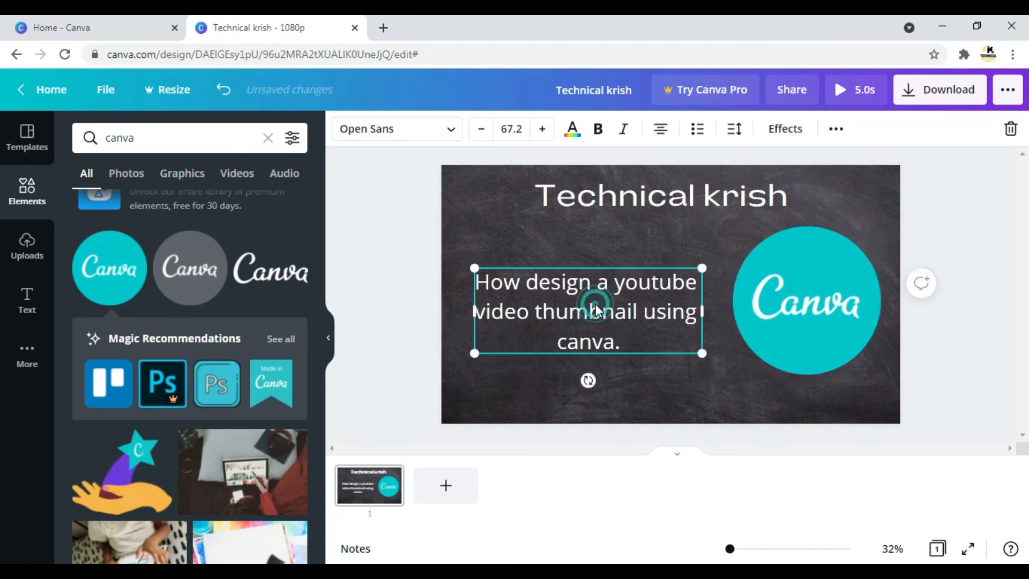
click(427, 218)
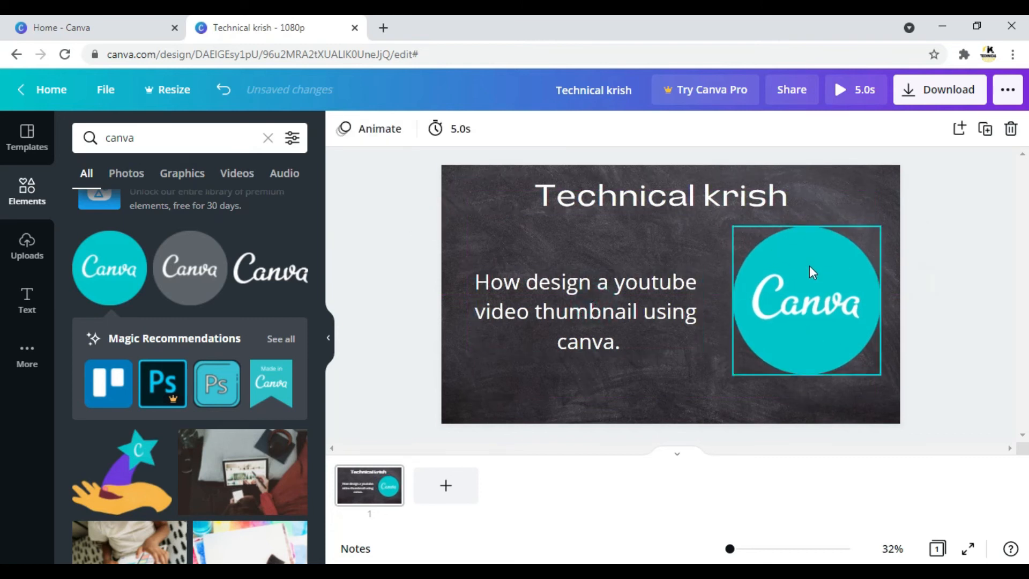
Download the design as a PNG and dismiss the Canva Pro offer.
click(944, 92)
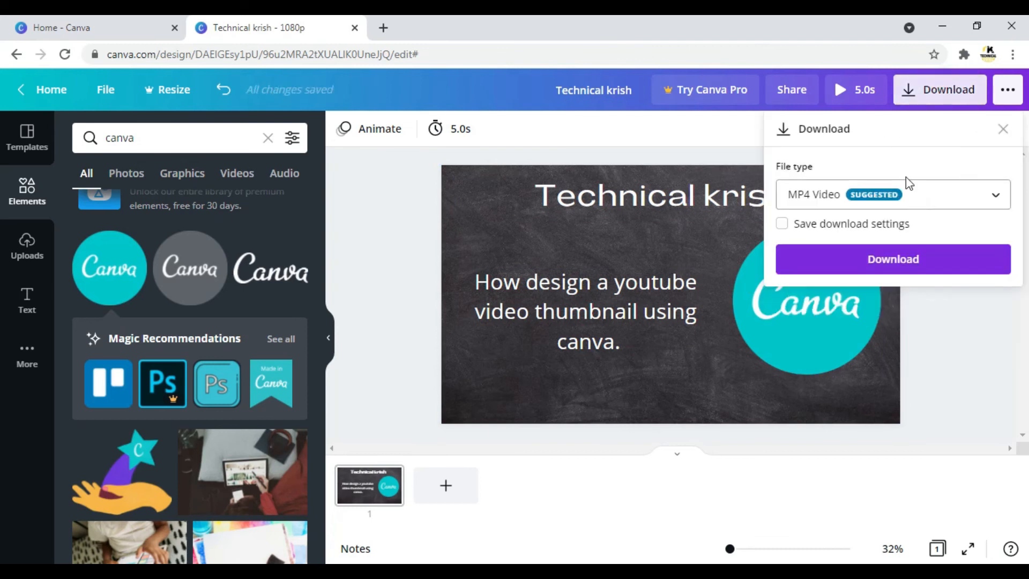
click(995, 199)
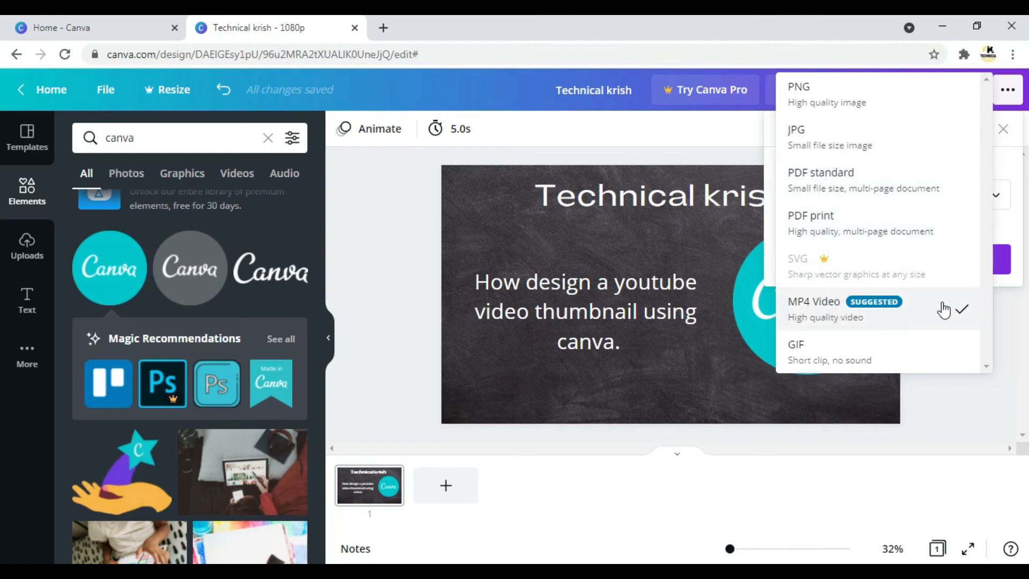
click(727, 140)
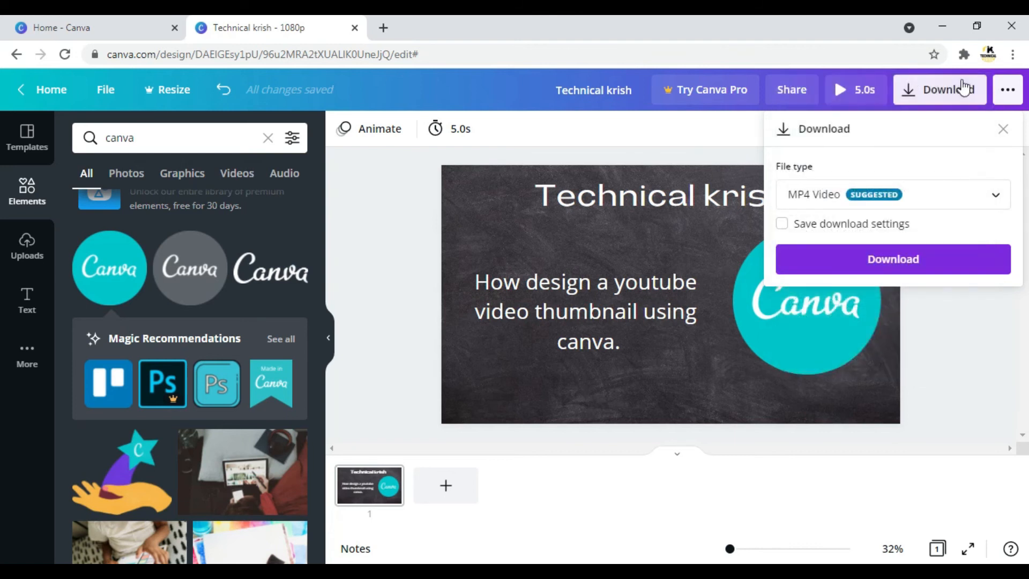
click(997, 198)
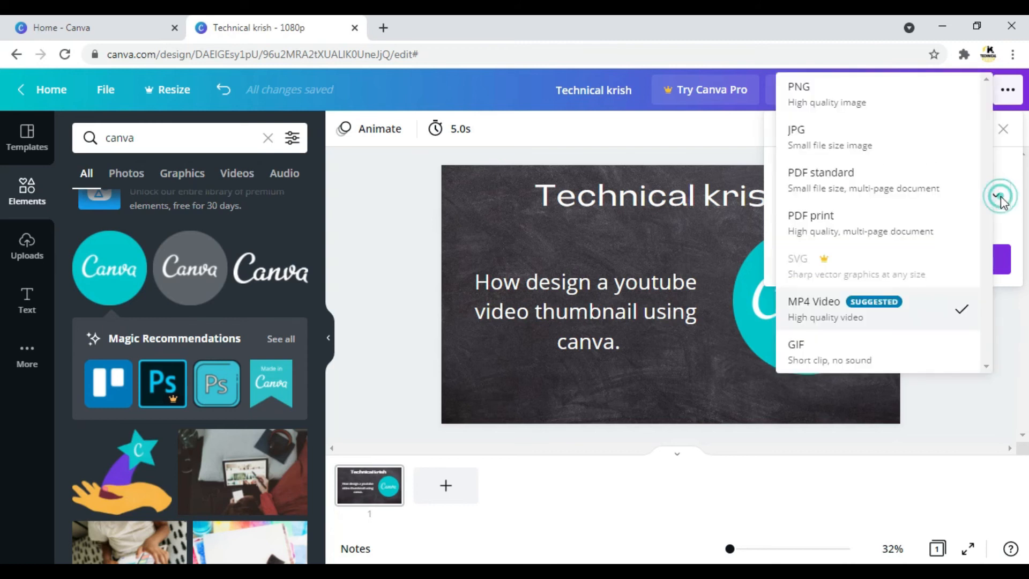
click(804, 100)
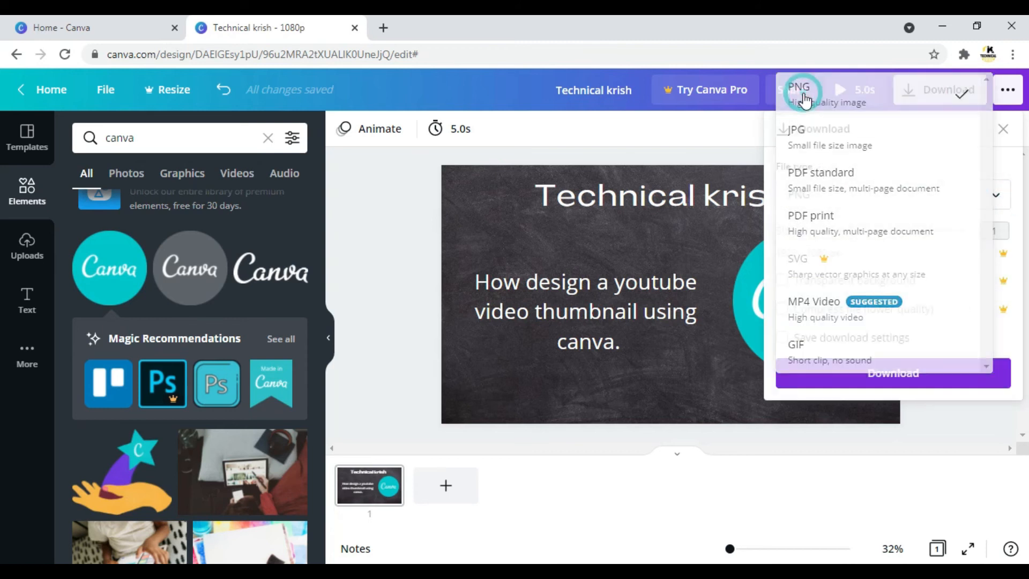
click(872, 374)
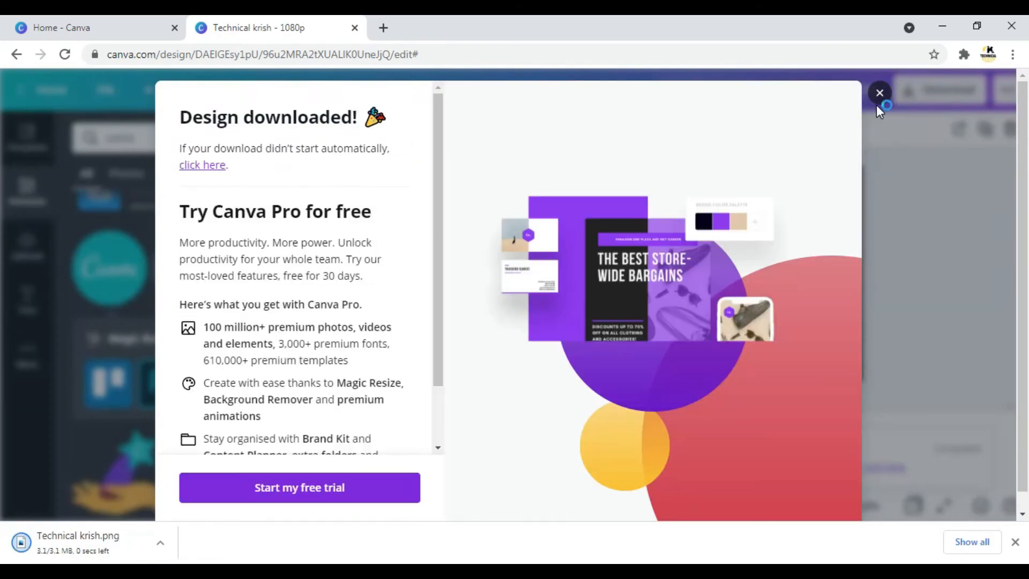
click(878, 99)
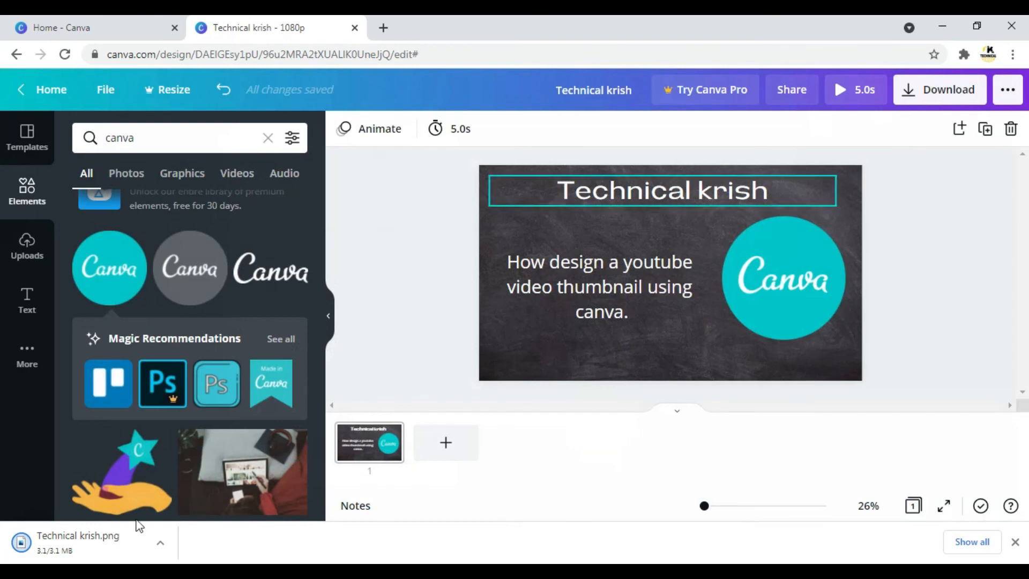
Open the downloaded Technical krish.png in Photos, view it maximized, and close it to return to the Canva design.
click(101, 538)
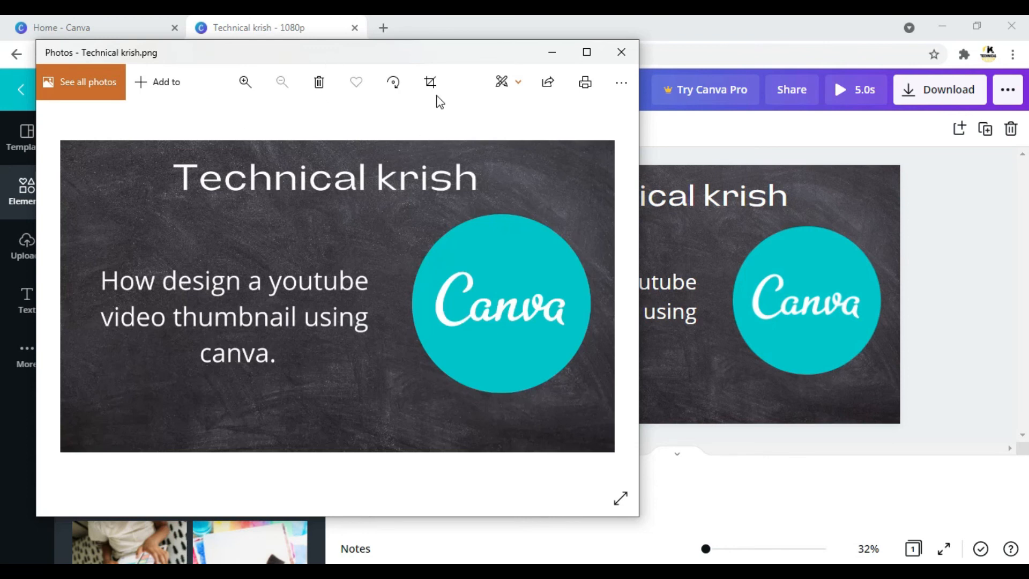
click(590, 51)
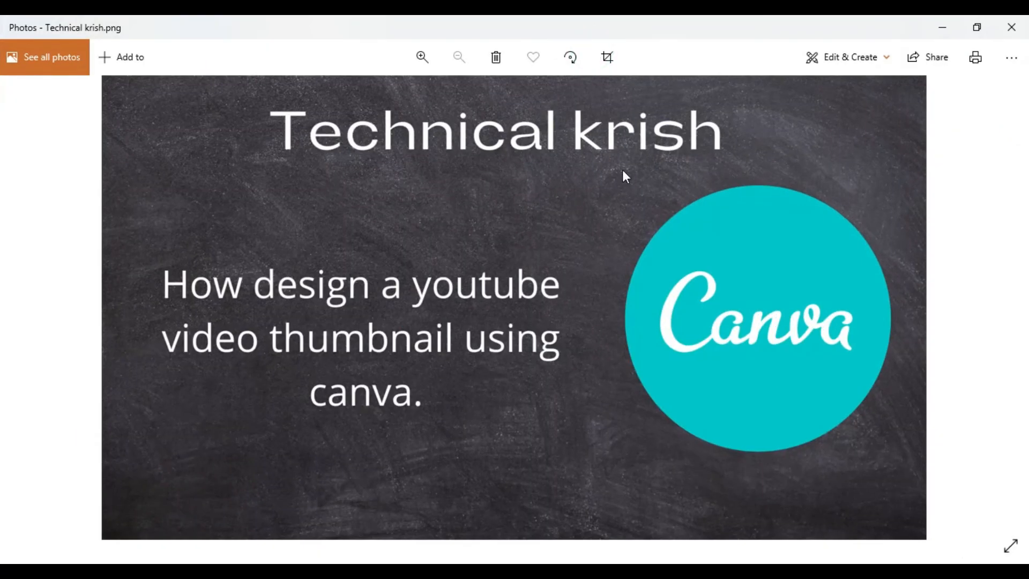
click(1018, 39)
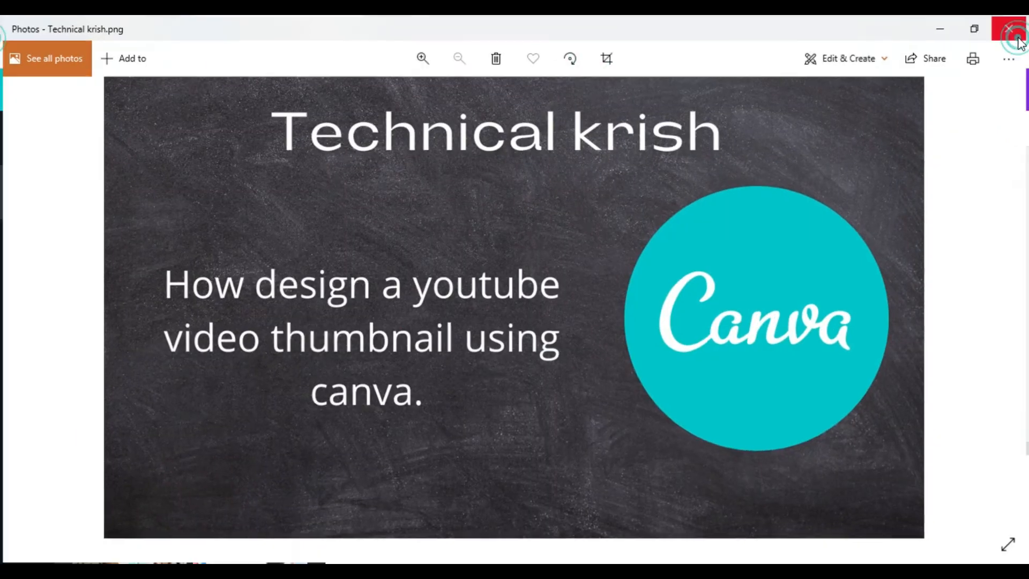
click(421, 267)
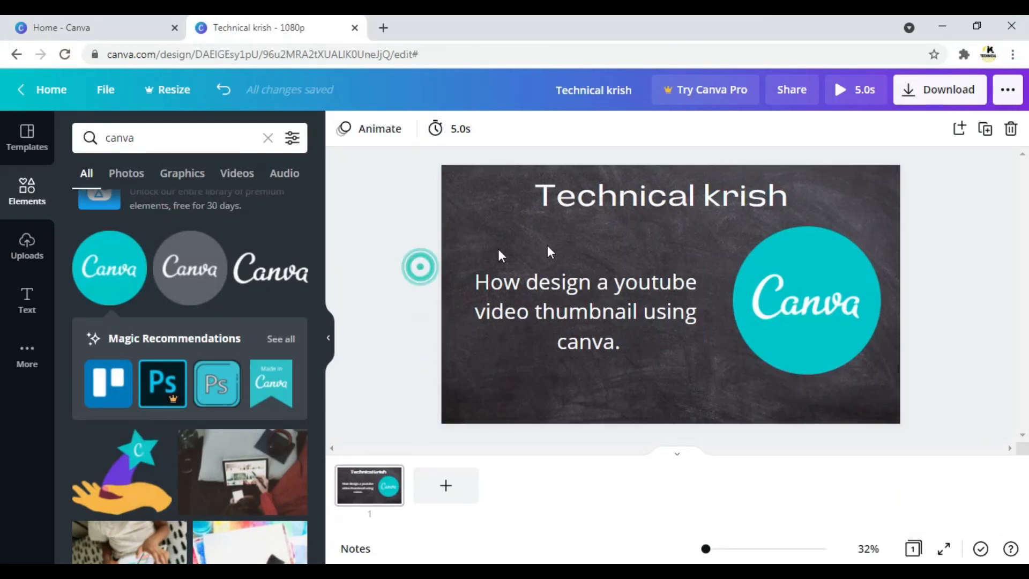
Look through the additional apps, charts, uploads and templates, and the graphics results for "canva".
click(364, 235)
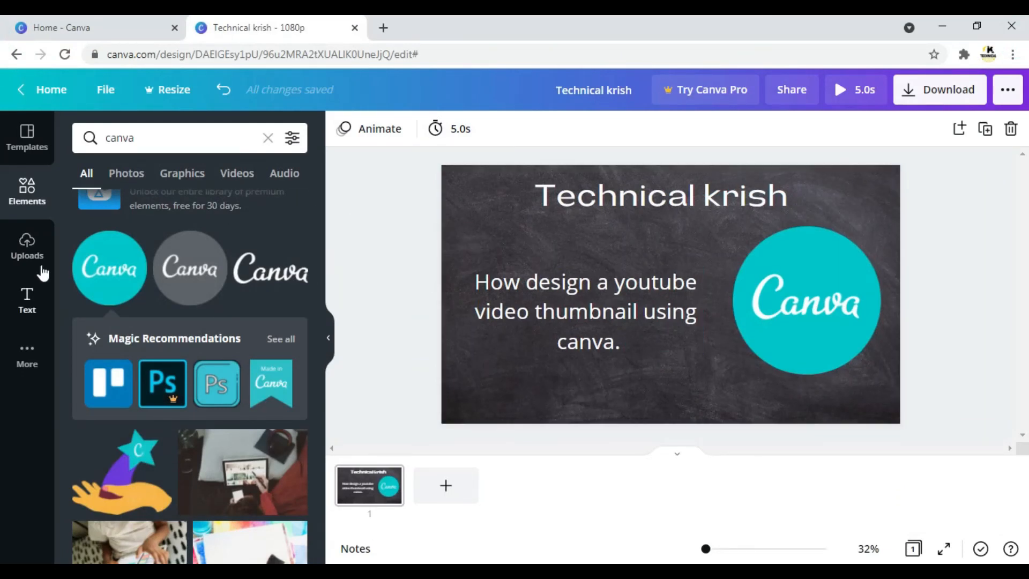
click(25, 354)
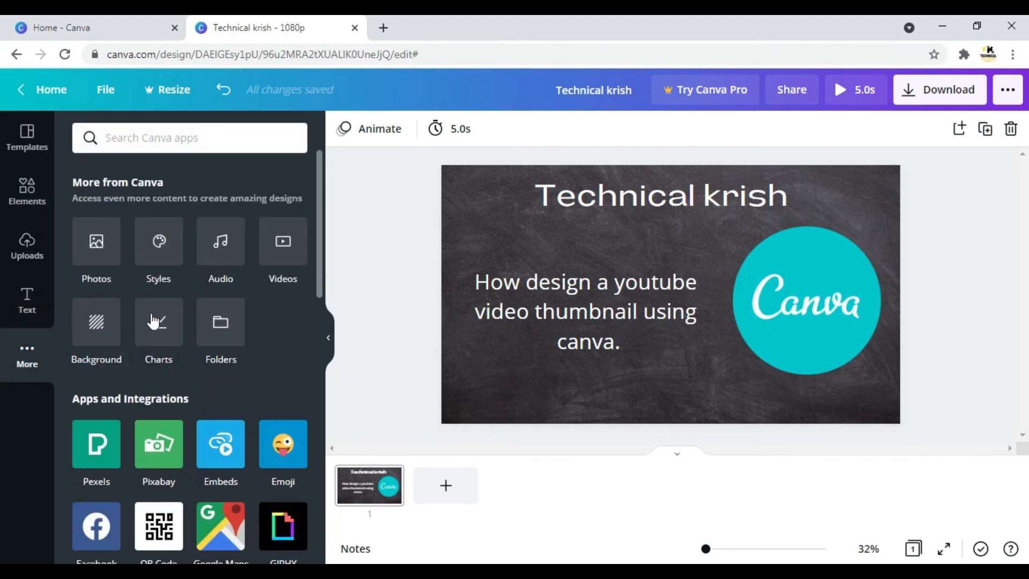
click(156, 324)
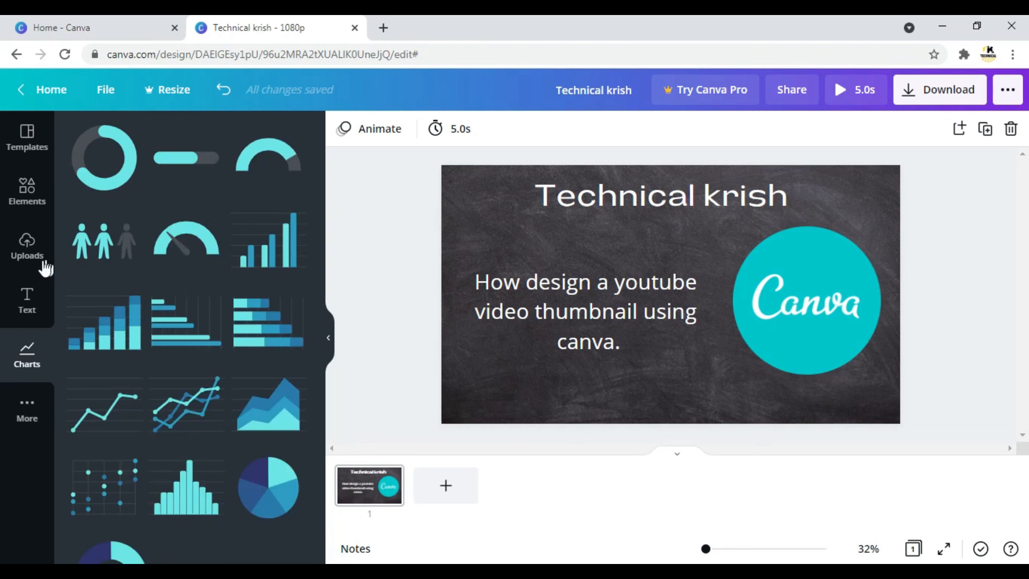
click(28, 256)
click(24, 189)
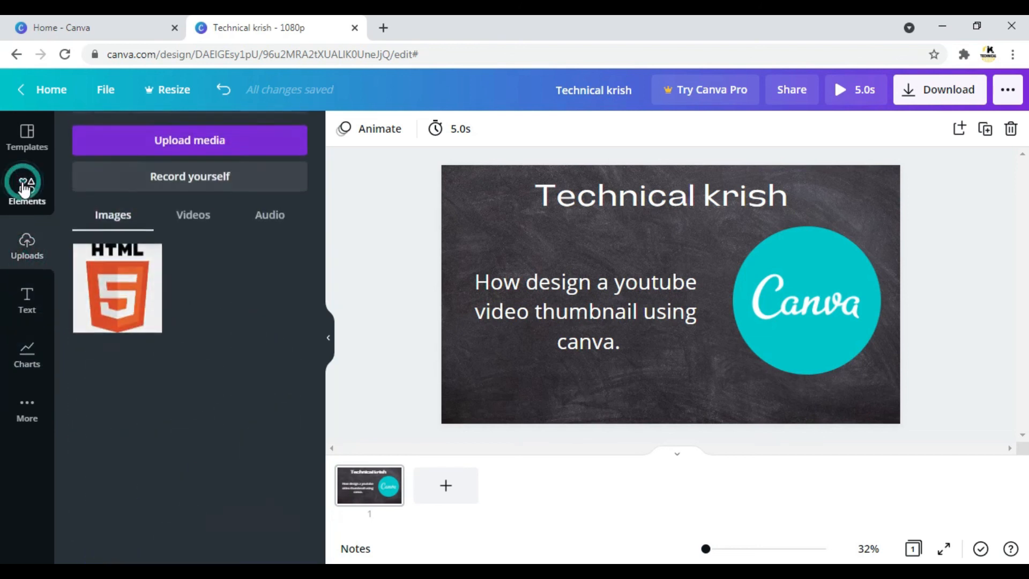
click(27, 132)
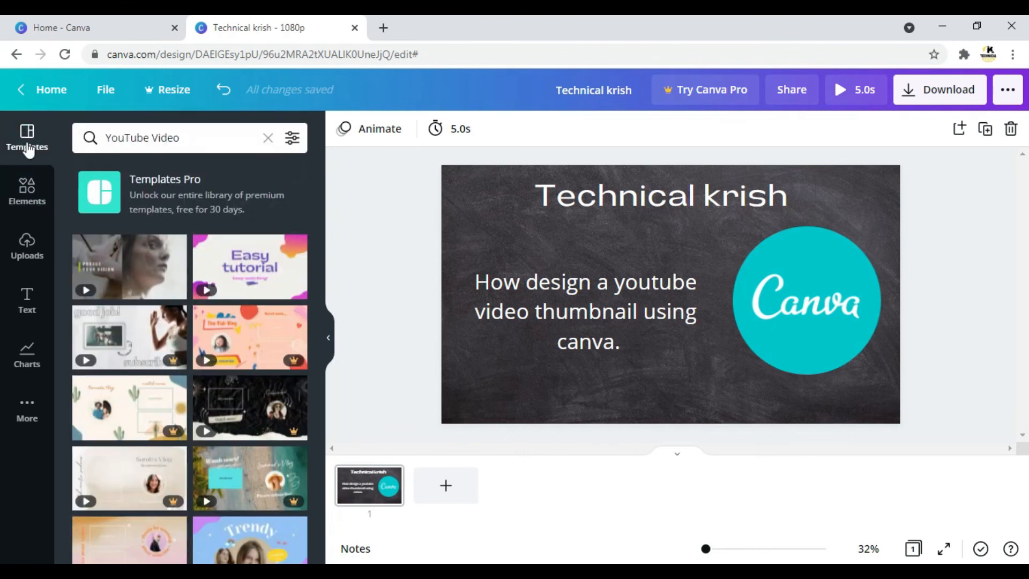
click(28, 193)
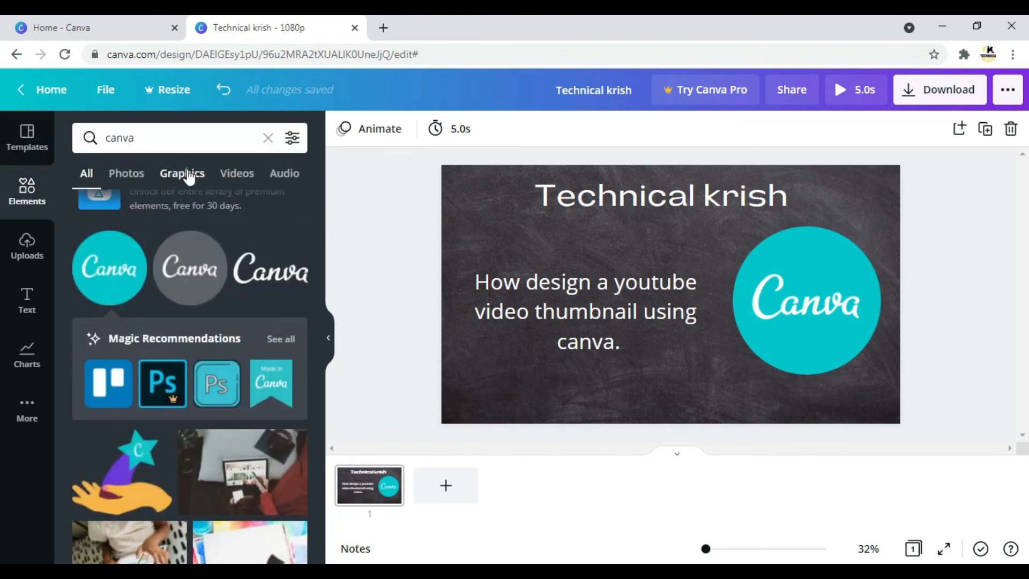
click(187, 174)
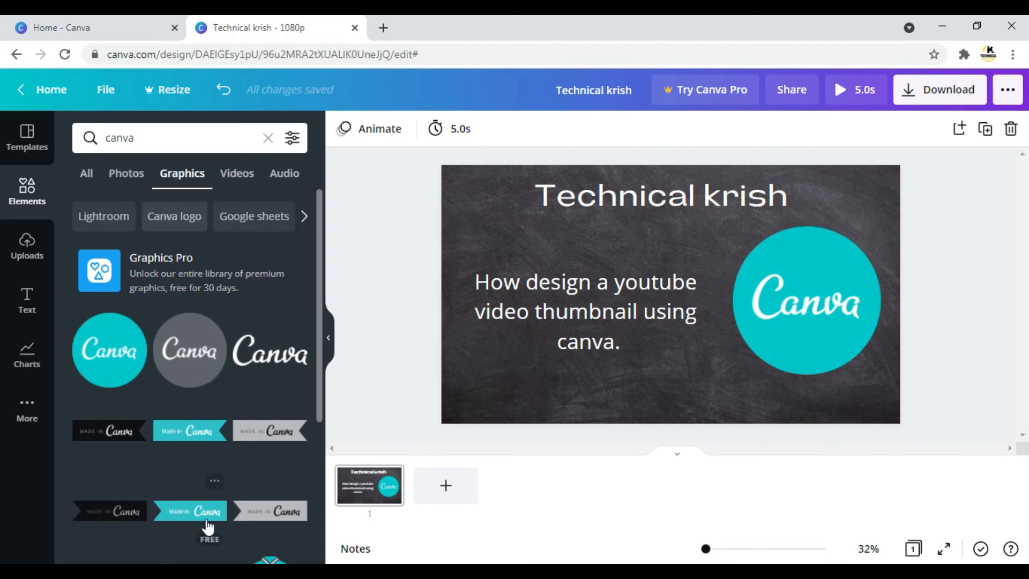
Add the teal "Made in Canva" ribbon along the thumbnail's lower edge and raise the round logo and subheading to make room.
click(193, 437)
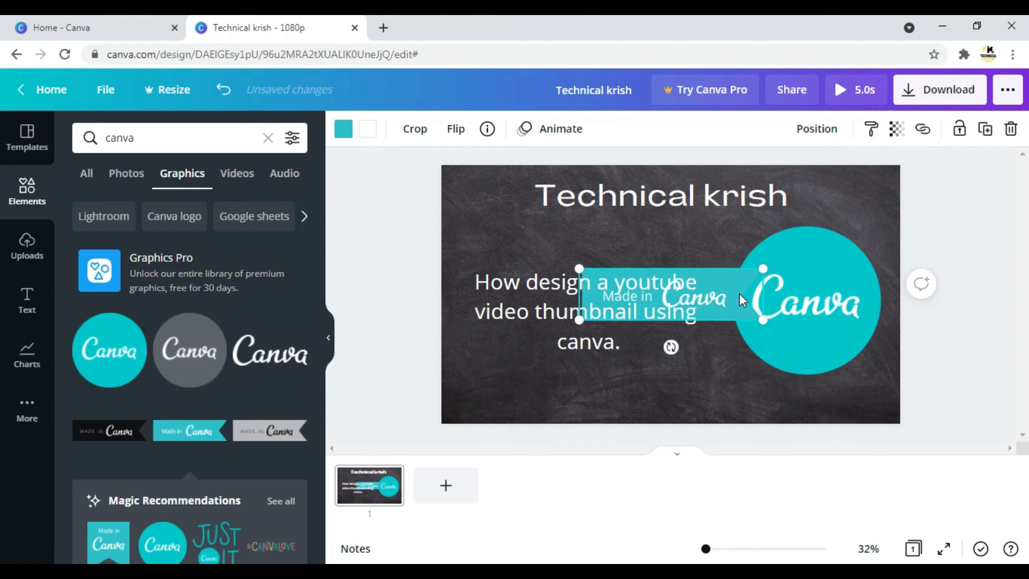
drag(739, 294, 750, 391)
drag(801, 303, 812, 291)
click(594, 302)
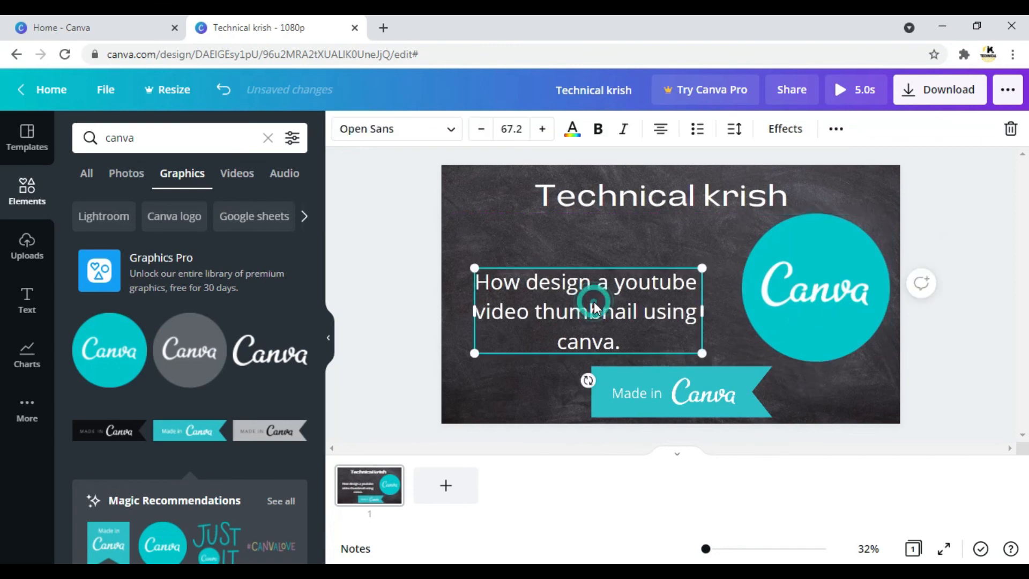
drag(594, 302, 603, 263)
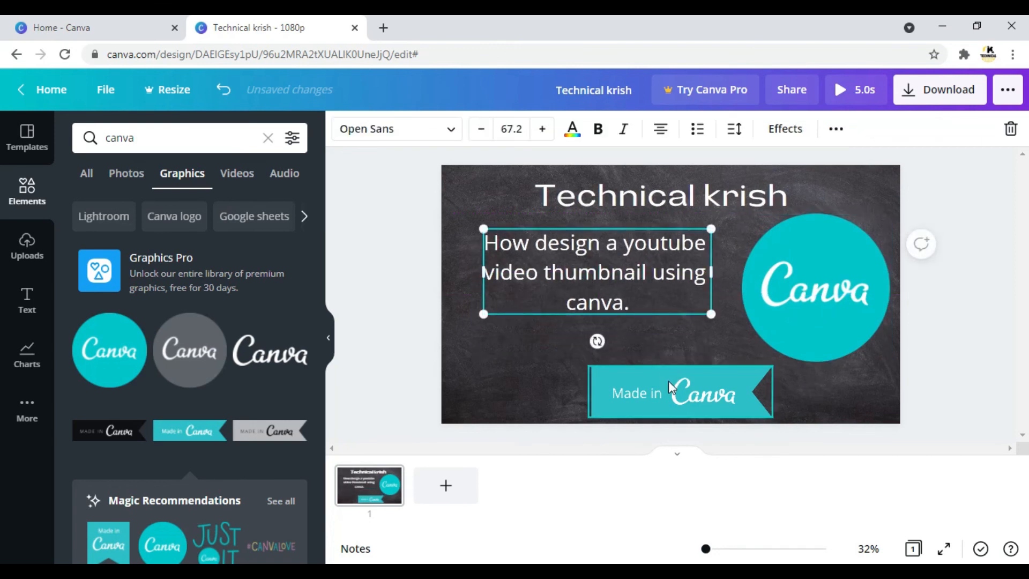
Try the "Made in Canva" ribbon at a larger and a smaller size, then delete it from the thumbnail.
click(667, 380)
drag(588, 366, 538, 352)
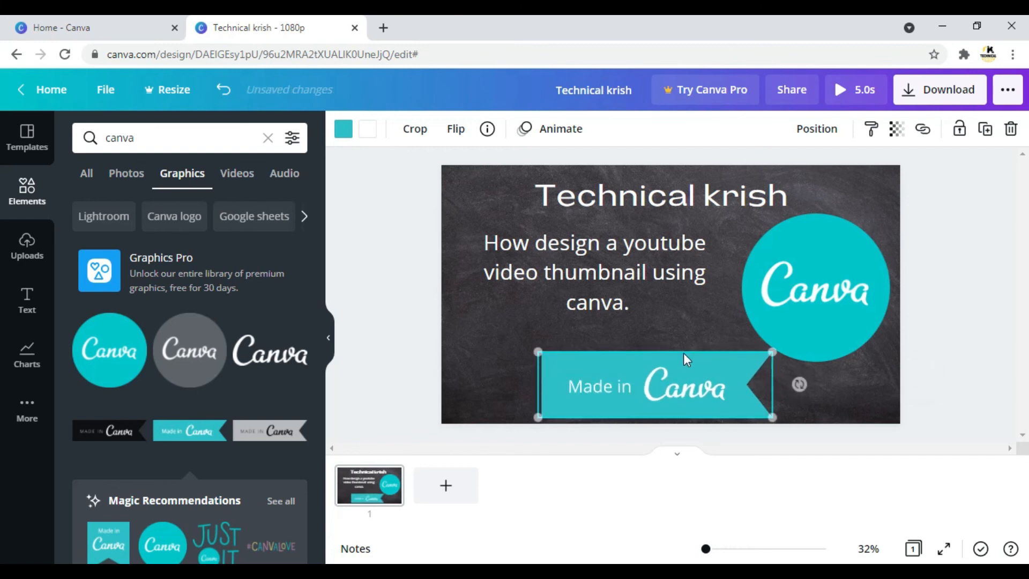
click(705, 327)
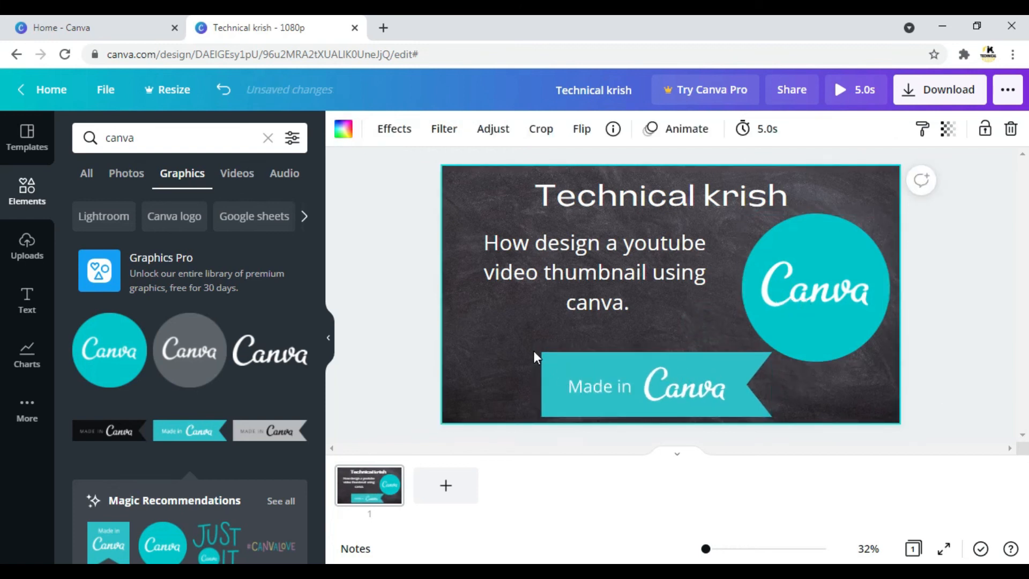
click(560, 371)
drag(536, 352, 597, 369)
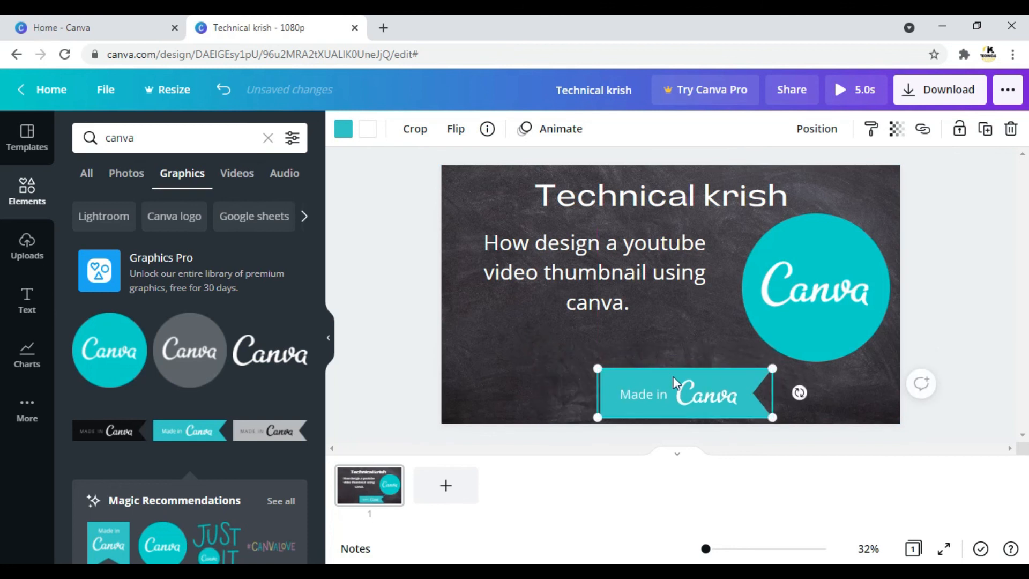
right_click(674, 394)
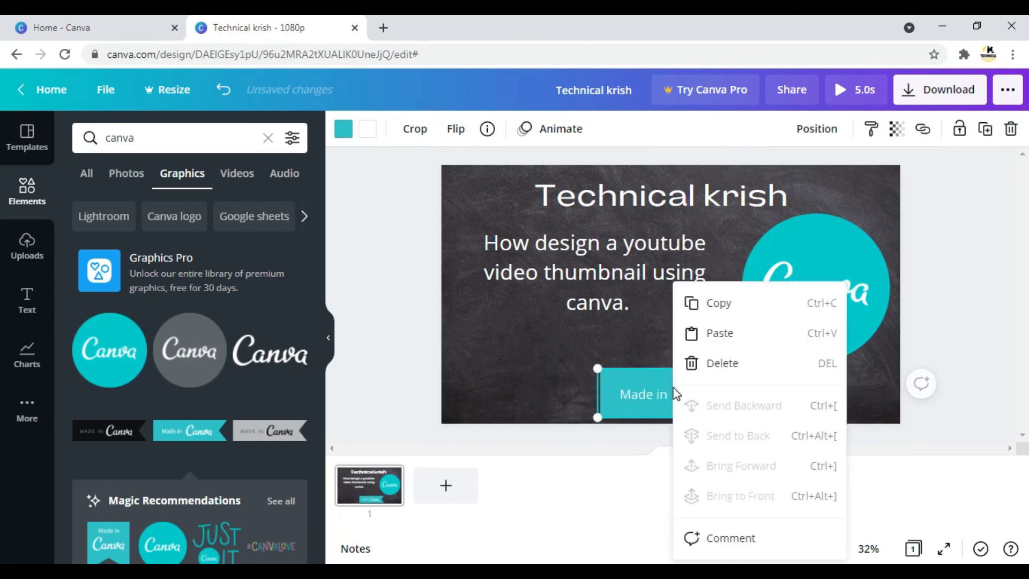
click(730, 364)
Lower the subheading and the round Canva logo so they sit side by side, level with each other, below the heading.
drag(627, 260, 631, 303)
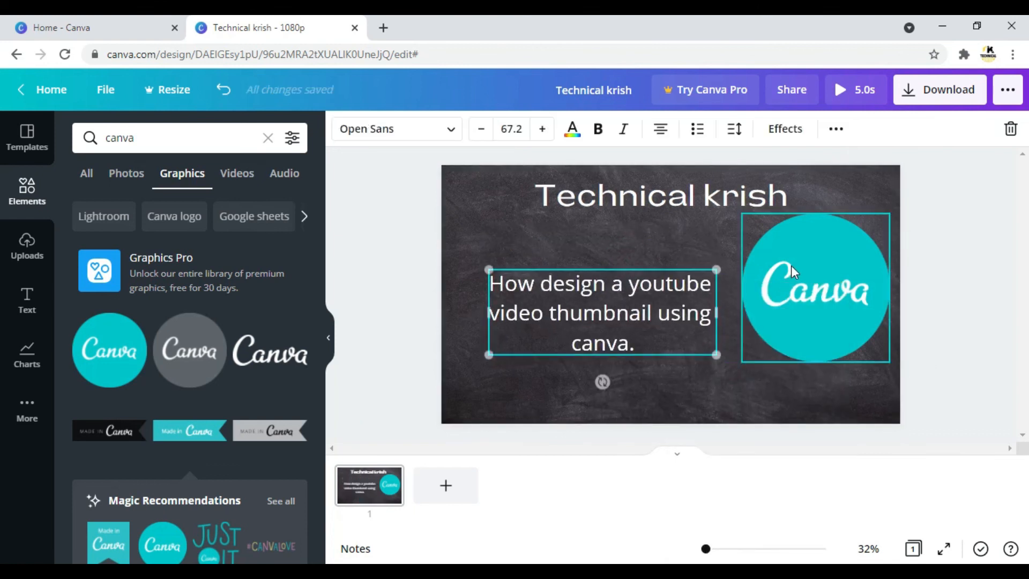
drag(807, 277, 801, 287)
drag(580, 318, 575, 301)
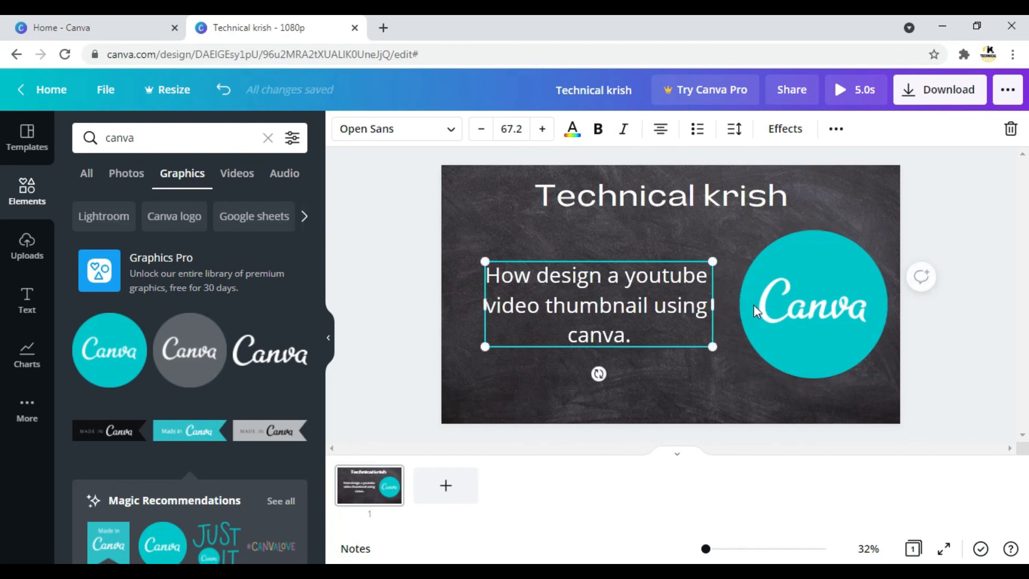
click(398, 219)
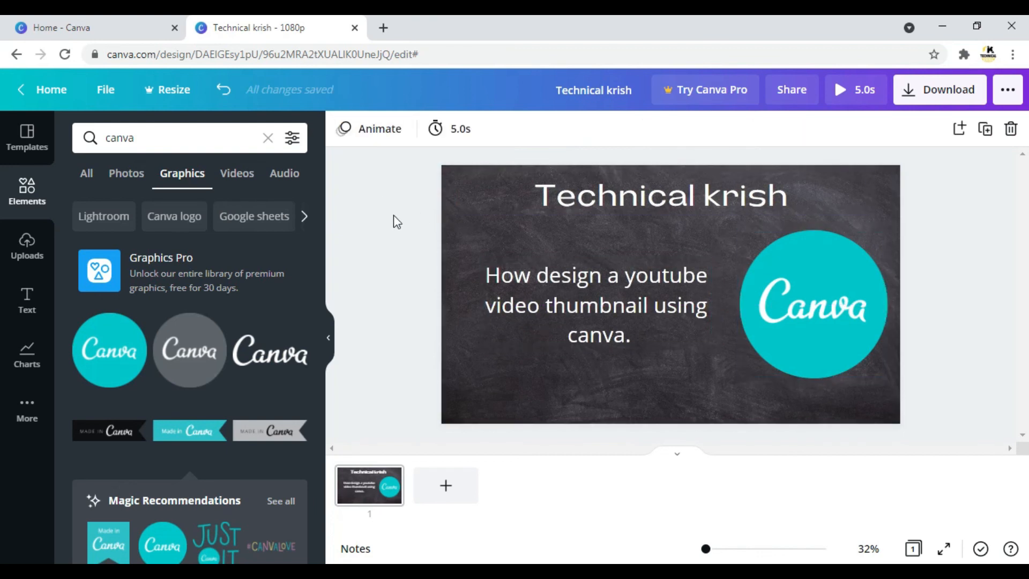